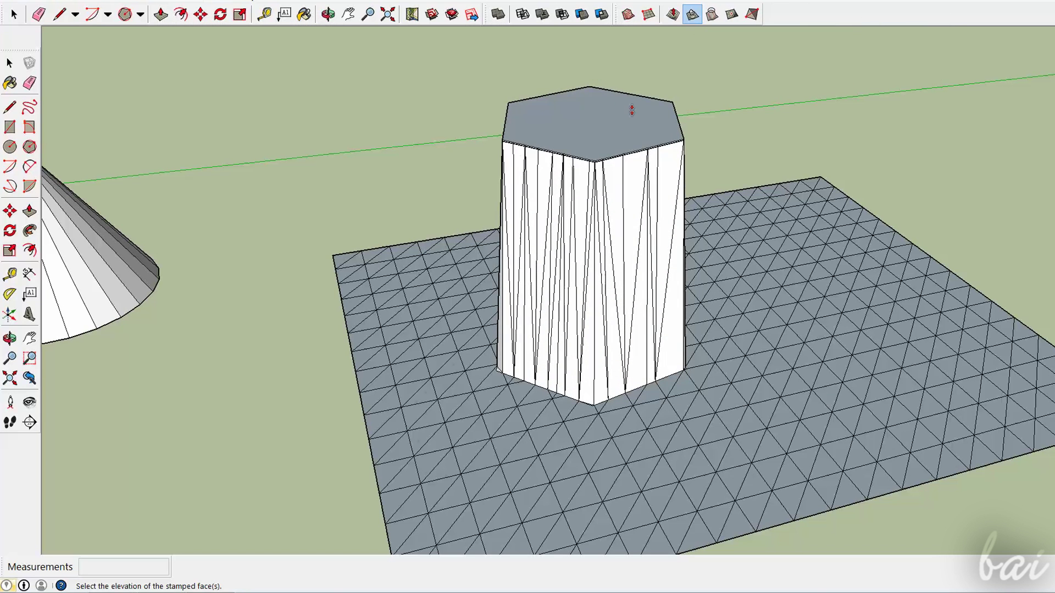
Set the Stamp elevation of the hexagonal platform on the sandbox mesh partway below the floating hexagon
left_click(617, 211)
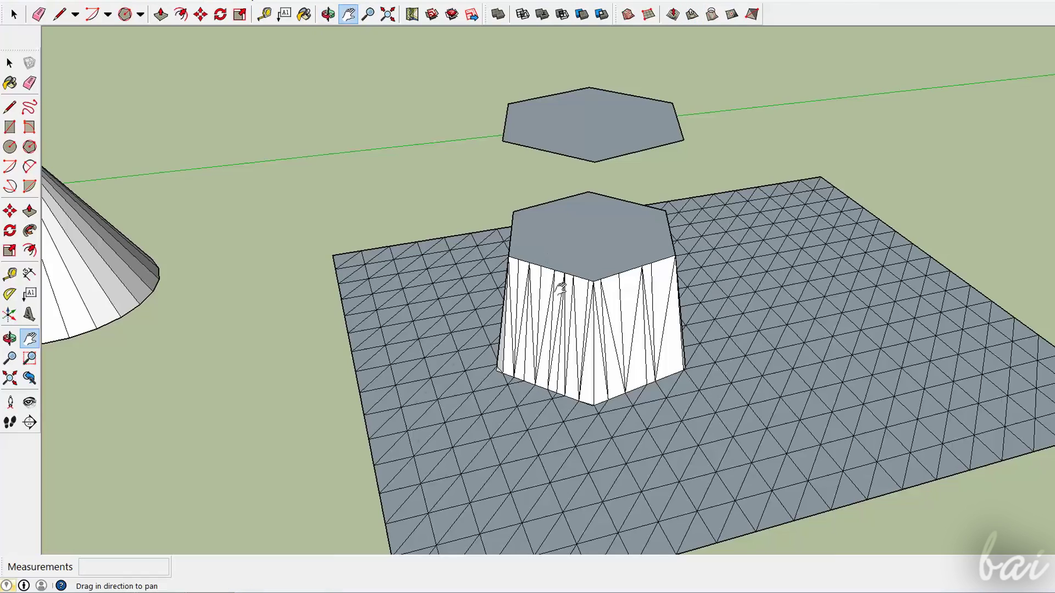
left_click(347, 14)
scroll(563, 293, "up", 1)
left_click(328, 14)
left_click_drag(744, 277, 384, 176)
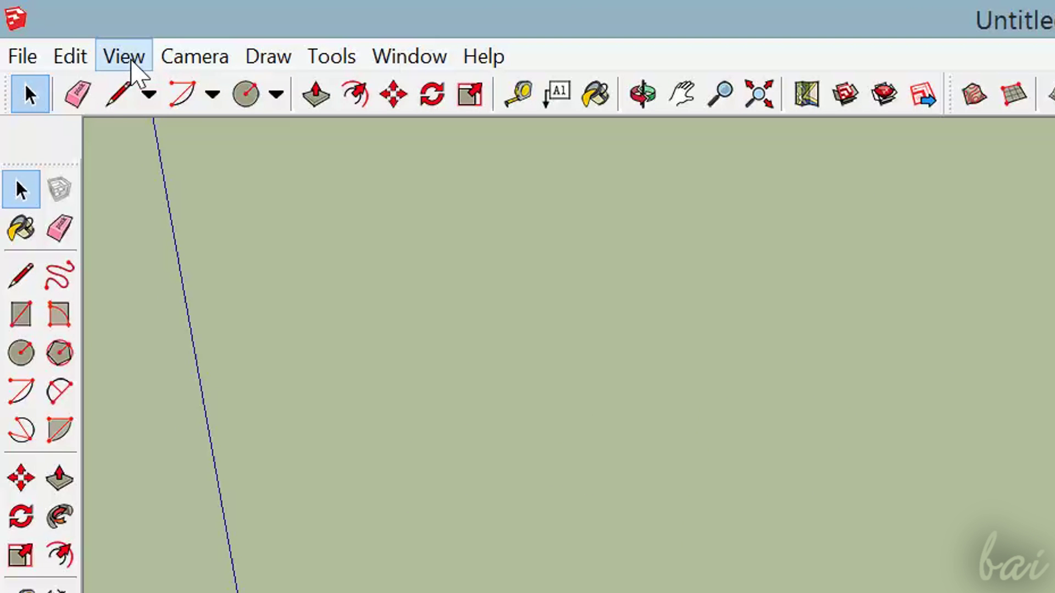
Open the Toolbars settings dialog and place it clear of the model's cone
left_click(134, 67)
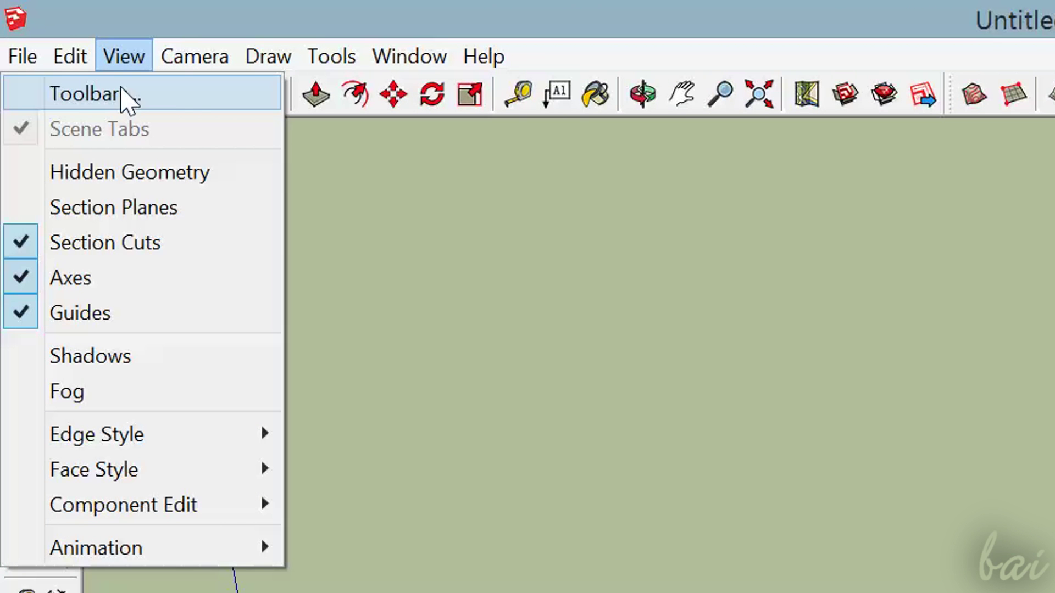
left_click(195, 102)
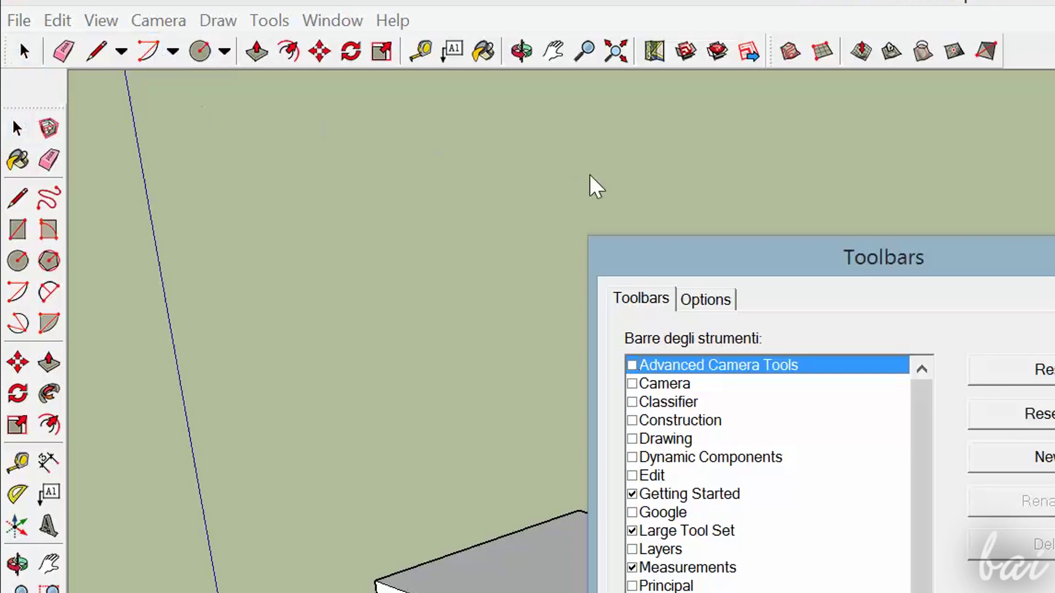
left_click_drag(685, 212, 365, 137)
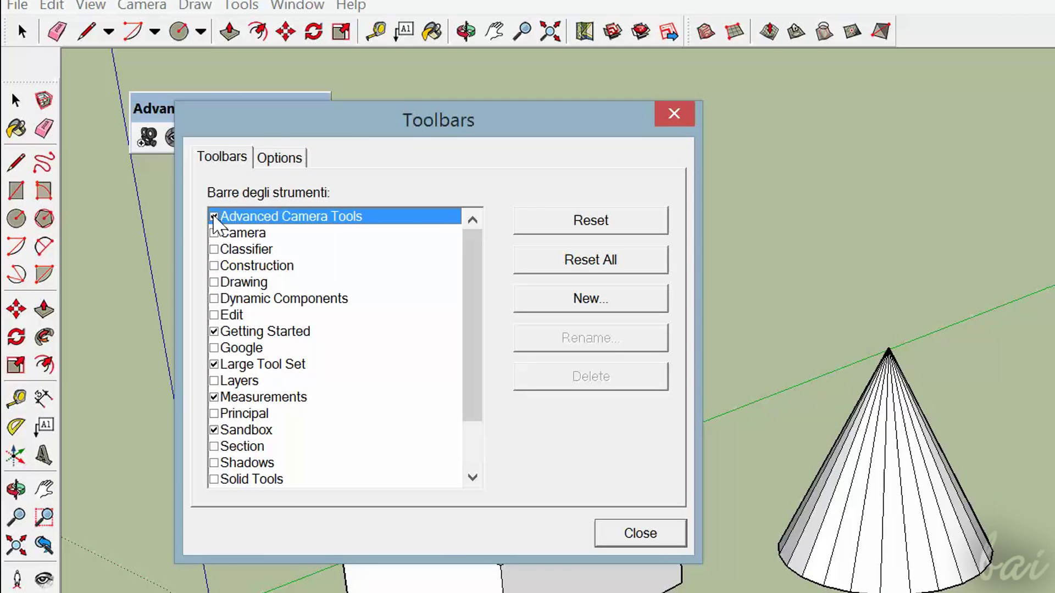
Try out the Advanced Camera Tools, Camera, Classifier, Construction, Drawing, Dynamic Components and Edit toolbars, showing and hiding each
left_click(213, 233)
left_click(214, 233)
left_click(213, 250)
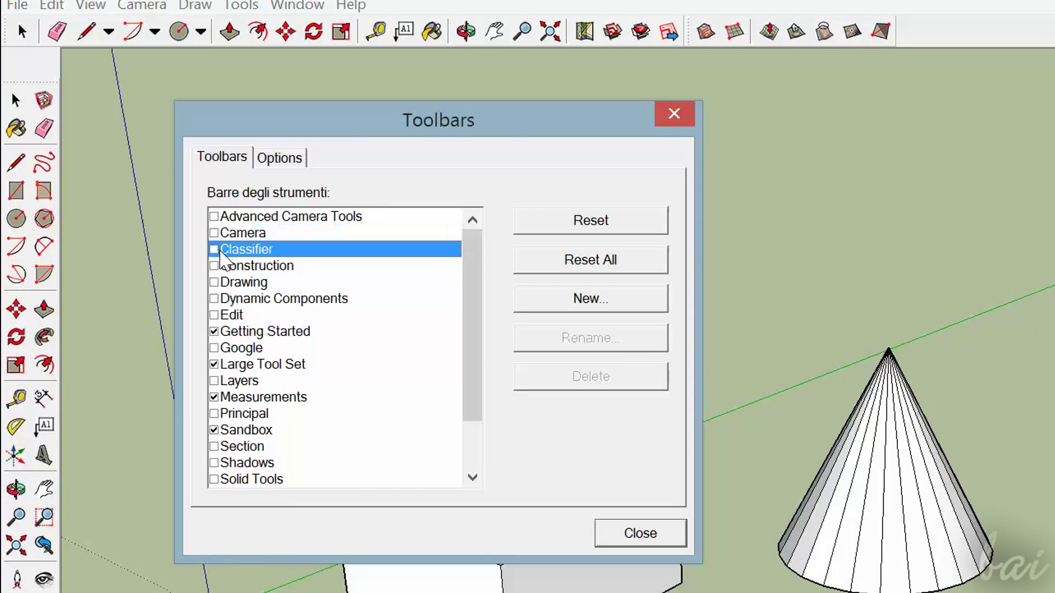
left_click(213, 250)
left_click(213, 249)
left_click(214, 266)
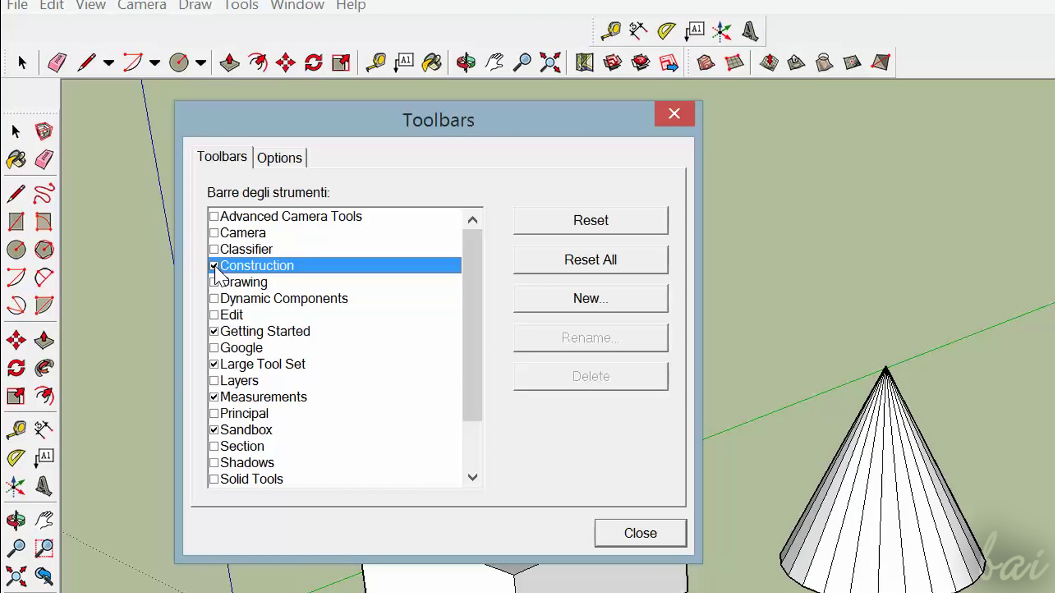
left_click(215, 266)
left_click(215, 282)
left_click(216, 282)
left_click(215, 282)
left_click(215, 282)
left_click(214, 298)
left_click(214, 315)
left_click(214, 314)
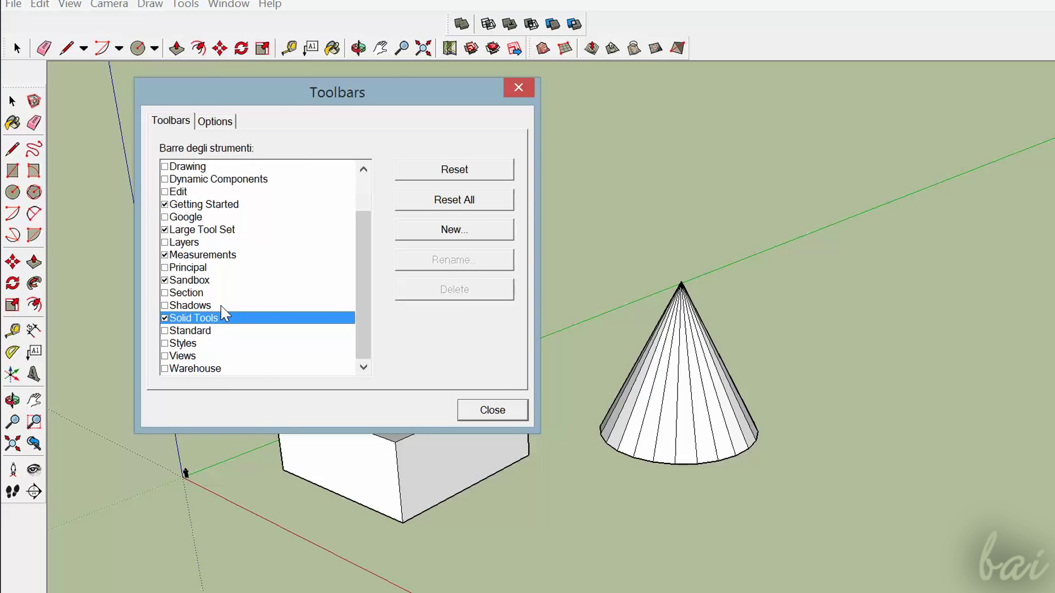
Show the Solid Tools and Styles toolbars and dock both in line with the Sandbox tools
left_click_drag(449, 22, 718, 53)
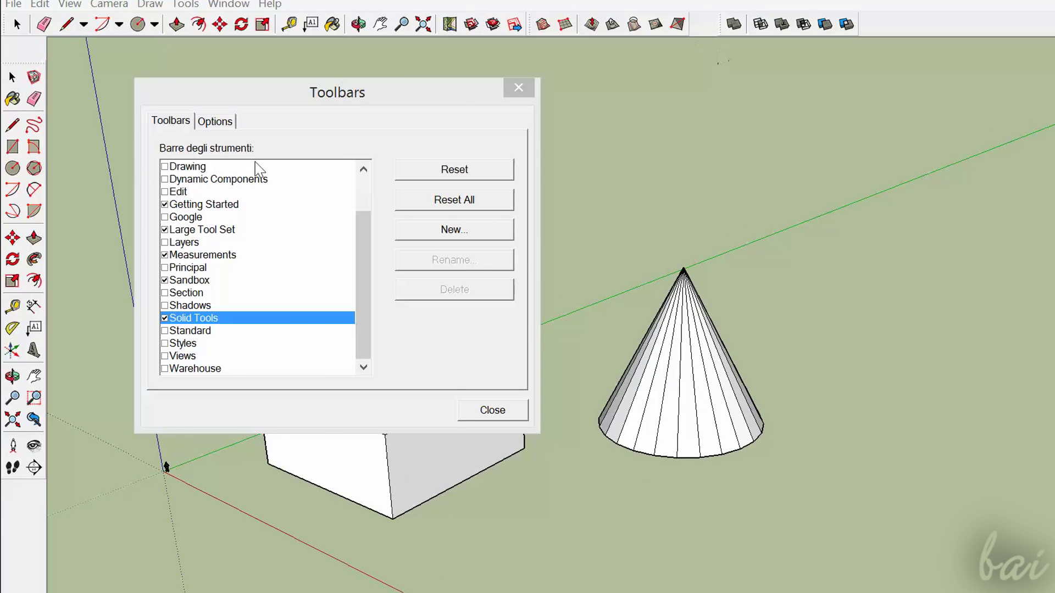
left_click(164, 344)
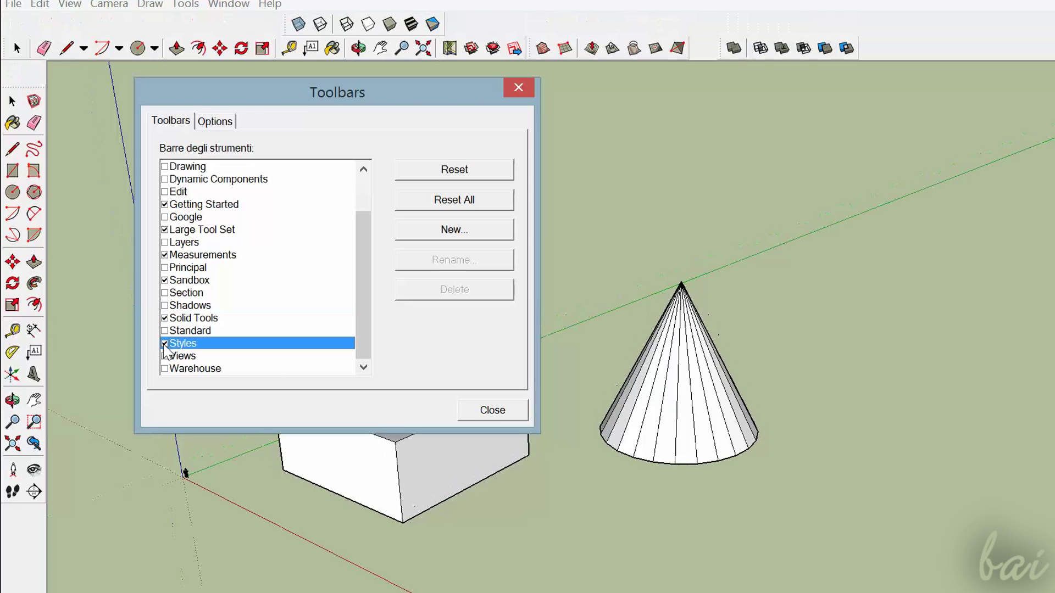
left_click_drag(284, 18, 889, 50)
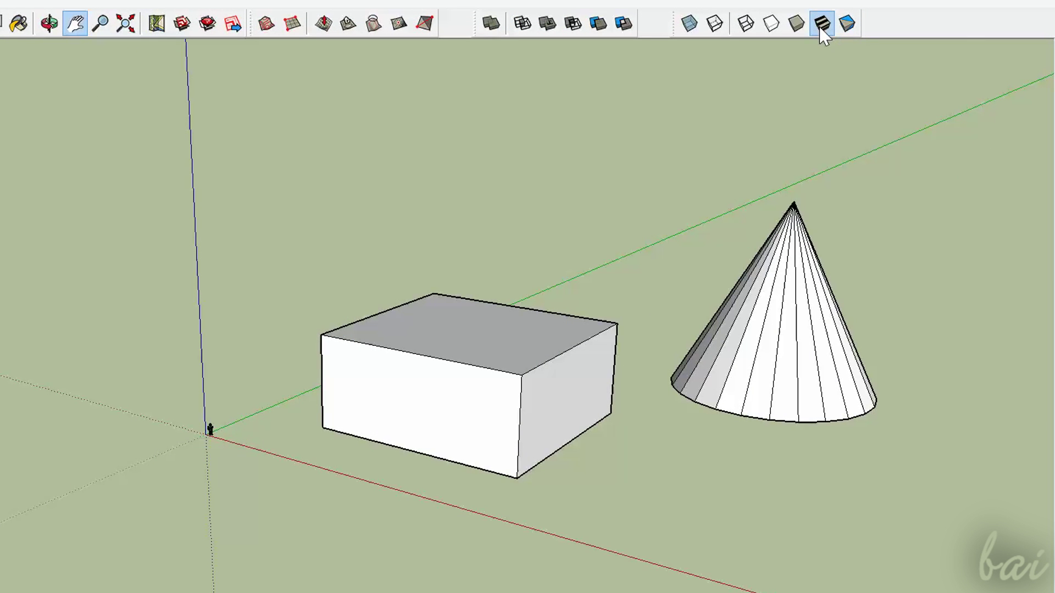
Preview the box and cone in the Shaded, Hidden Line and Wireframe face styles
left_click(804, 33)
left_click(779, 35)
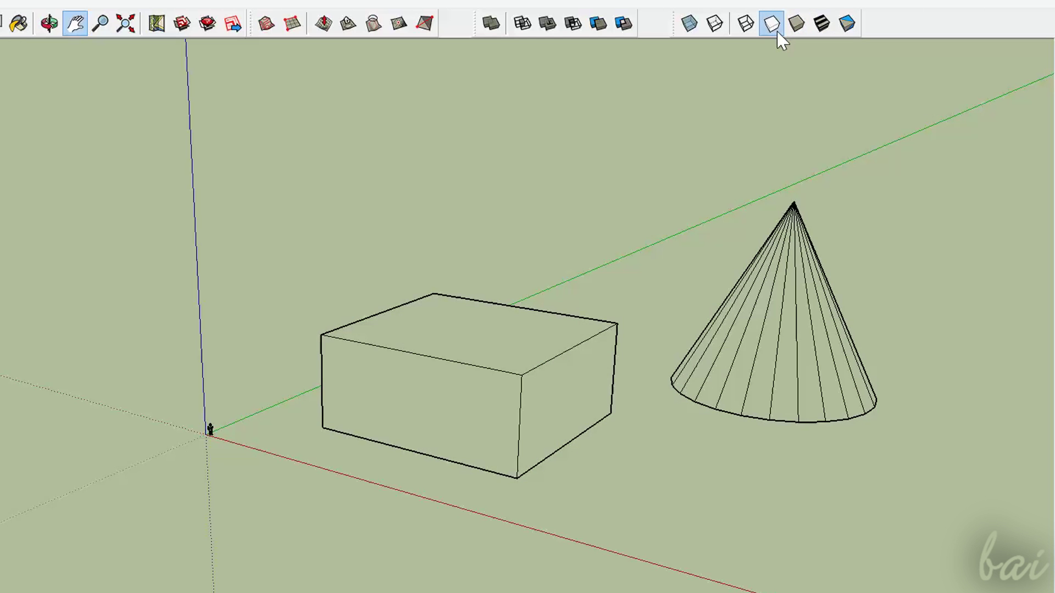
left_click(739, 34)
left_click(737, 34)
Display the box and cone in X-ray mode over the Shaded With Textures style
left_click(690, 23)
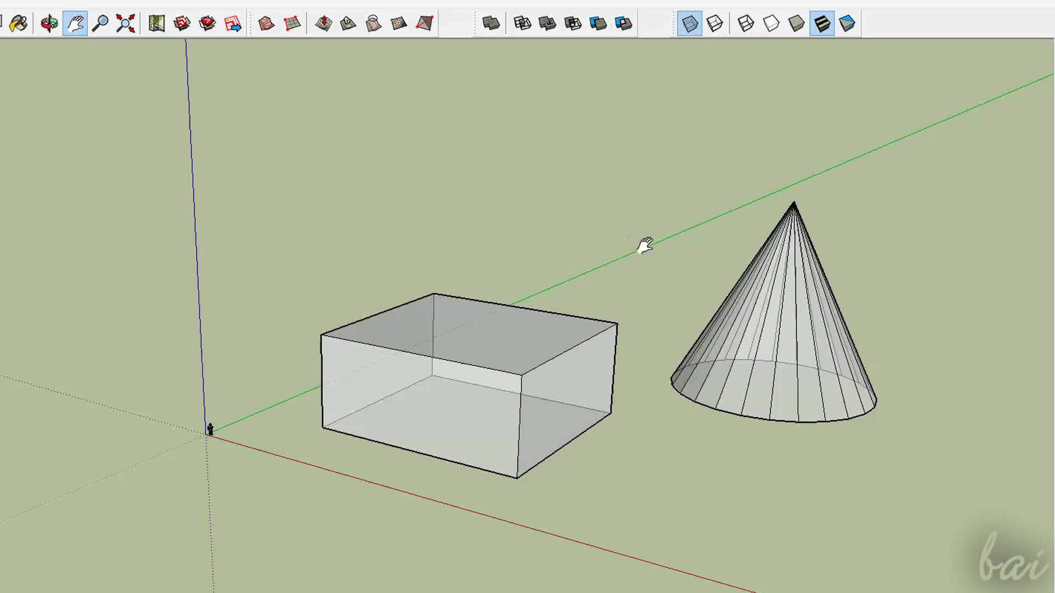
left_click(49, 23)
left_click_drag(977, 301, 11, 94)
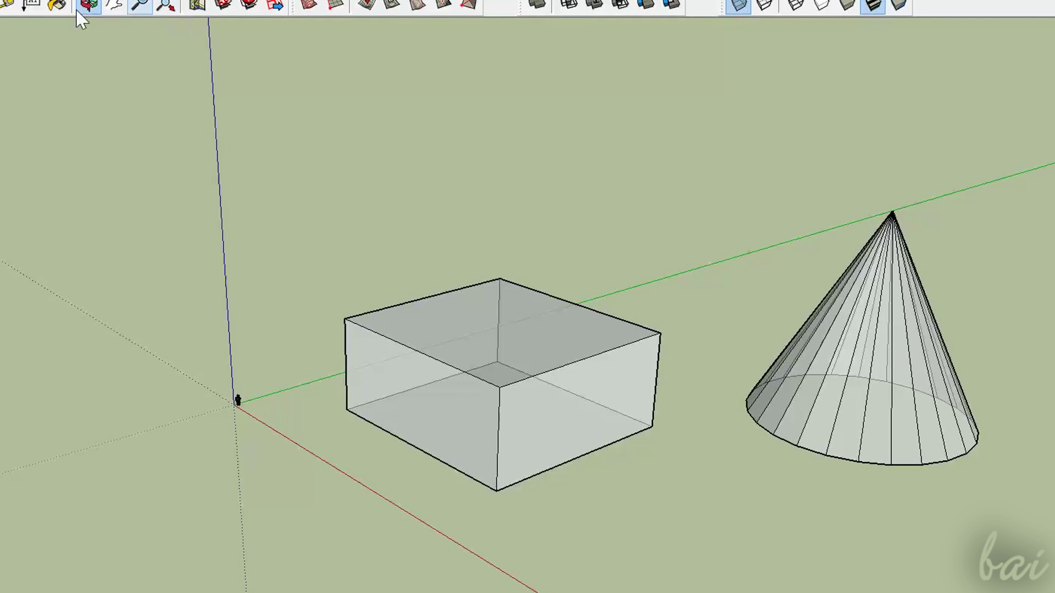
left_click_drag(698, 166, 447, 176)
scroll(524, 242, "up", 2)
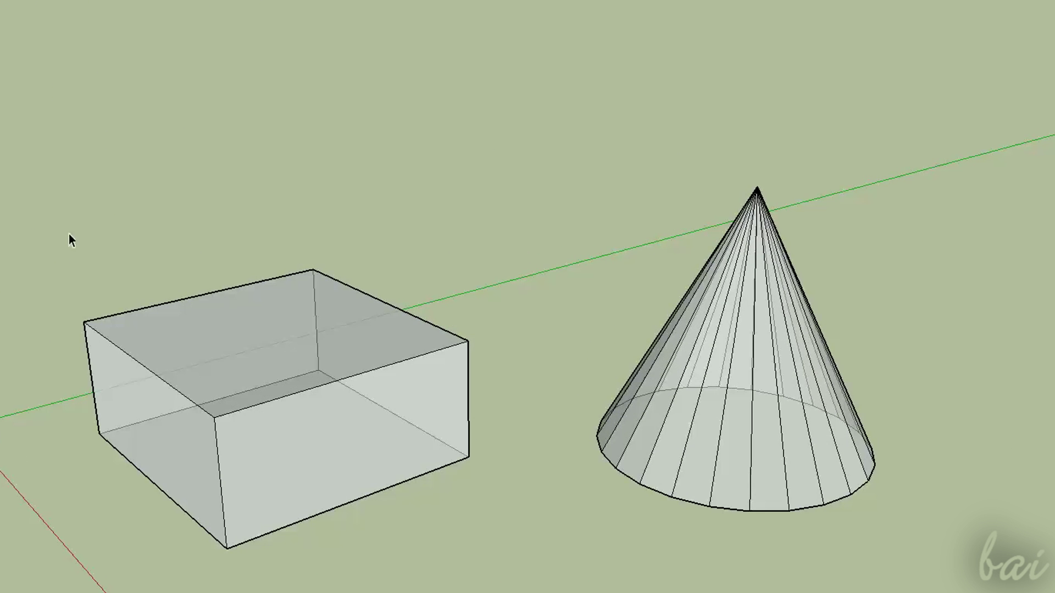
Make a group from all faces and edges of the box
left_click(179, 322)
left_click(118, 299)
left_click_drag(12, 254, 518, 584)
right_click(394, 437)
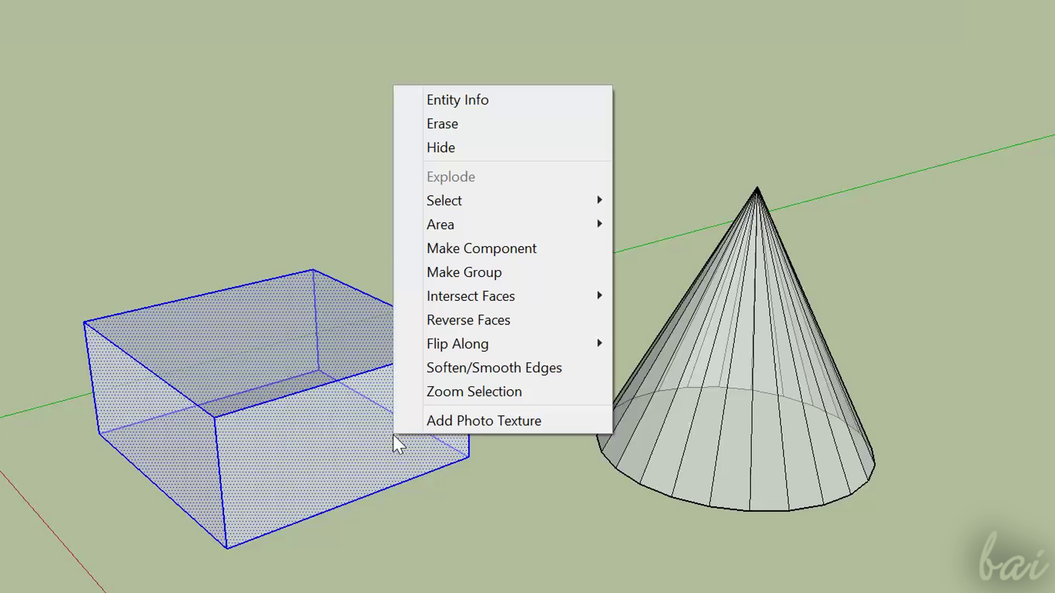
left_click(446, 275)
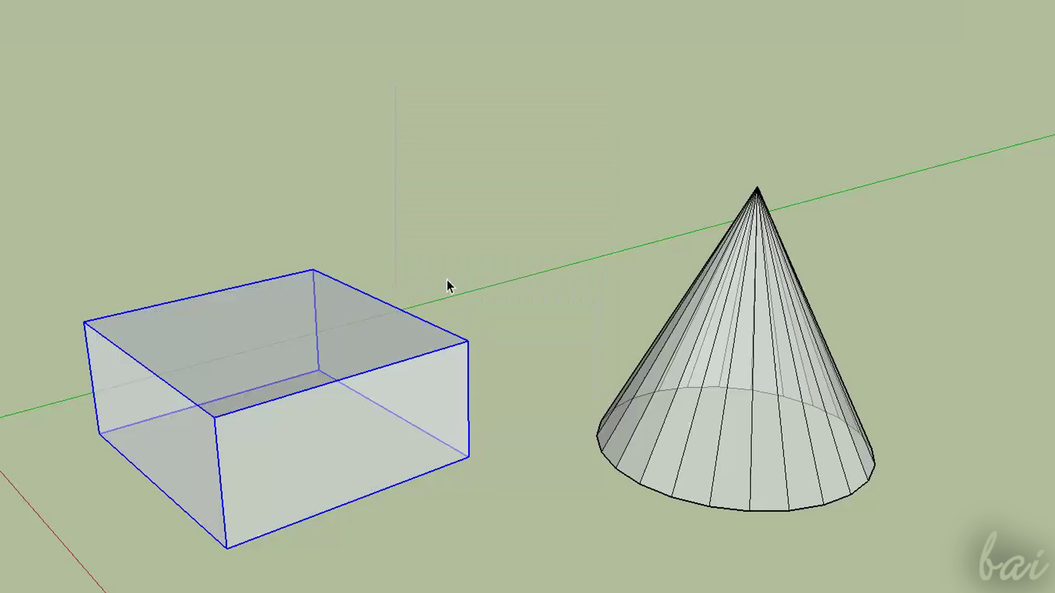
Make a group from all faces and edges of the cone
left_click(515, 206)
left_click_drag(560, 218, 944, 565)
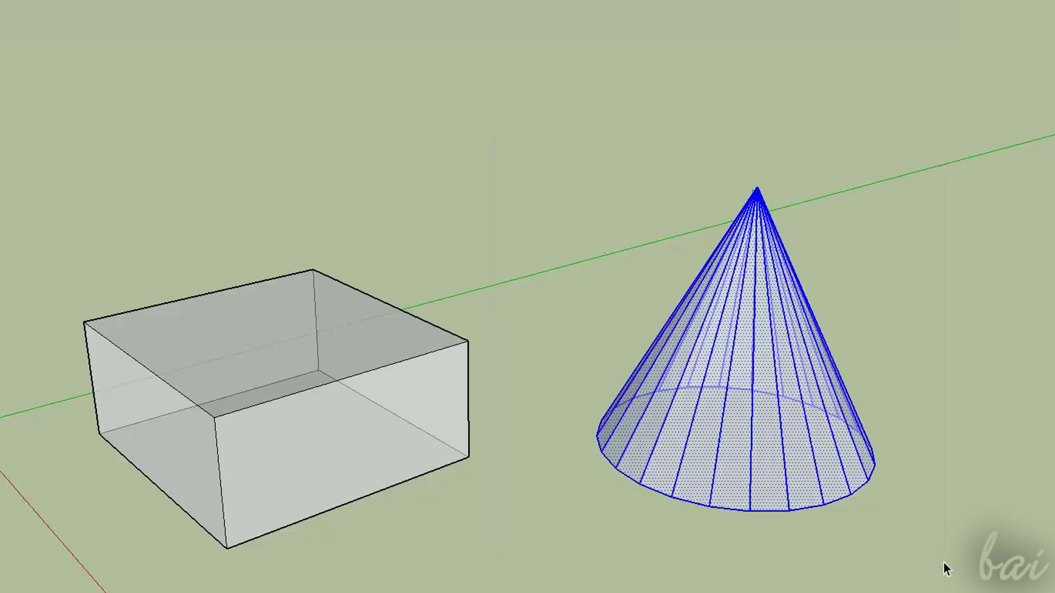
right_click(823, 432)
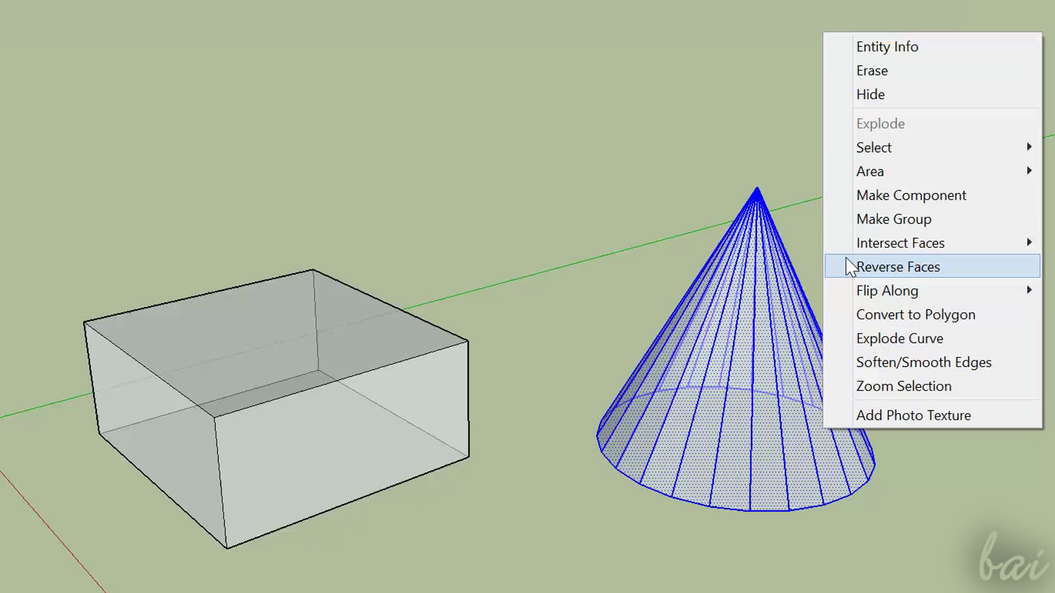
left_click(856, 223)
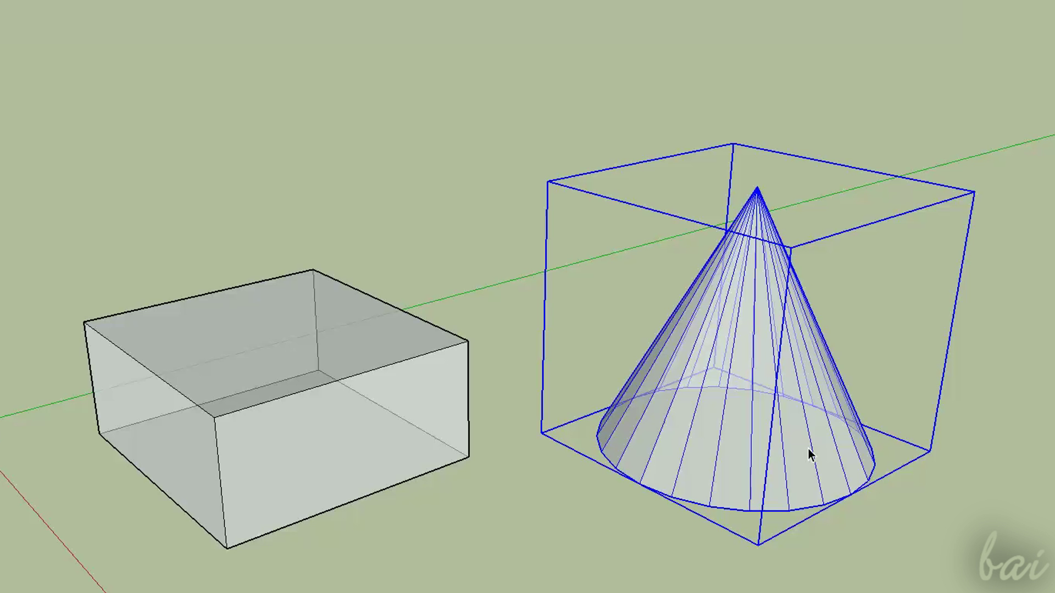
Move the cone group toward the box so that it overlaps the box's nearest corner
left_click(824, 534)
left_click(789, 466)
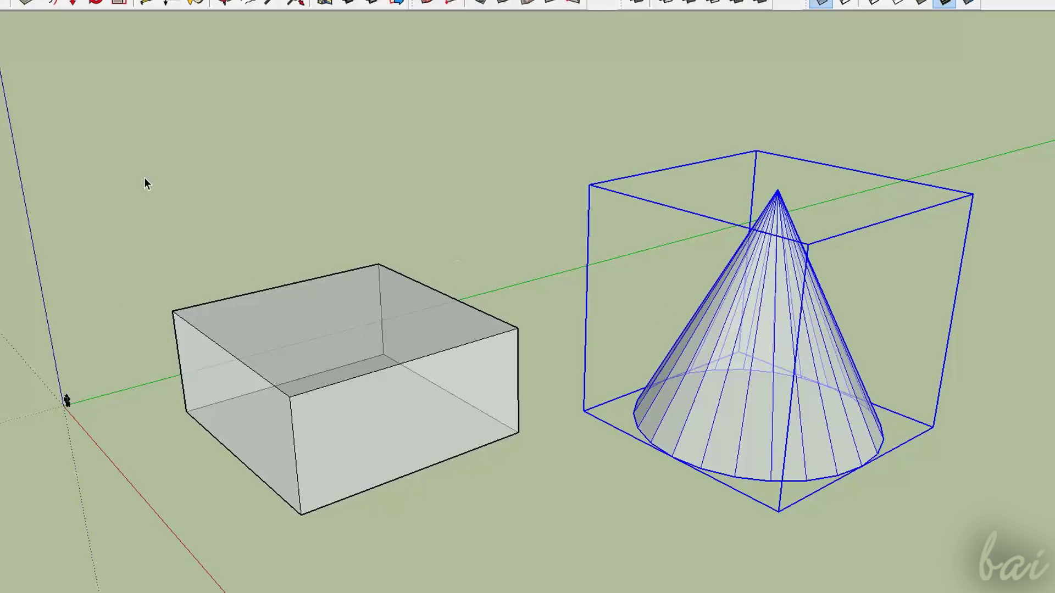
left_click(155, 17)
left_click_drag(729, 348, 509, 338)
left_click(510, 338)
Combine the box and the cone into a single solid with Outer Shell and inspect the shape
middle_click_drag(341, 38, 523, 425)
left_click(668, 19)
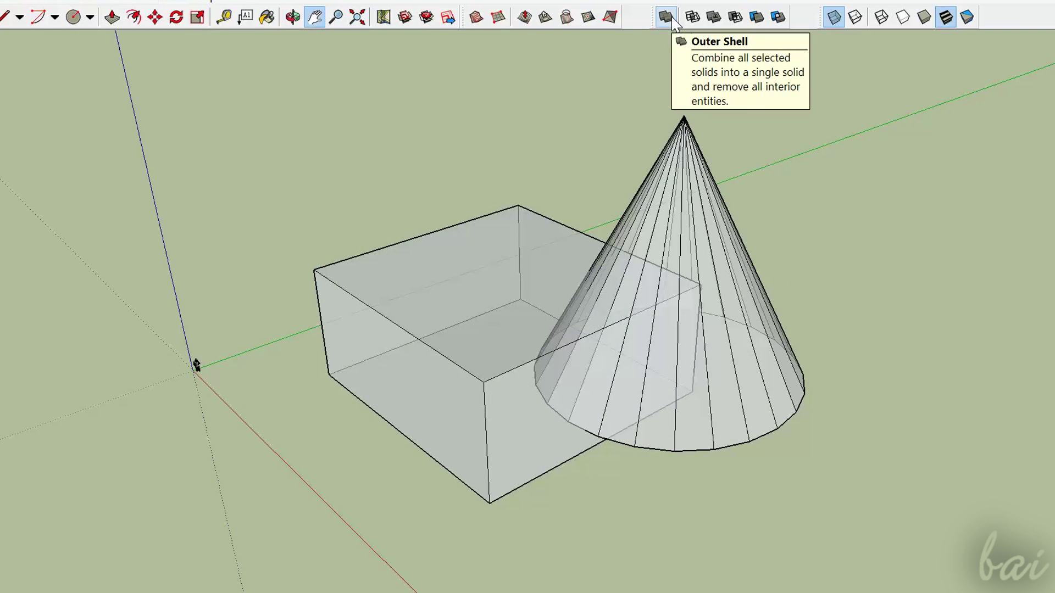
left_click(673, 19)
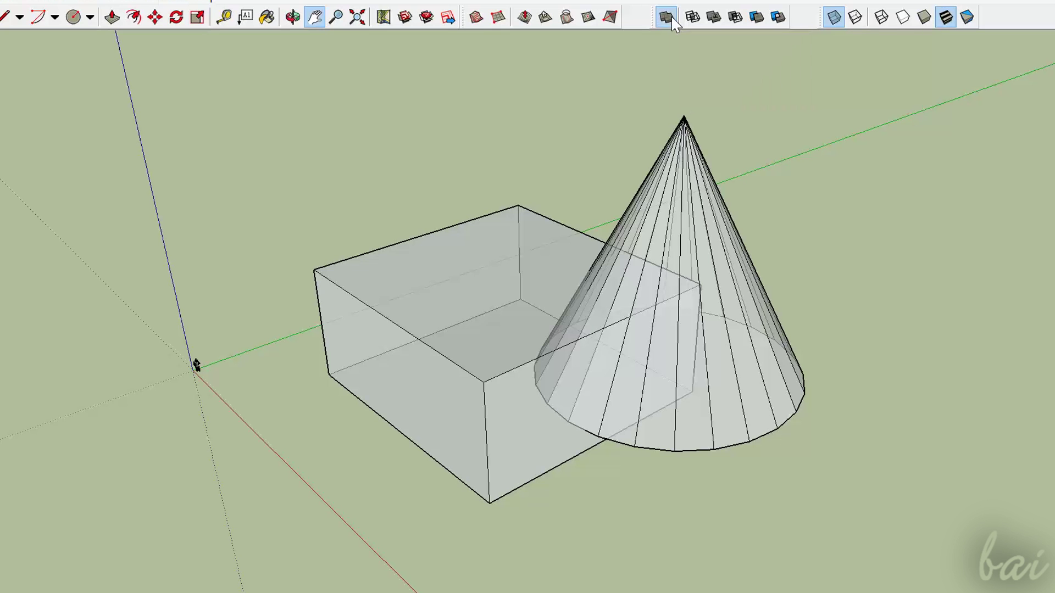
left_click(514, 243)
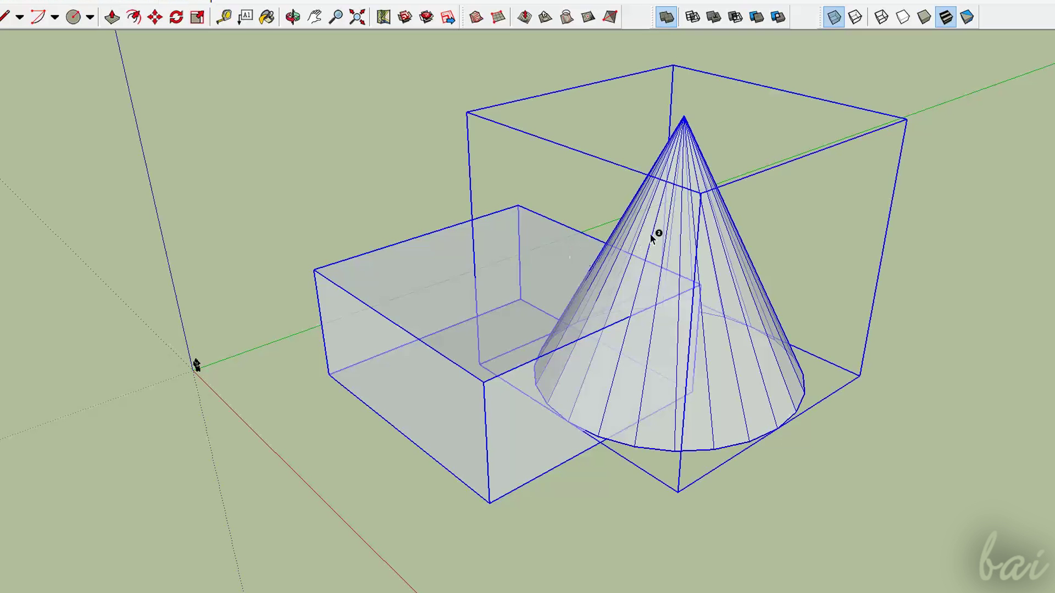
left_click(680, 226)
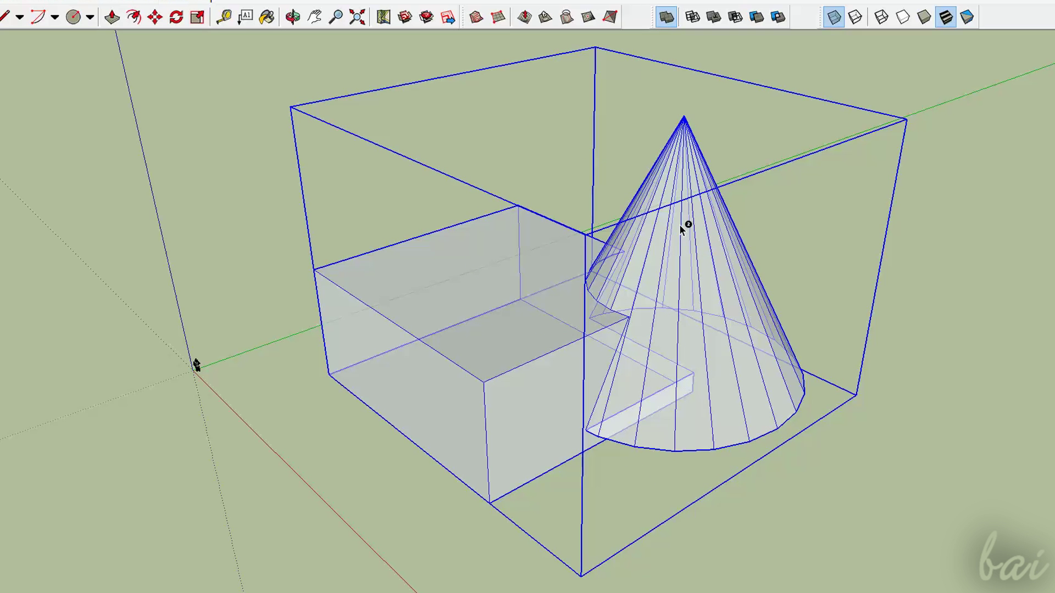
left_click(292, 18)
mouse_move(687, 313)
left_mouse_down()
mouse_move(603, 302)
mouse_move(500, 215)
mouse_move(363, 200)
mouse_move(523, 207)
mouse_move(603, 290)
mouse_move(843, 300)
mouse_move(911, 238)
mouse_move(744, 318)
mouse_move(681, 329)
mouse_move(671, 317)
left_mouse_up()
left_click(835, 17)
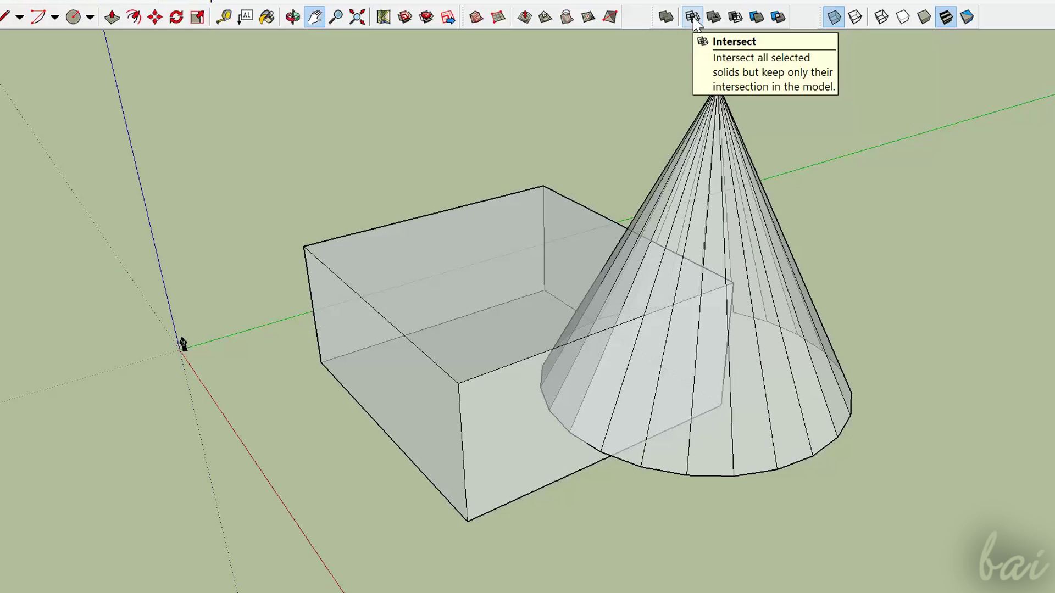
Intersect the box with the cone, keeping only their shared volume, and inspect the shape
left_click(693, 20)
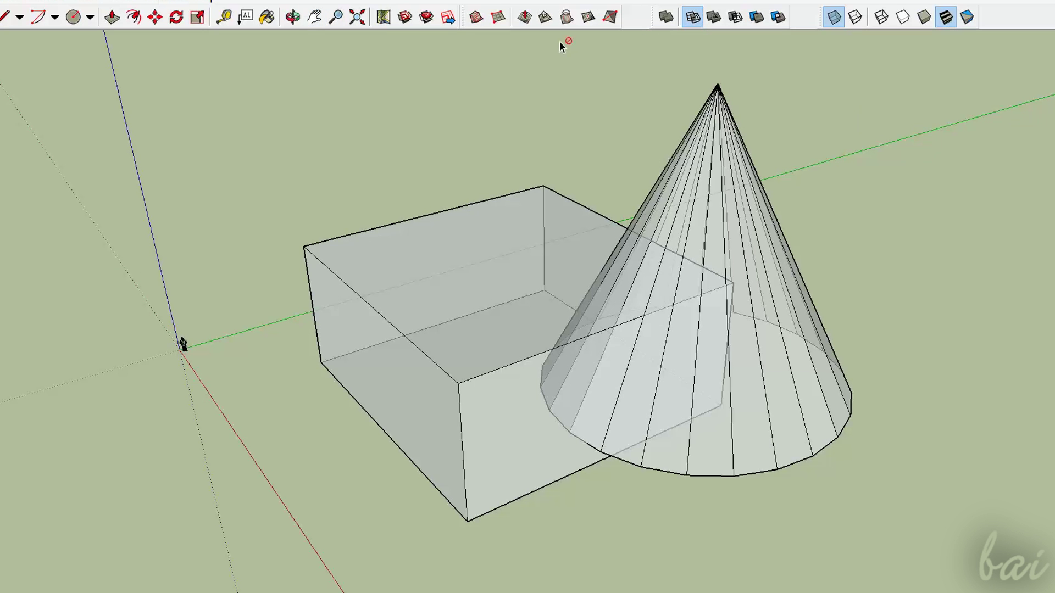
left_click(478, 252)
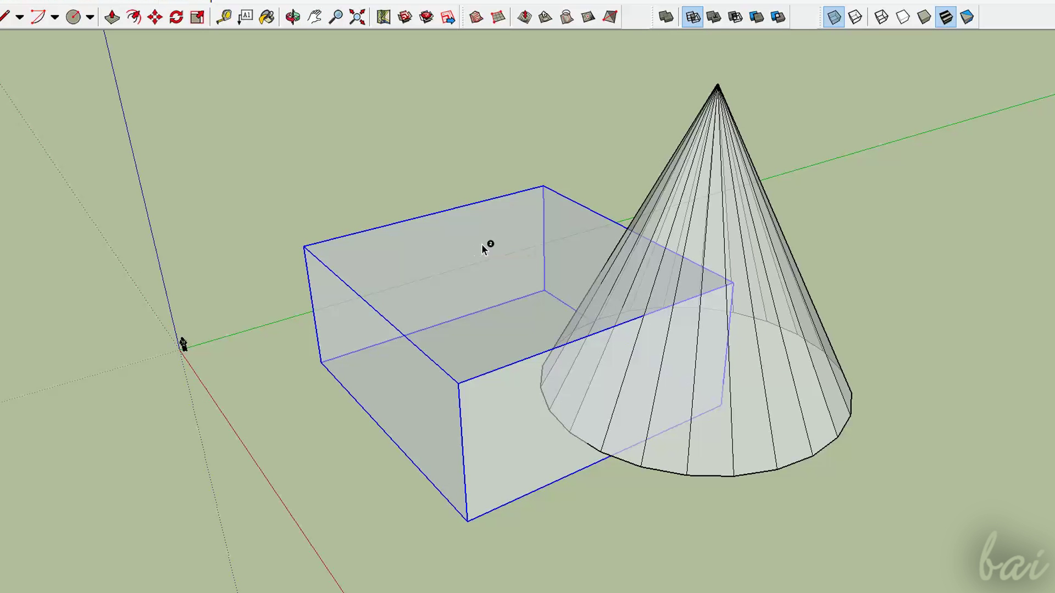
left_click(745, 206)
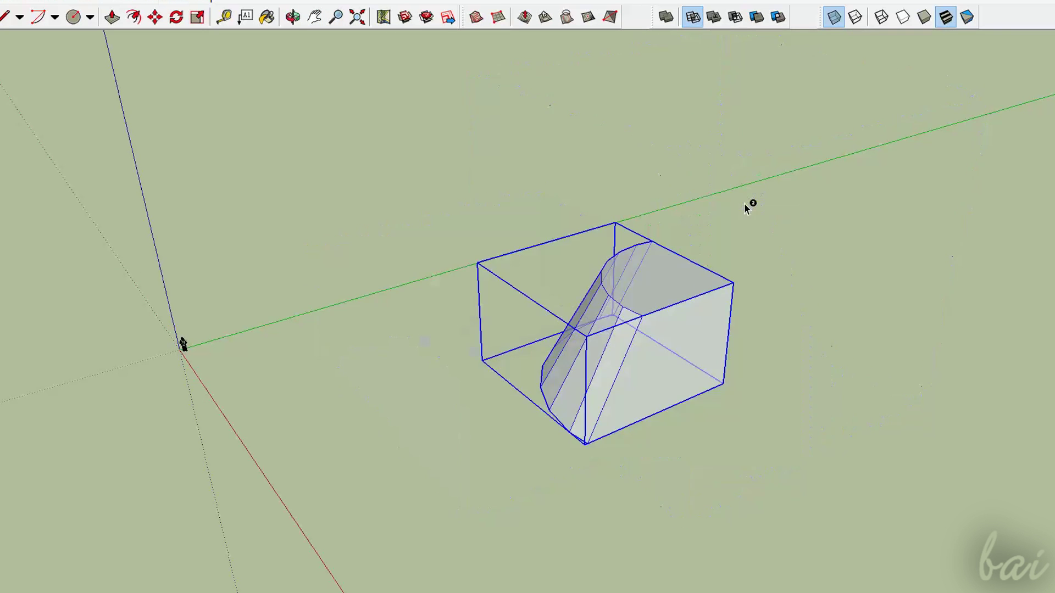
left_click(293, 17)
left_click_drag(769, 232, 894, 197)
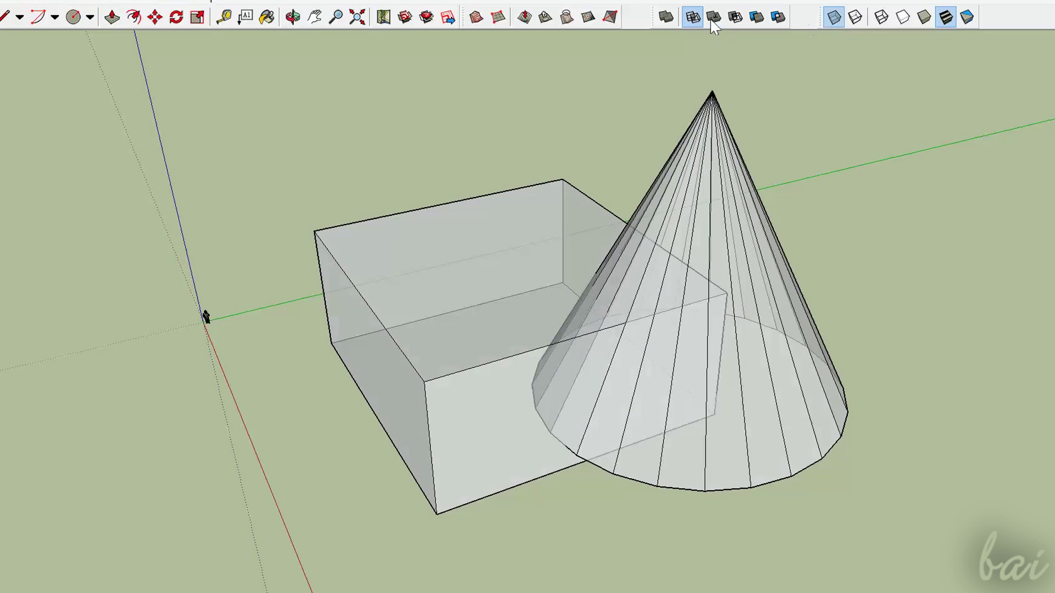
Merge the box and the cone with Union, and undo the merge to restore both separate solids
left_click(713, 22)
left_click(494, 203)
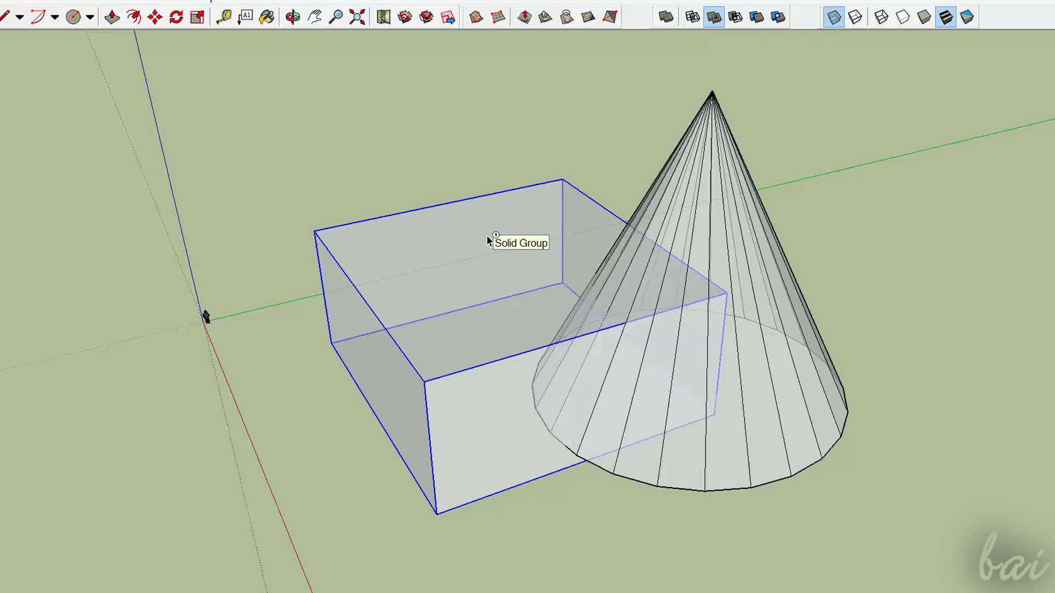
left_click(721, 227)
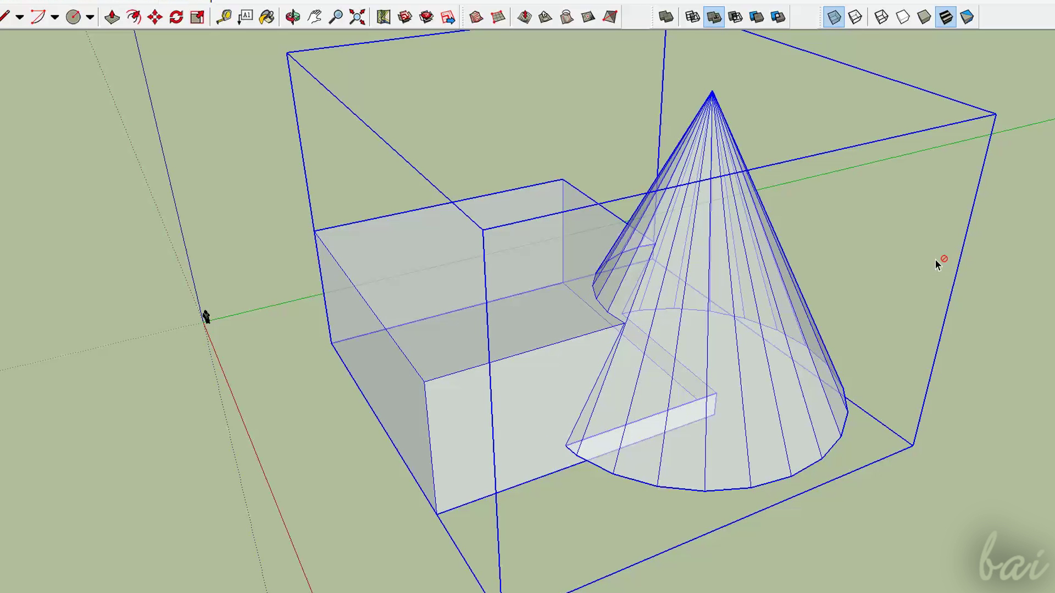
key("ctrl+z")
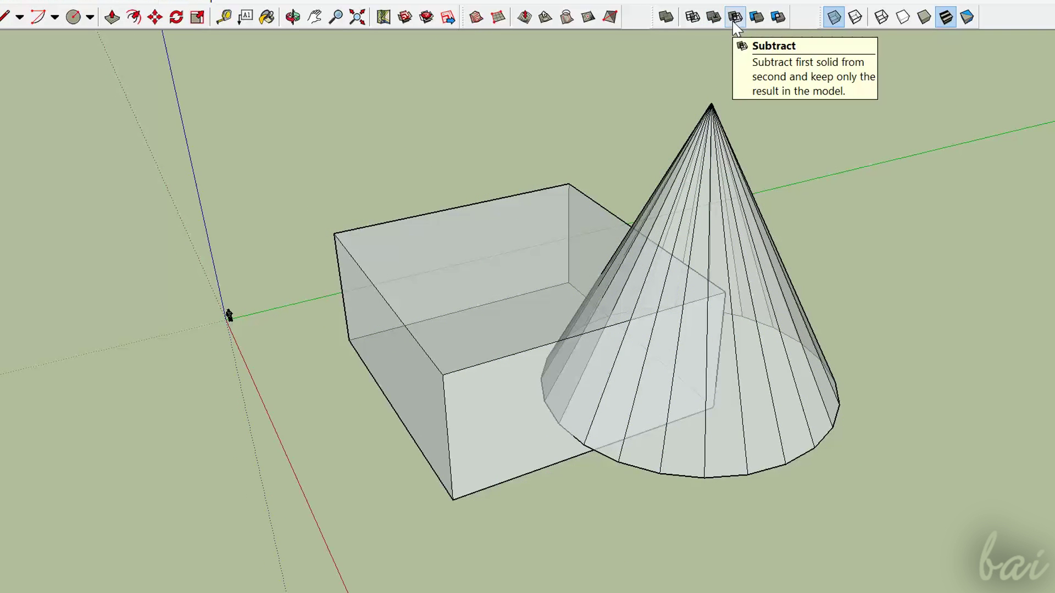
Subtract the box from the cone, keeping only the cut cone, and inspect the shape
left_click(734, 18)
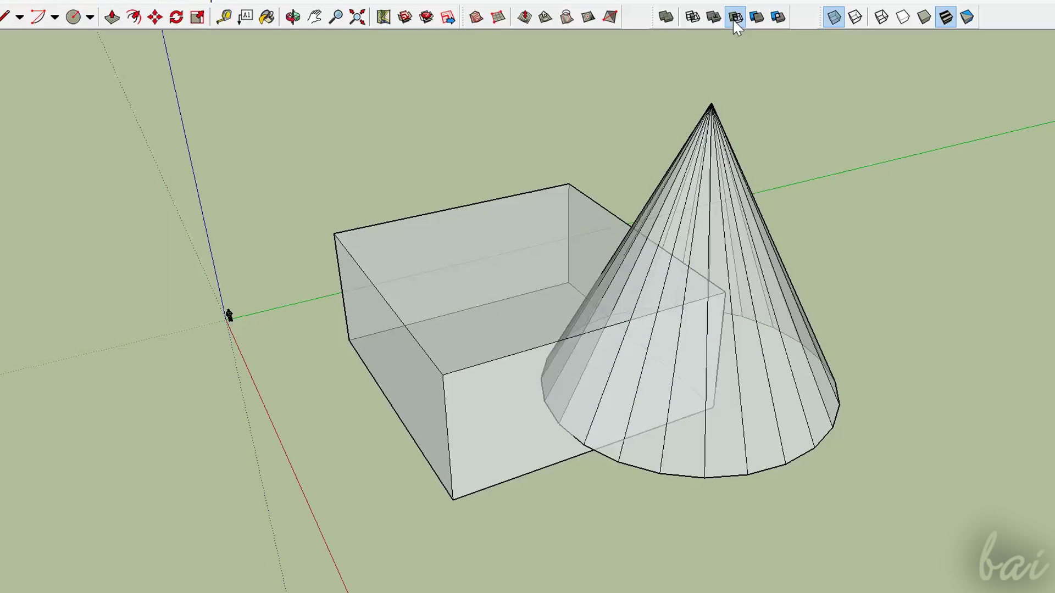
left_click(481, 236)
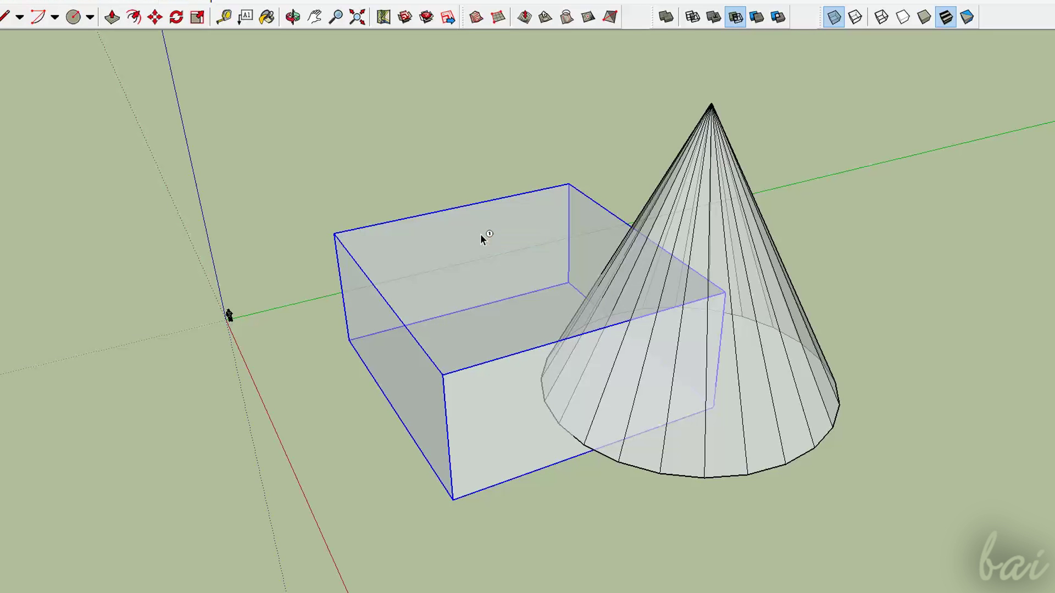
left_click(767, 308)
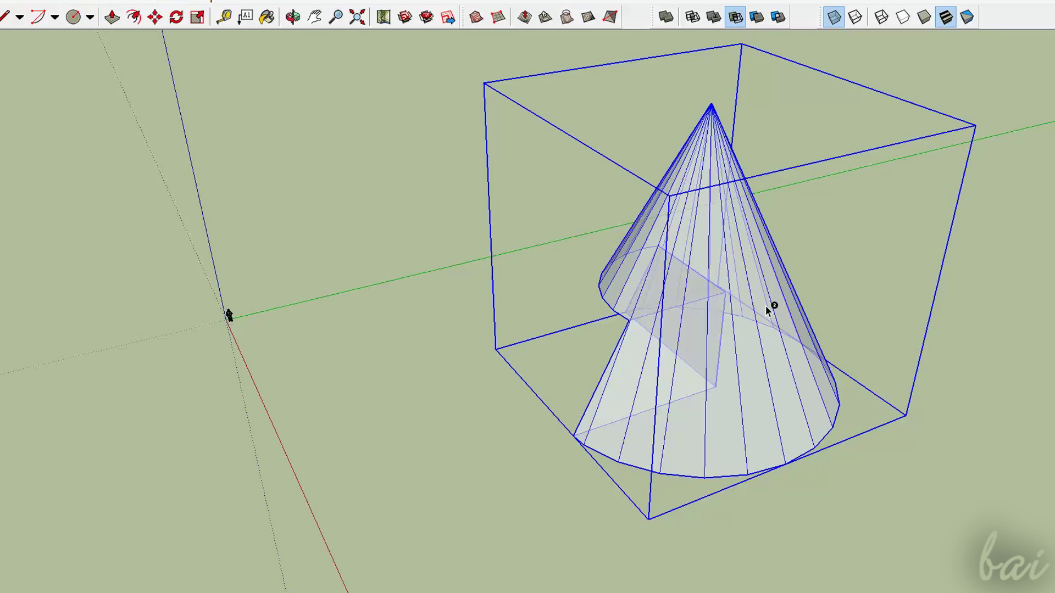
left_click(292, 18)
left_click_drag(494, 182, 539, 267)
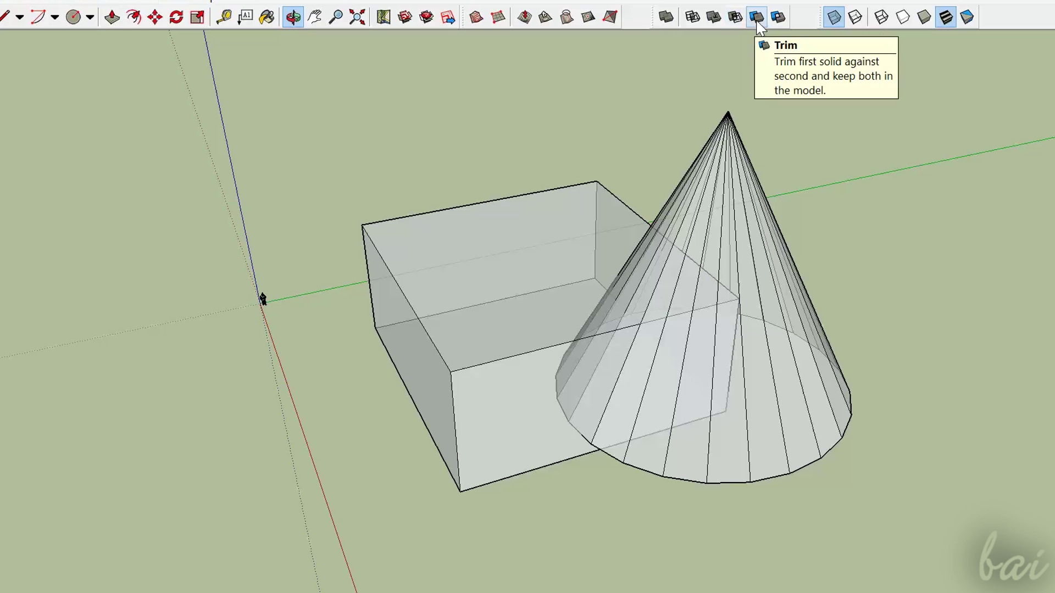
Trim the cone with the box, keeping both solids, and move the pieces apart
left_click(757, 24)
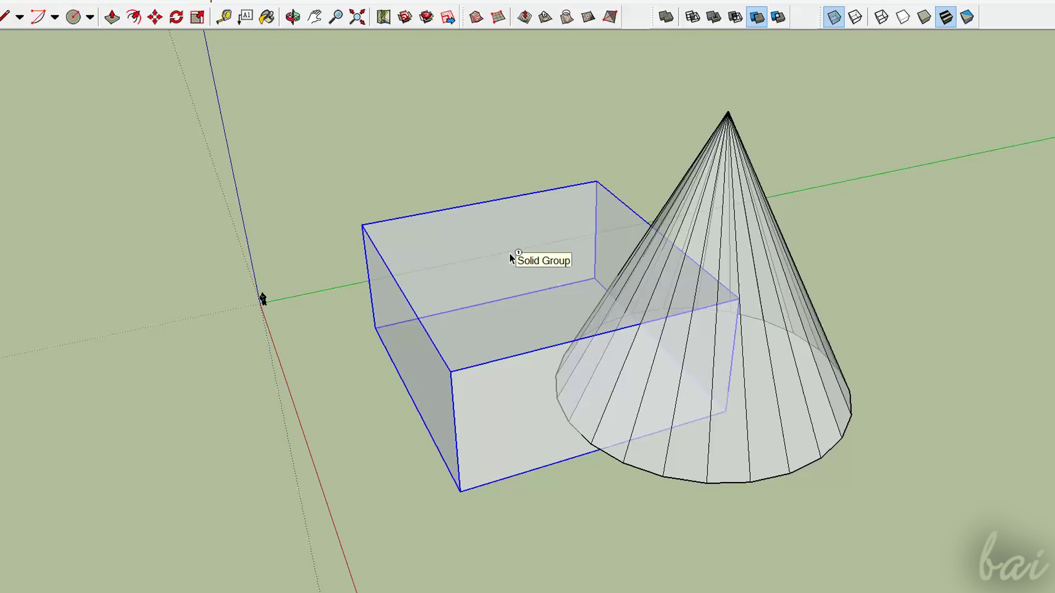
left_click(542, 257)
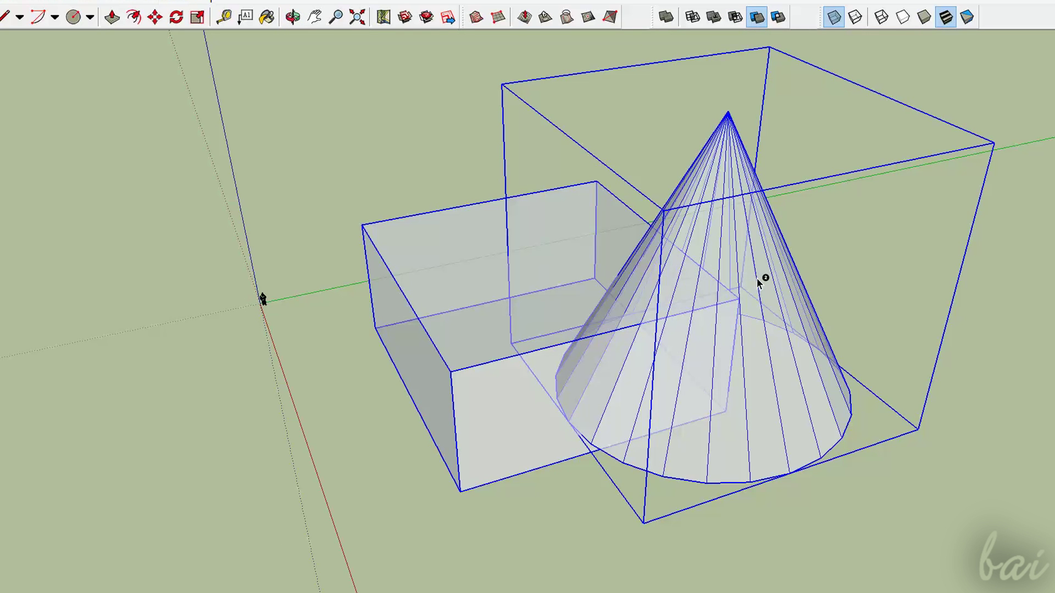
left_click(760, 282)
key("m")
left_click_drag(567, 148, 439, 145)
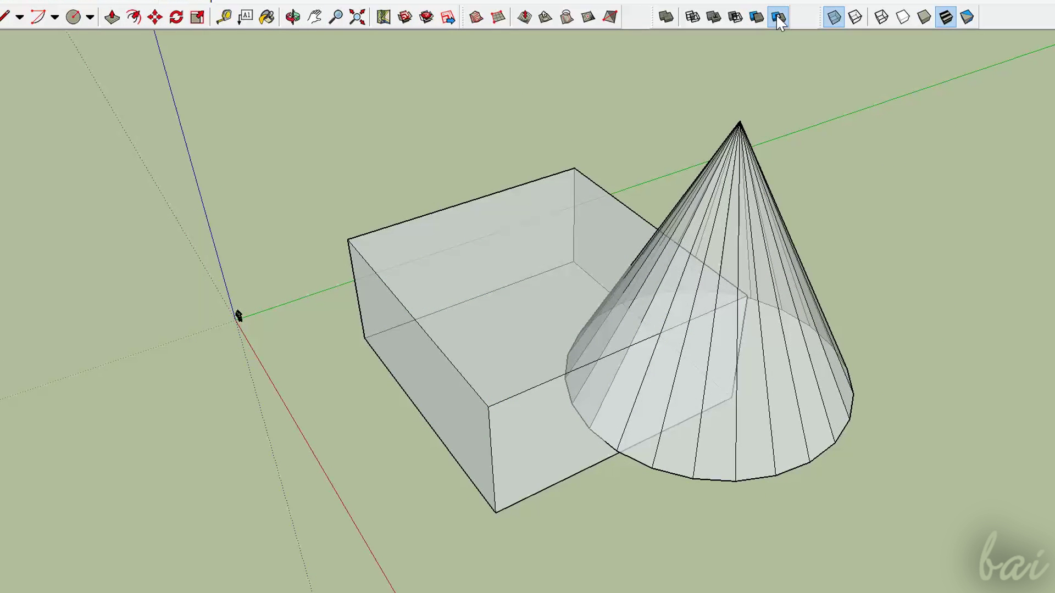
Split the overlapping box and cone into separate solids, with their shared volume as its own piece
left_click(778, 17)
left_click(537, 235)
left_click(747, 236)
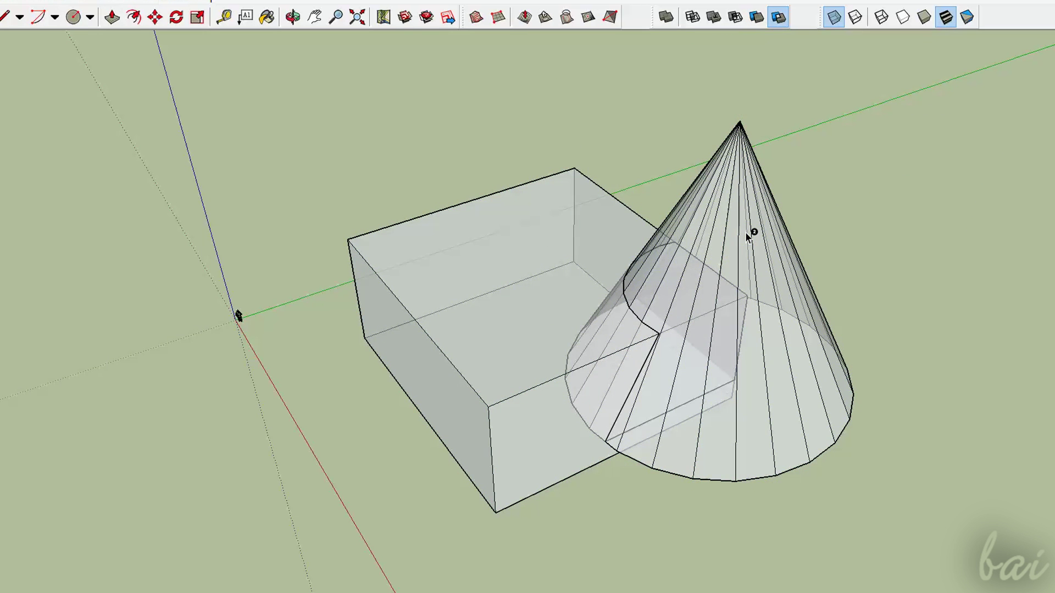
Move the cut cone and the shared-volume piece away from the box to show all three solids
key("m")
left_click_drag(951, 358, 1052, 379)
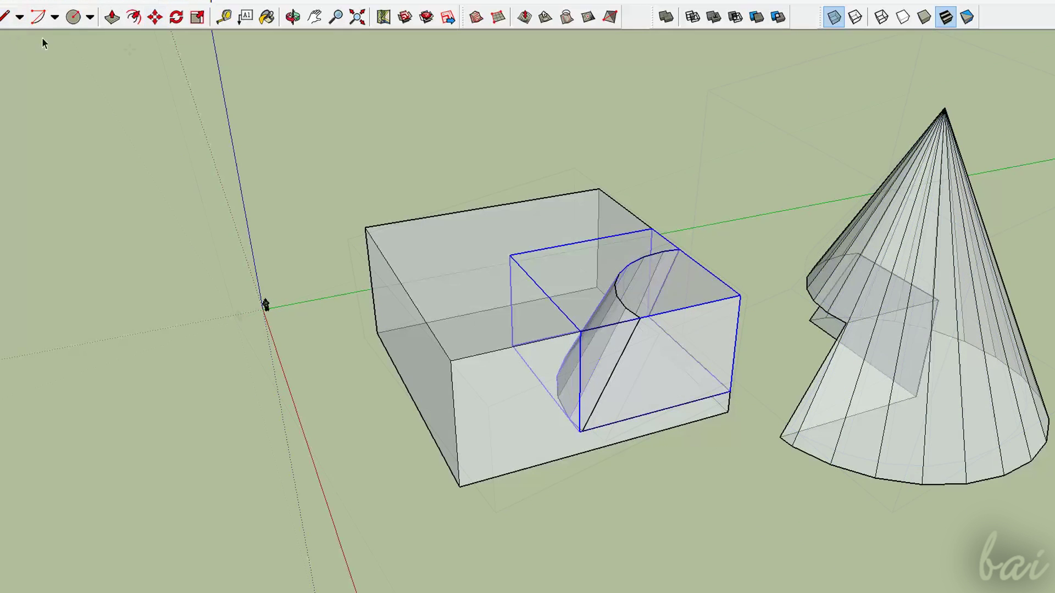
left_click(155, 17)
left_click_drag(742, 262, 797, 395)
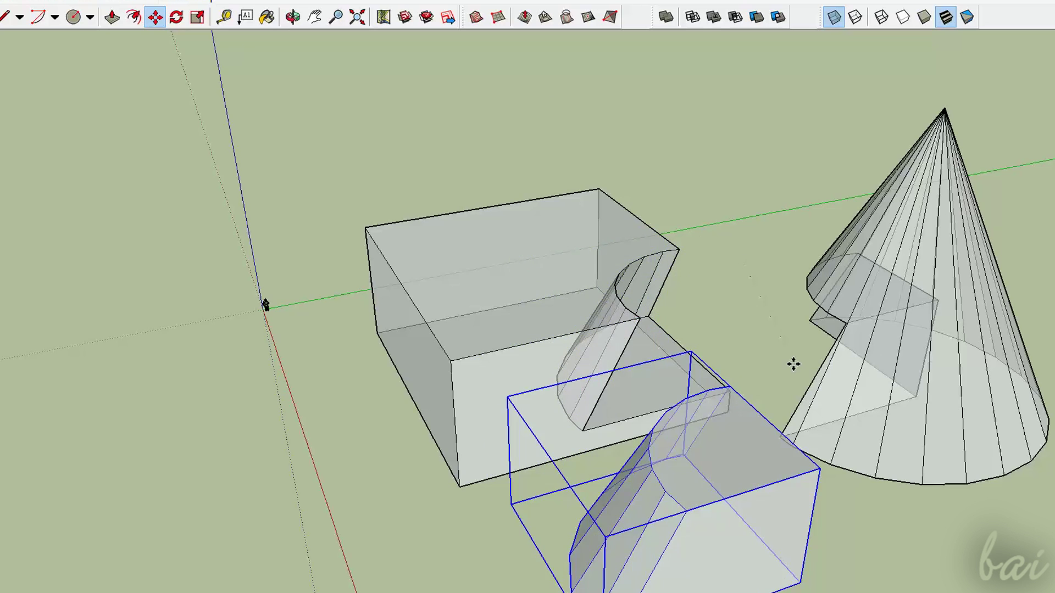
left_click(292, 17)
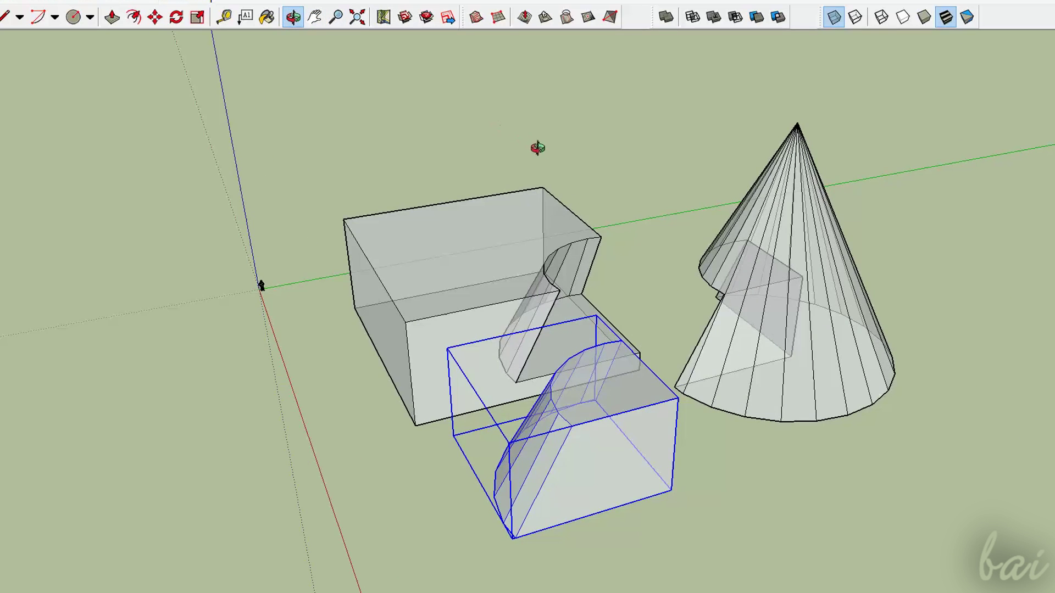
Group the overlapping cone and hexagonal prism geometry into one group
left_click_drag(184, 42, 638, 590)
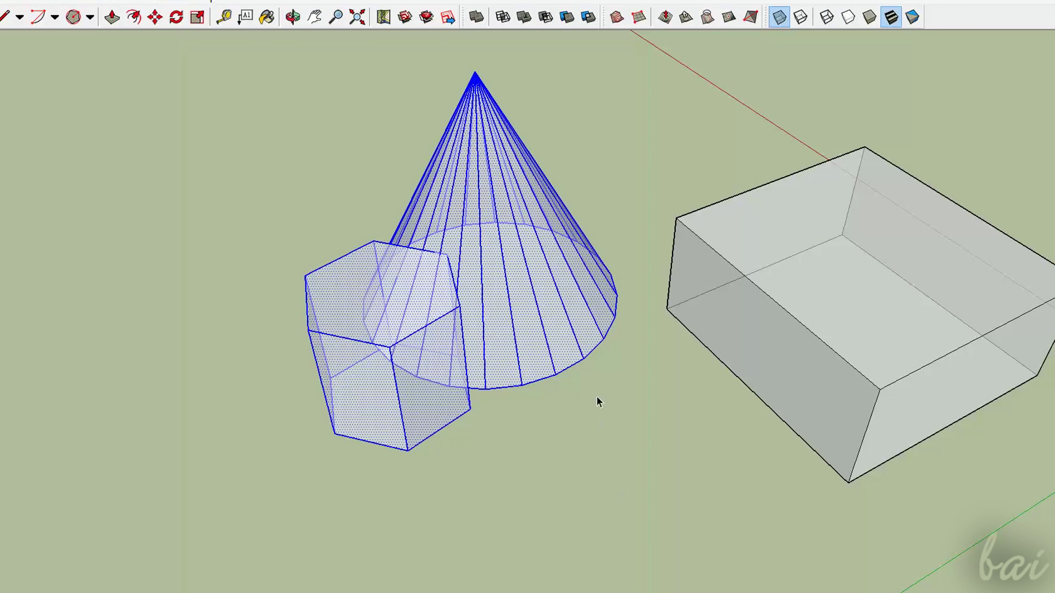
right_click(536, 291)
left_click(593, 441)
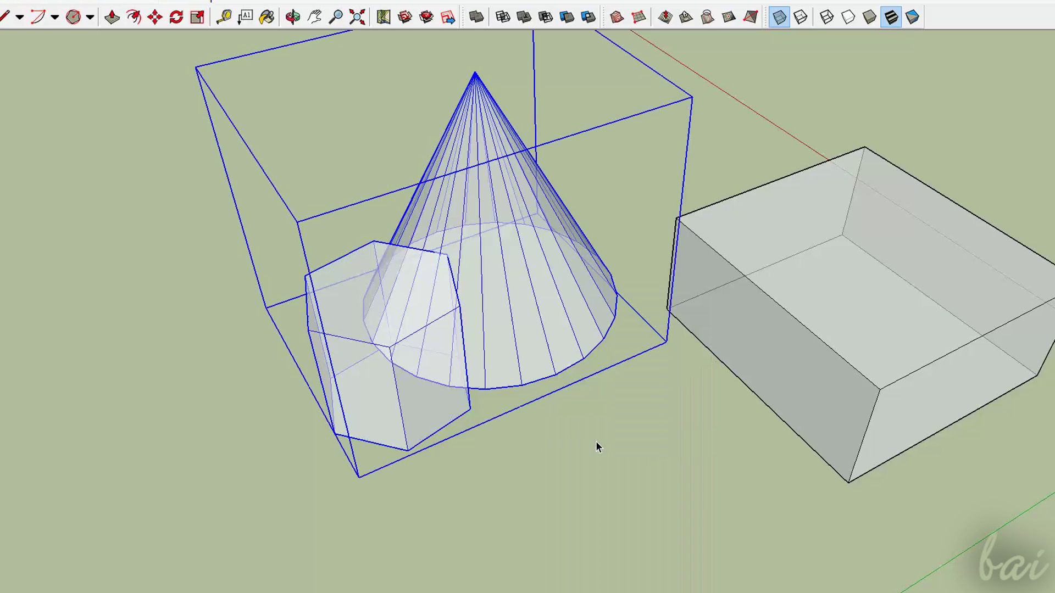
Move the cone-and-prism group toward the box so that both shapes overlap it
left_click(293, 18)
left_click_drag(319, 110, 377, 278)
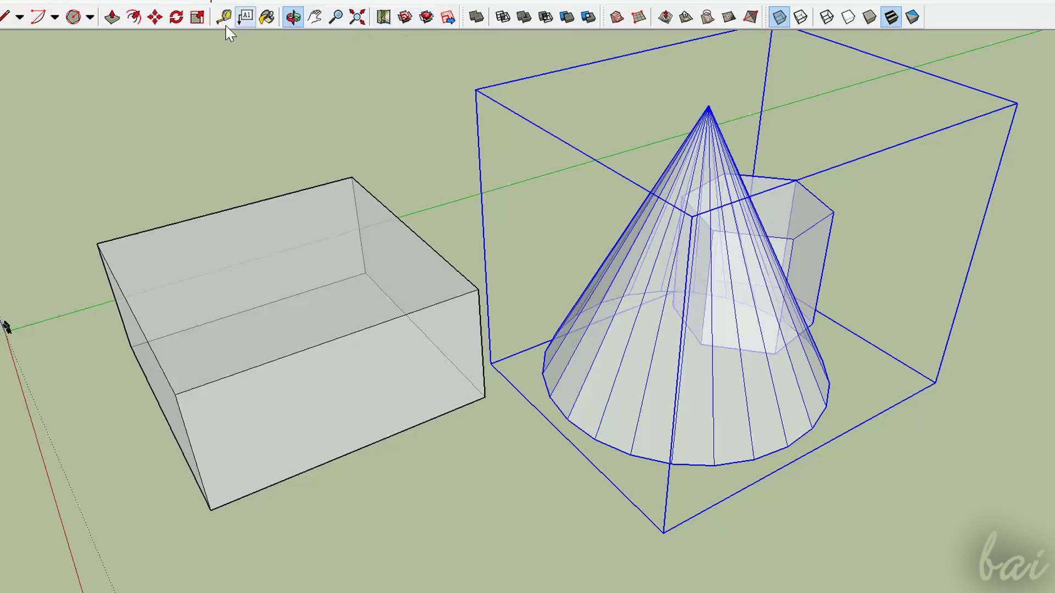
left_click(155, 17)
left_click(419, 137)
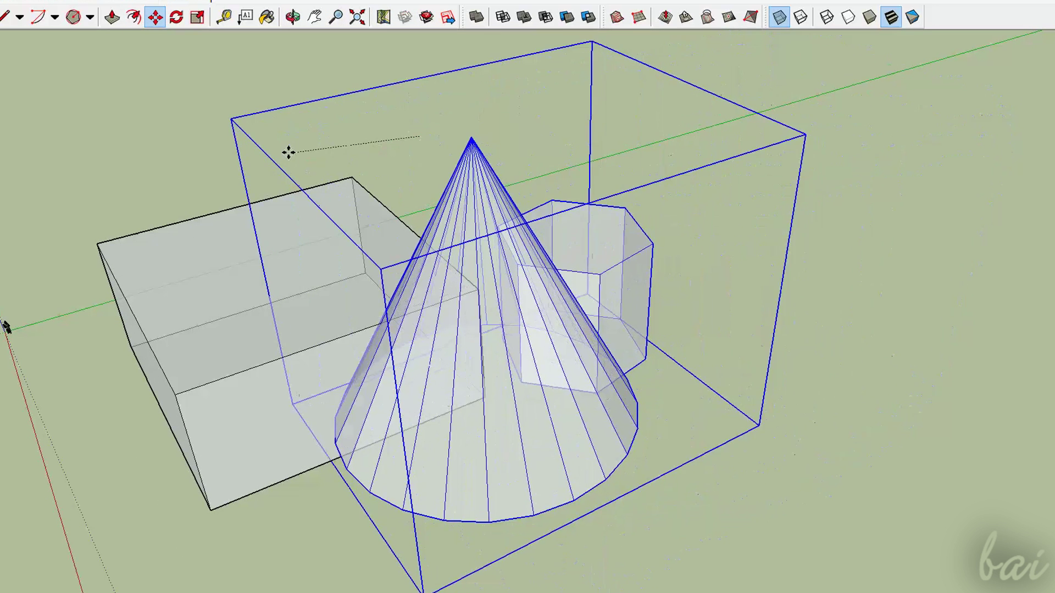
left_click(281, 150)
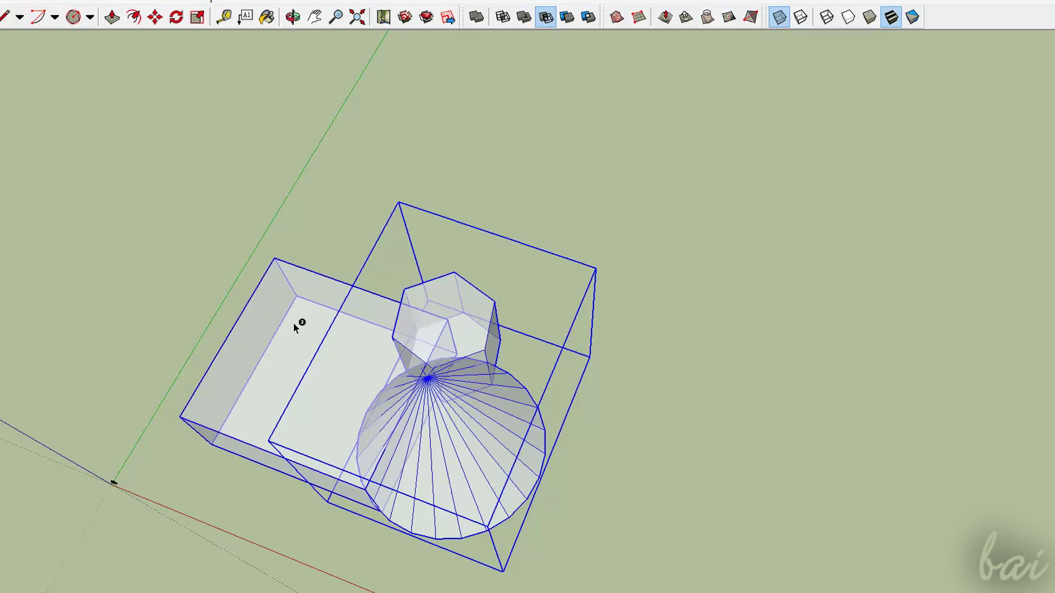
Subtract the cone-and-prism group from the box and inspect the resulting cuts
left_click(294, 325)
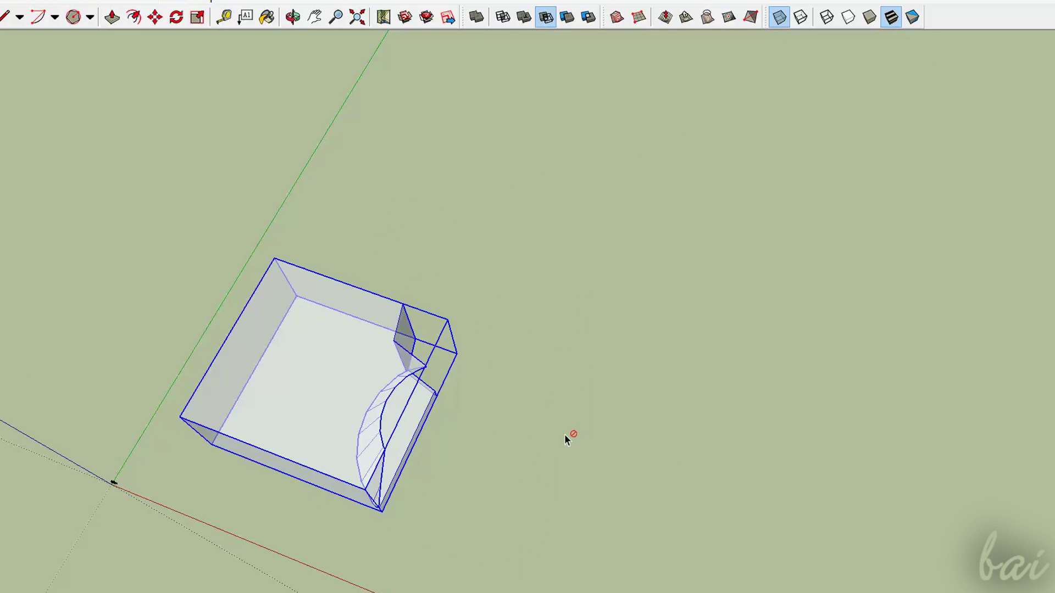
left_click(293, 17)
left_click_drag(357, 286, 284, 61)
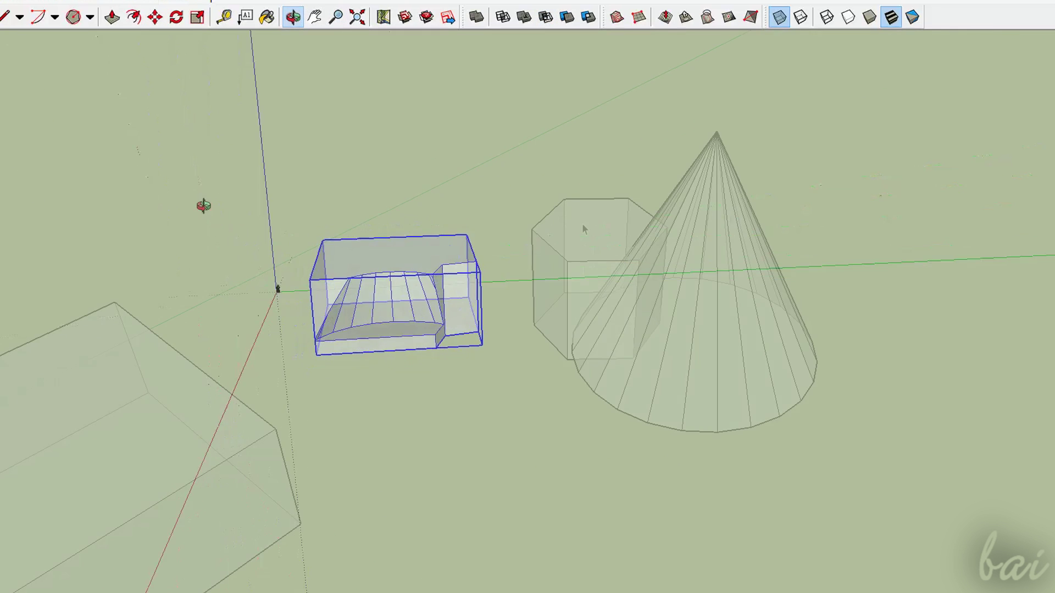
Combine the separate cone and hexagonal prism groups into one group and start the Subtract tool
left_click_drag(459, 83, 934, 553)
right_click(750, 358)
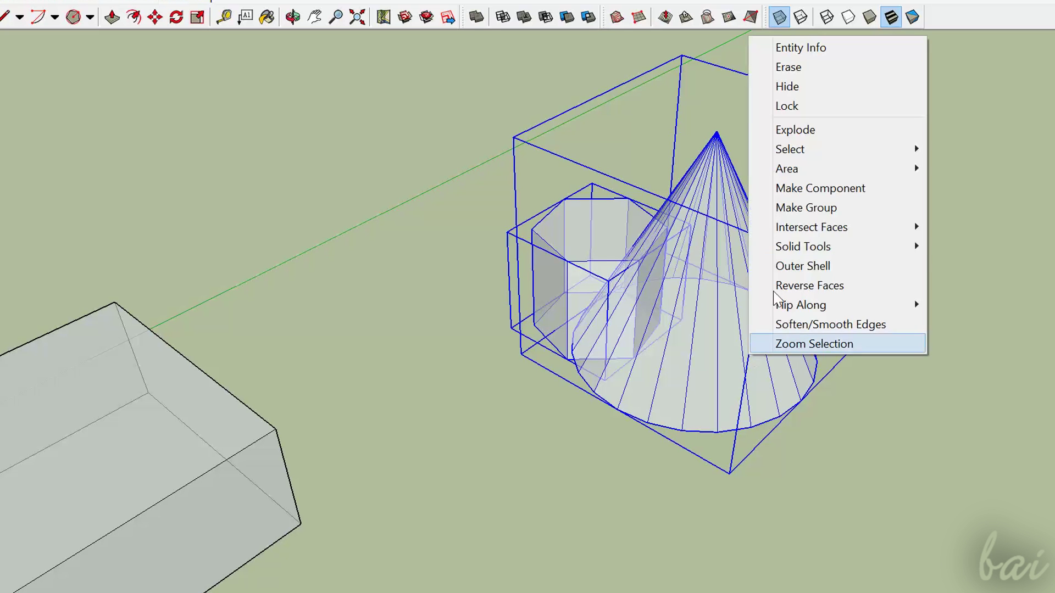
left_click(798, 209)
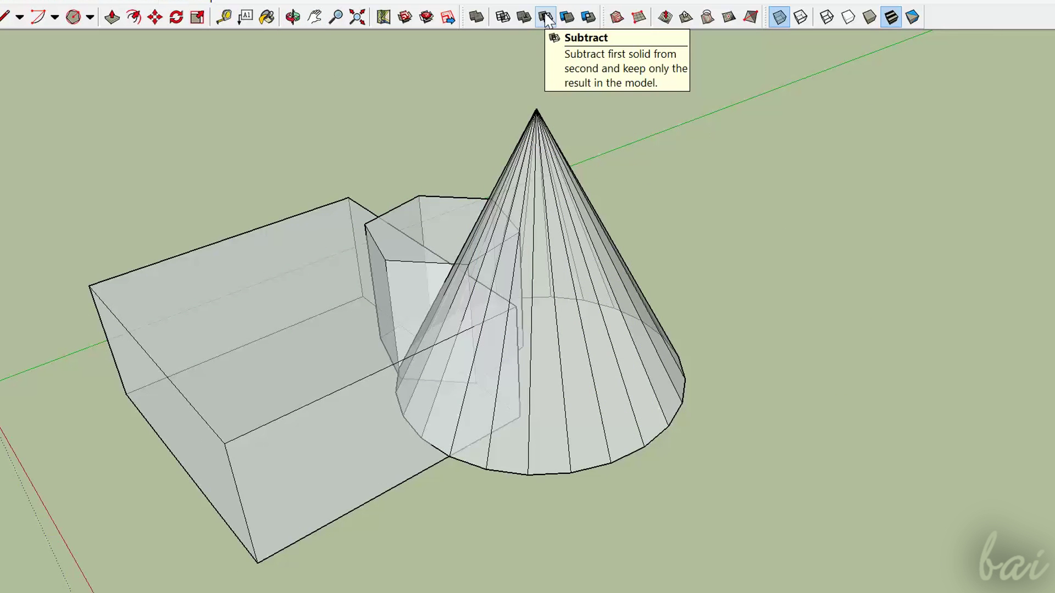
left_click(546, 17)
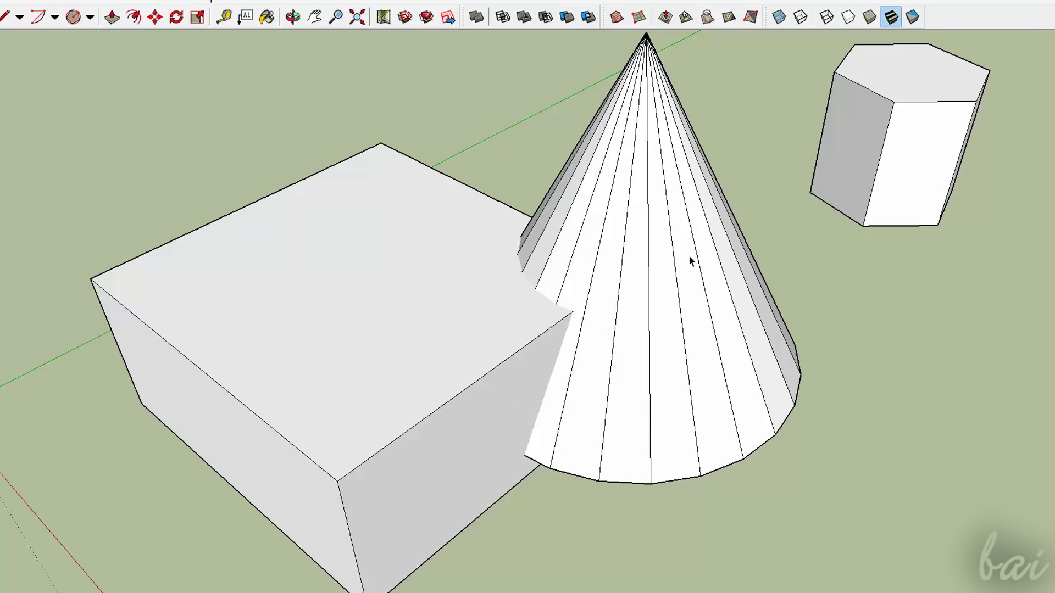
Intersect the cone's faces with the model and pick the intersection edges where it meets the box
scroll(688, 255, "up", 4)
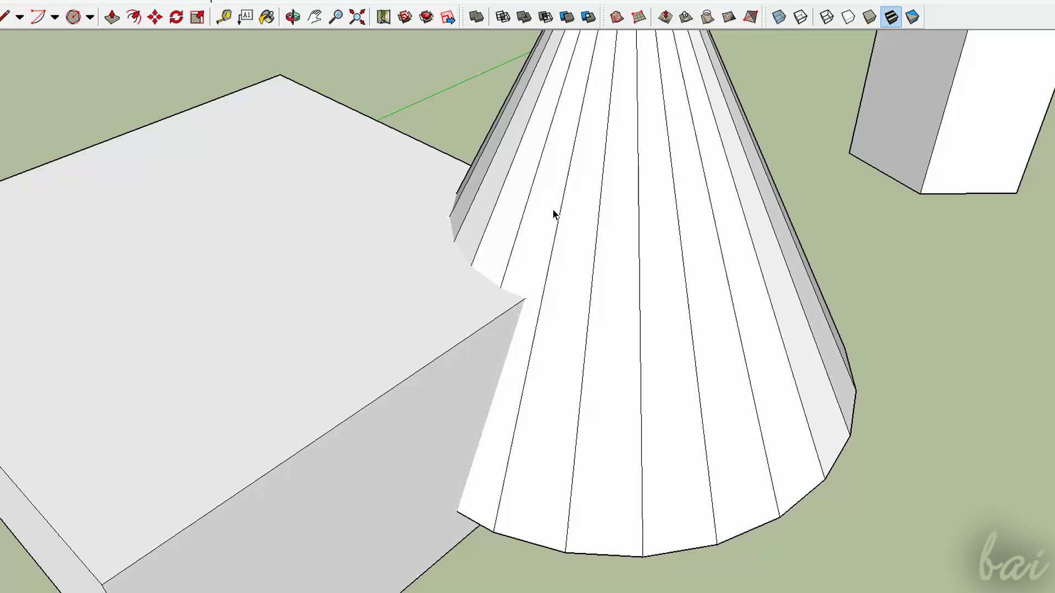
right_click(591, 190)
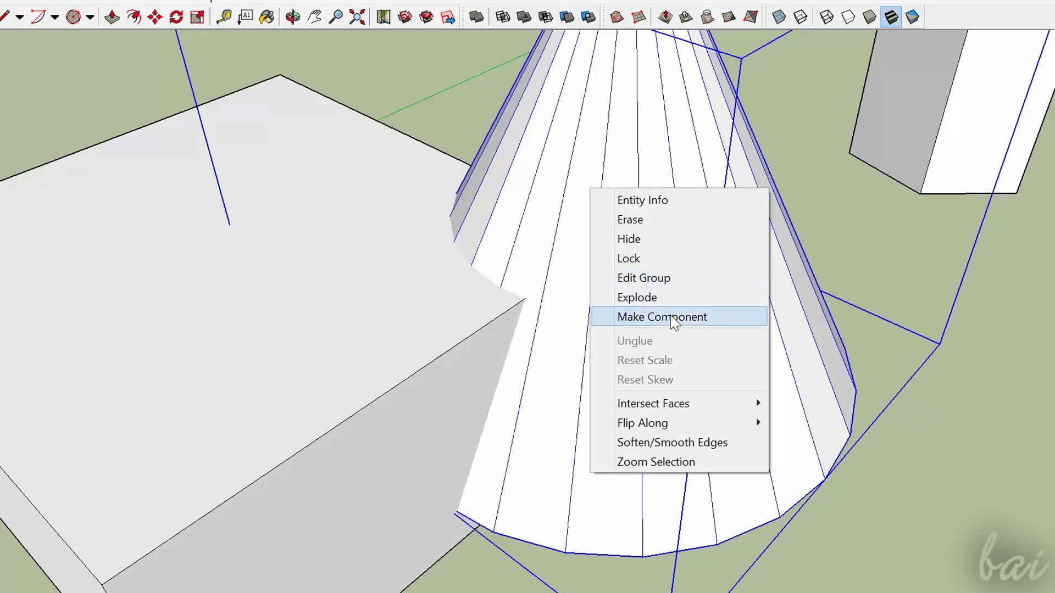
mouse_move(698, 406)
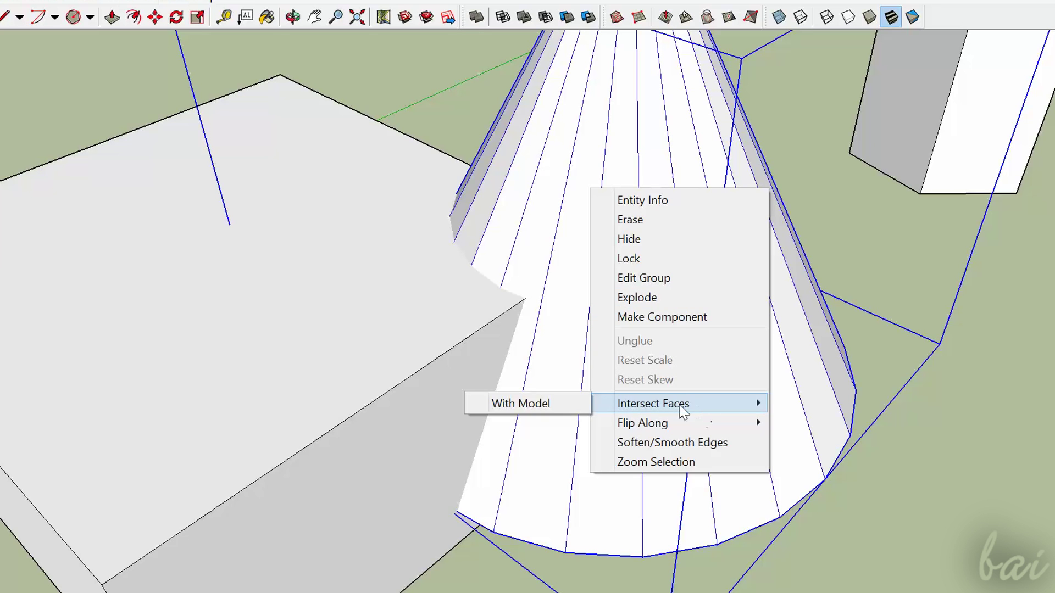
left_click(569, 404)
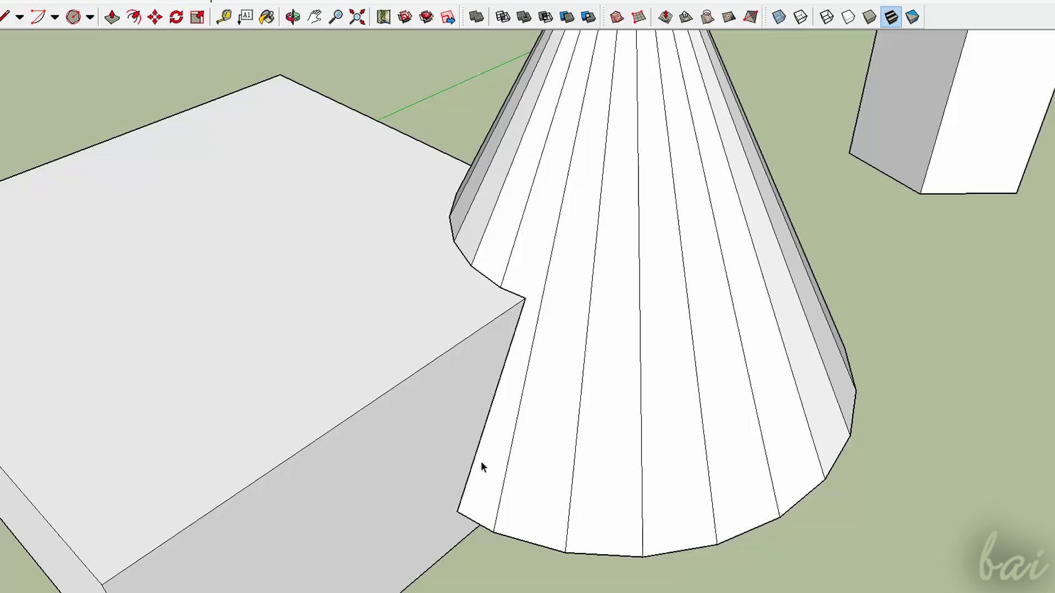
left_click(482, 435)
left_click(465, 259)
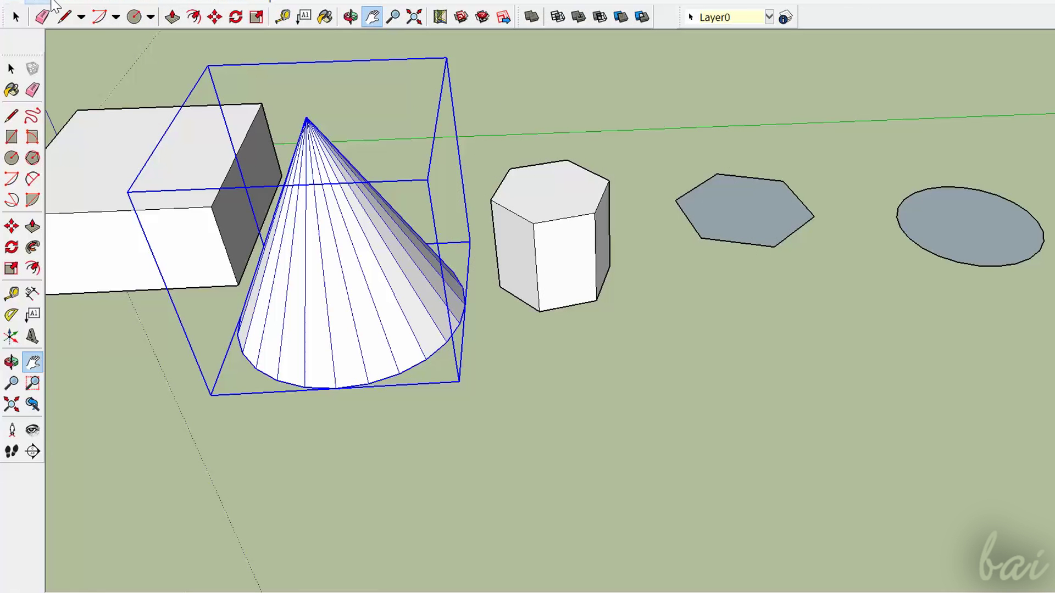
Deselect the cone and open the layer manager, placing its window below the flat shapes
left_click(16, 17)
left_click(448, 82)
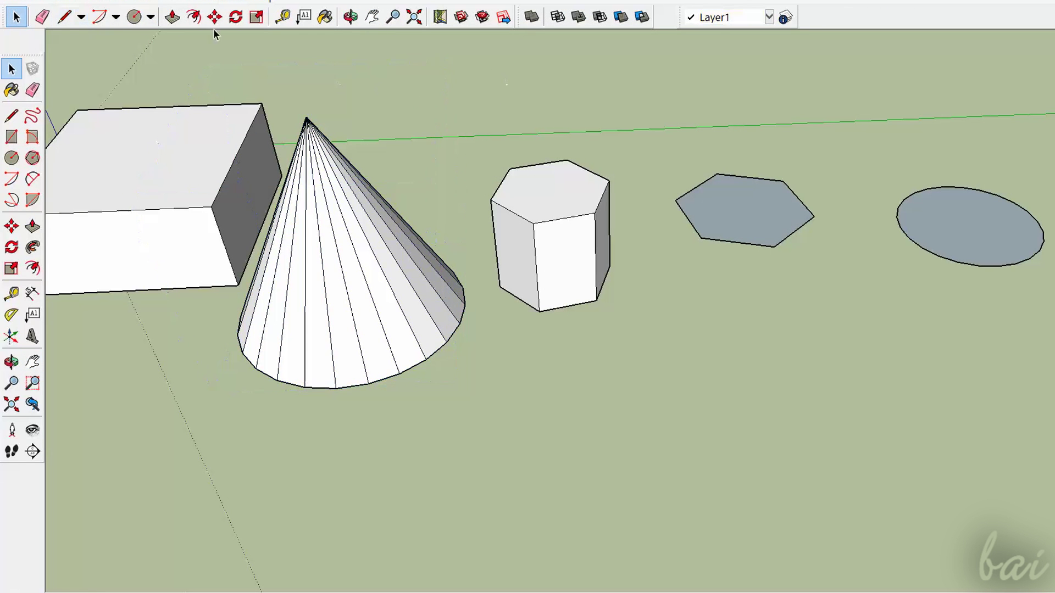
left_click(786, 17)
left_click_drag(437, 87, 763, 352)
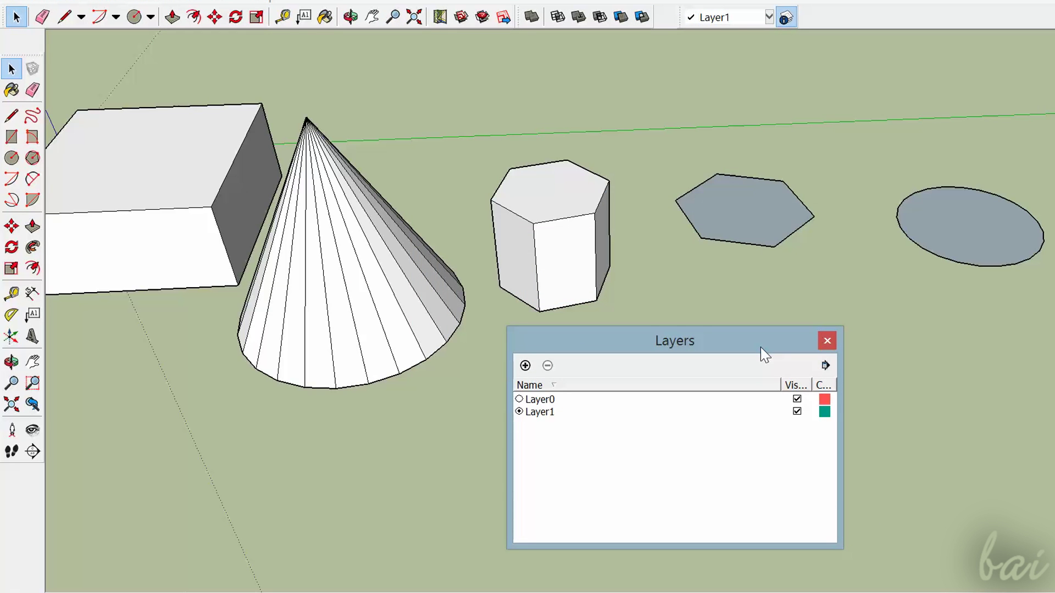
Toggle the visibility of Layer0 off and back on, and try to hide the current layer, Layer1
left_click(797, 400)
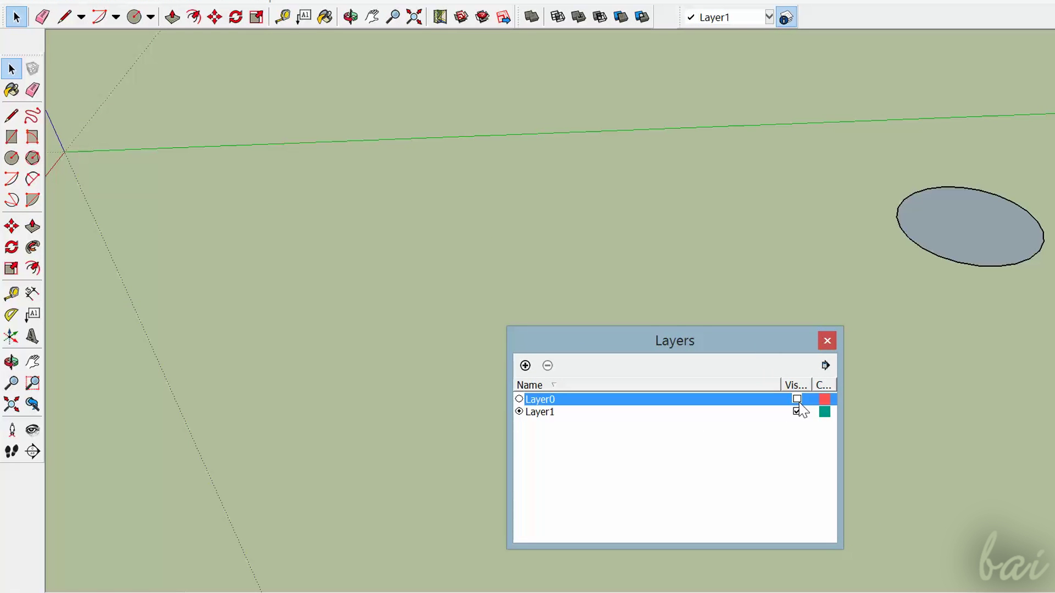
left_click(797, 400)
left_click(797, 411)
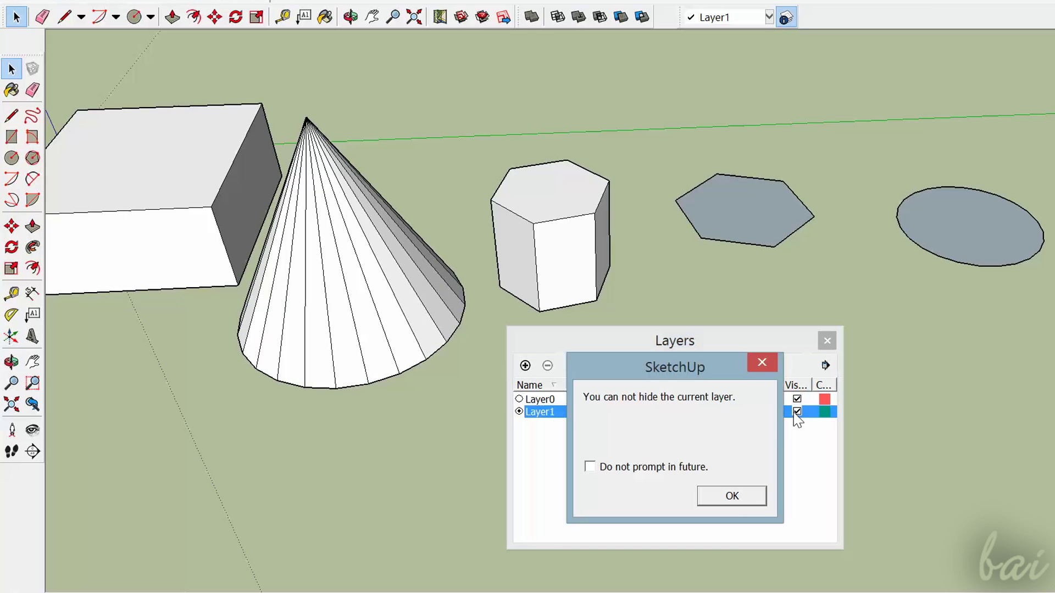
left_click(734, 499)
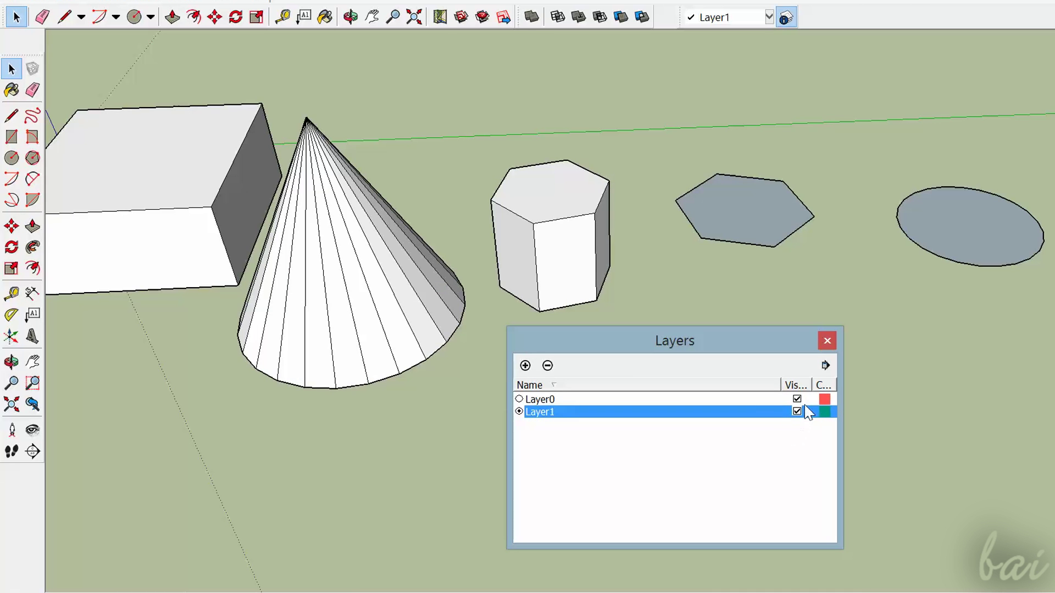
left_click(797, 399)
left_click(797, 400)
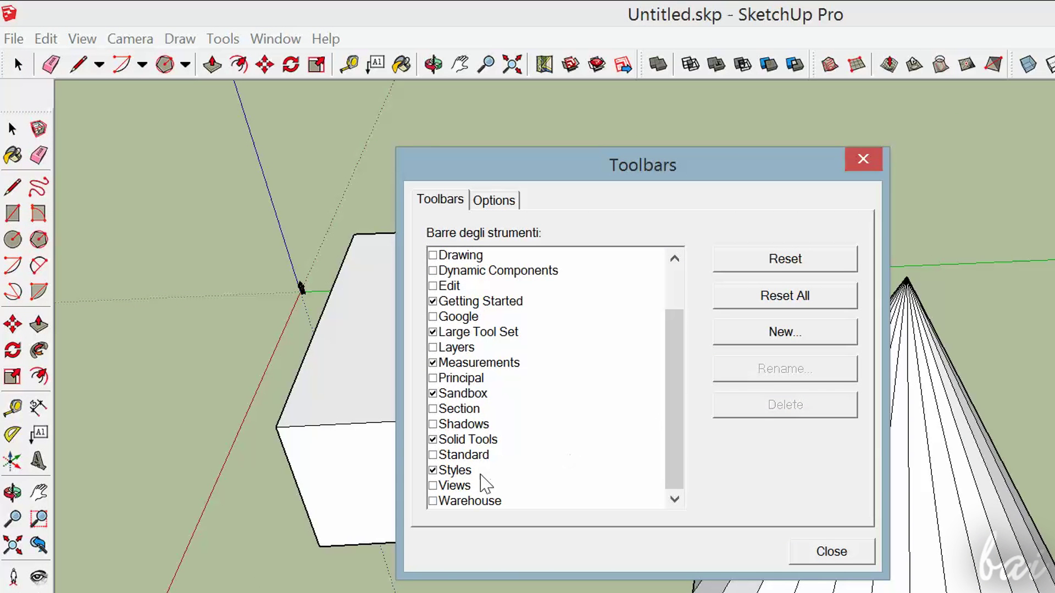
Enable the Layers toolbar and open the layer manager with the flat hexagon selected
left_click(443, 348)
left_click(432, 347)
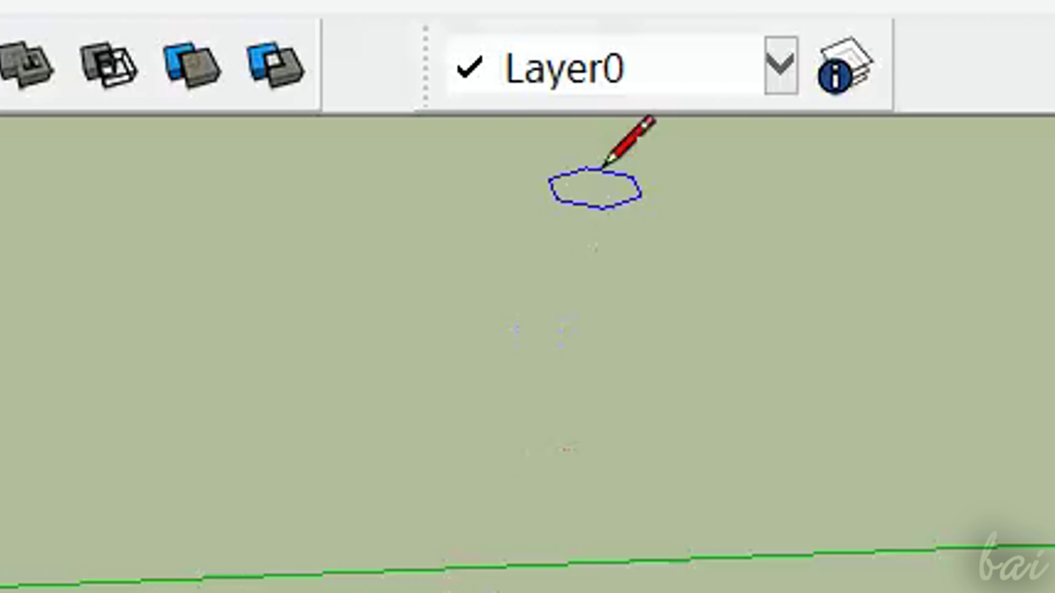
key("space")
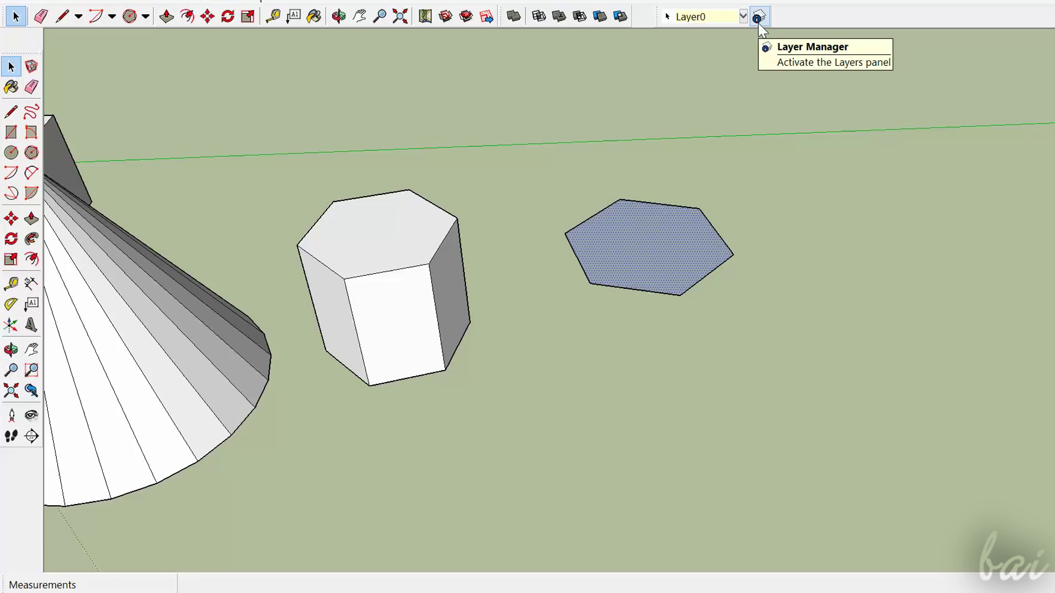
left_click(758, 18)
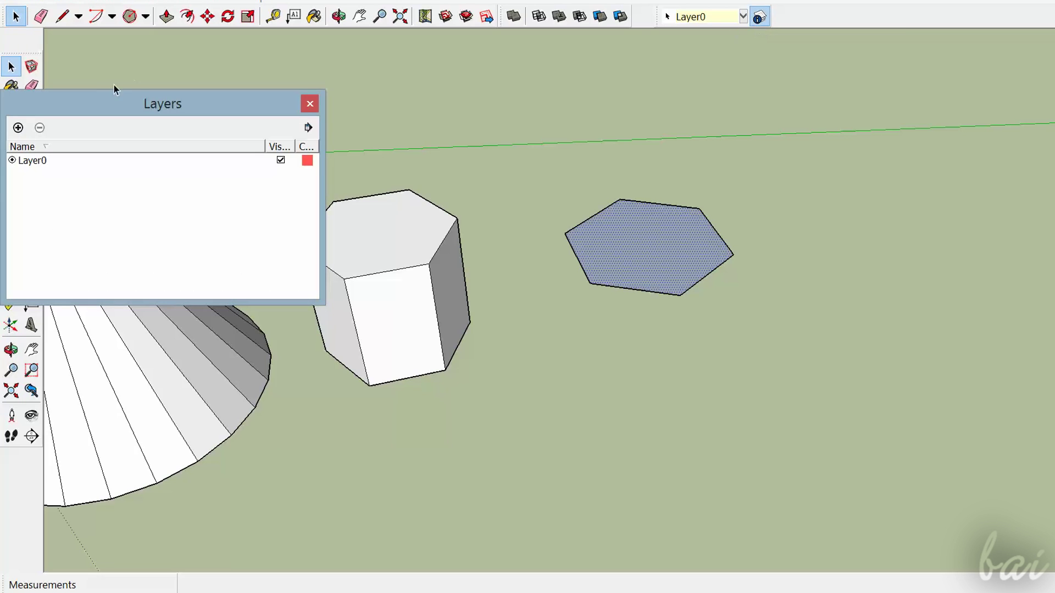
Add a new layer named Layer1 in the layer manager, moving its window clear of the toolbars
left_click_drag(142, 111, 303, 79)
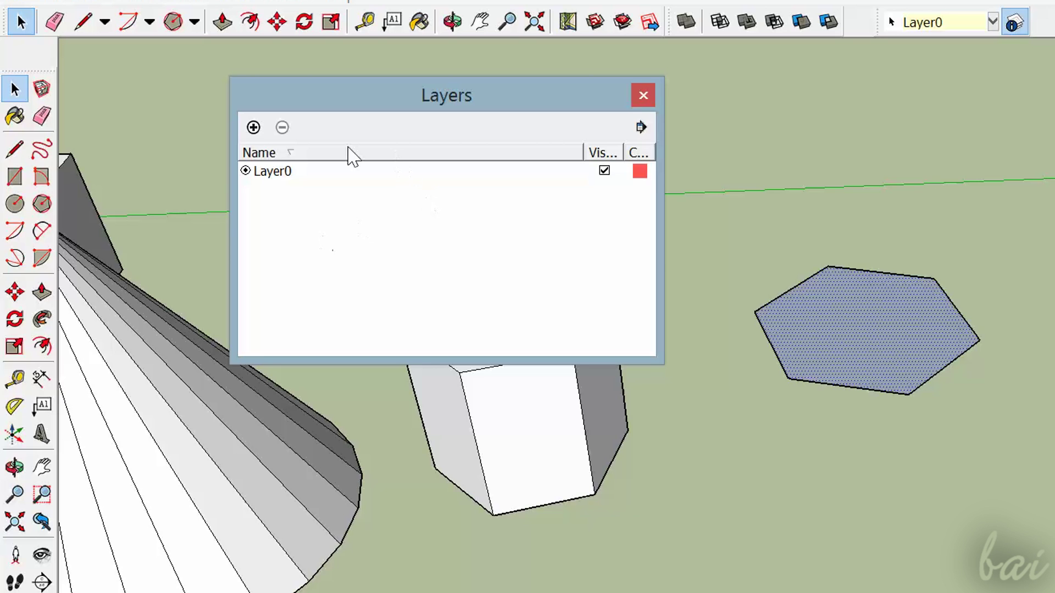
left_click(253, 127)
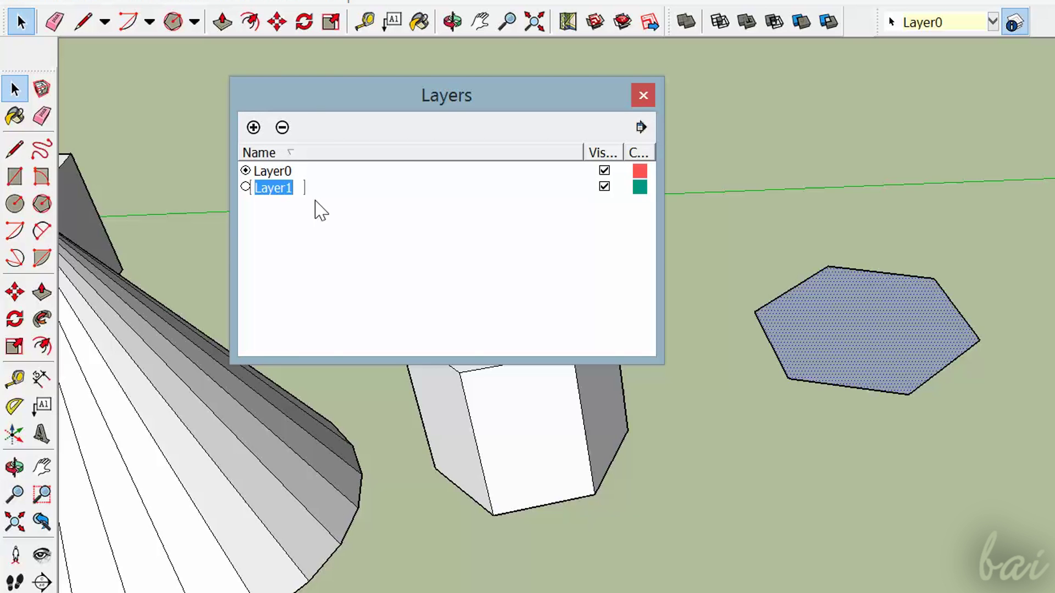
type("Layer1")
key("Return")
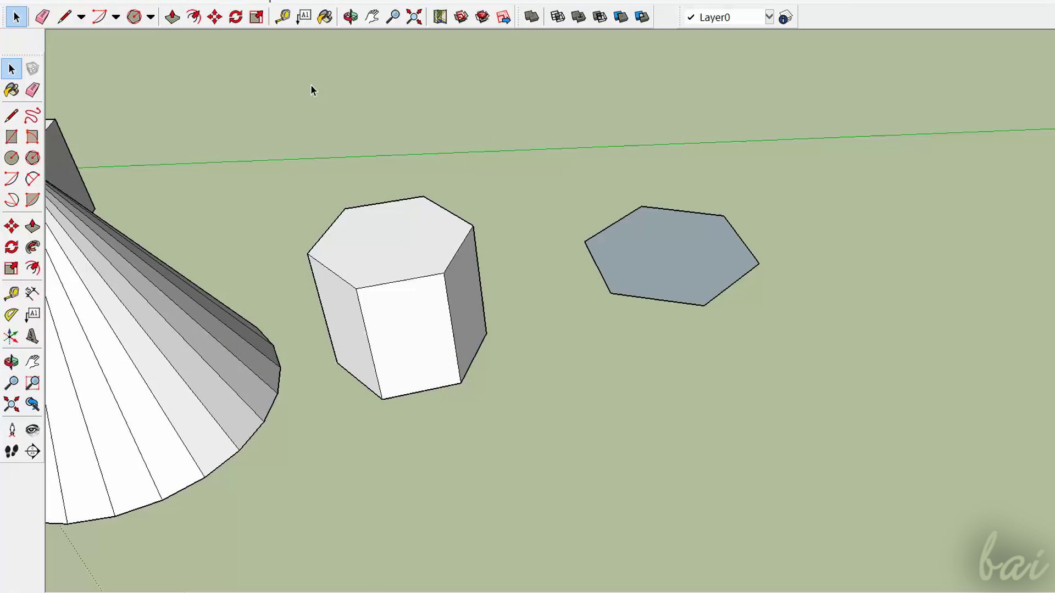
Make Layer1 the current layer and draw a circle on the ground beside the flat hexagon
left_click(11, 157)
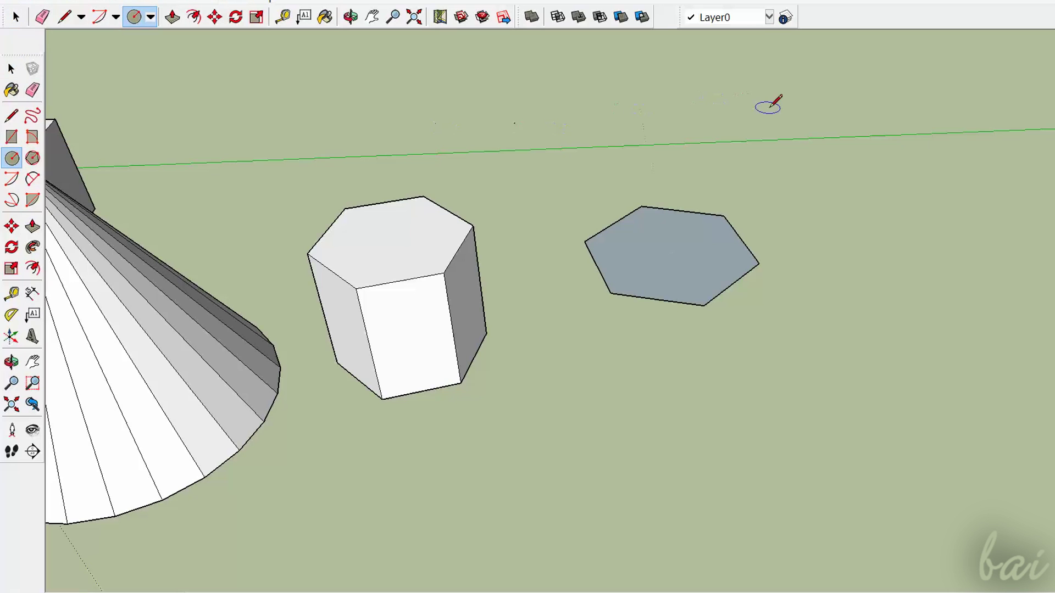
left_click(768, 17)
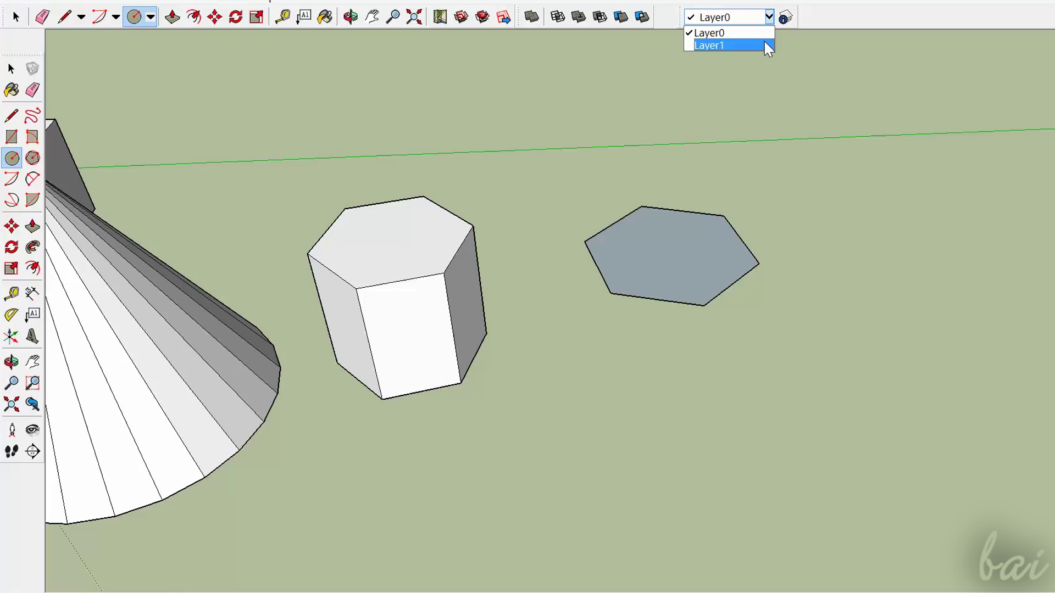
left_click(767, 46)
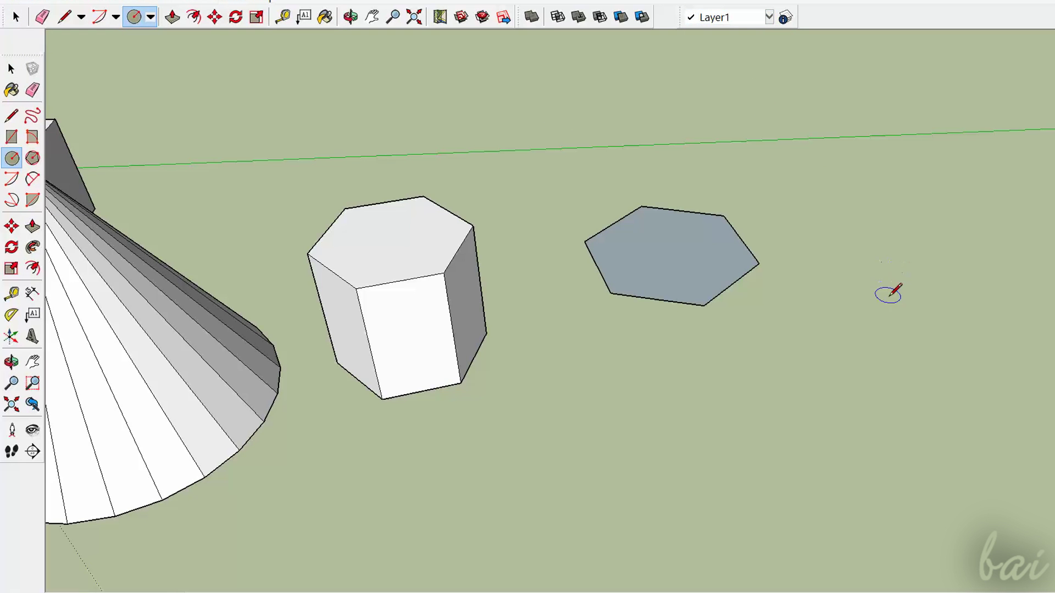
left_click(956, 274)
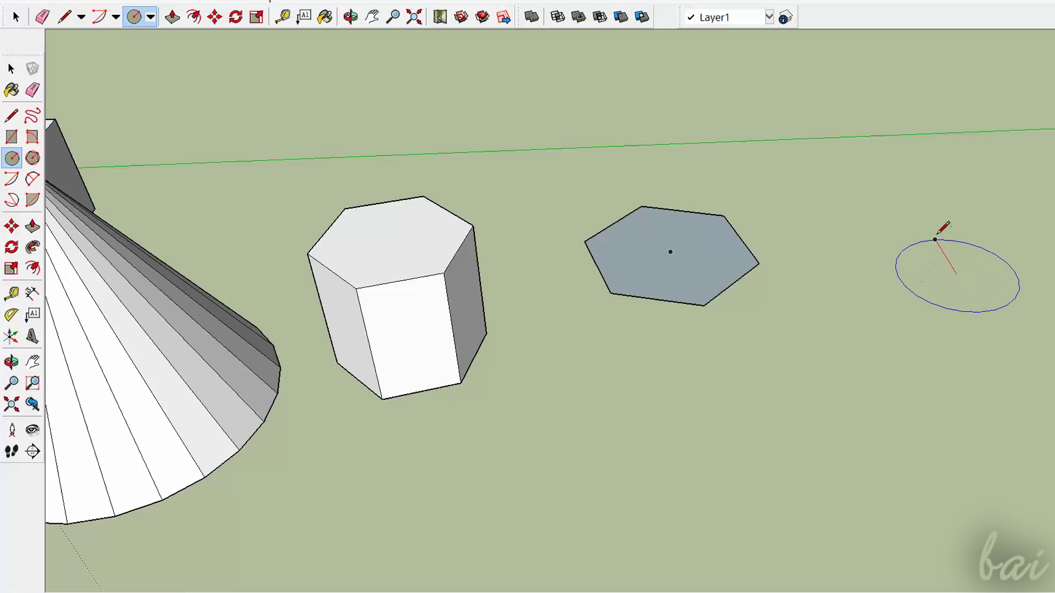
left_click(934, 225)
Open the entity information of the circle's face and move its window away from the toolbars
key("space")
right_click(969, 269)
left_click(994, 284)
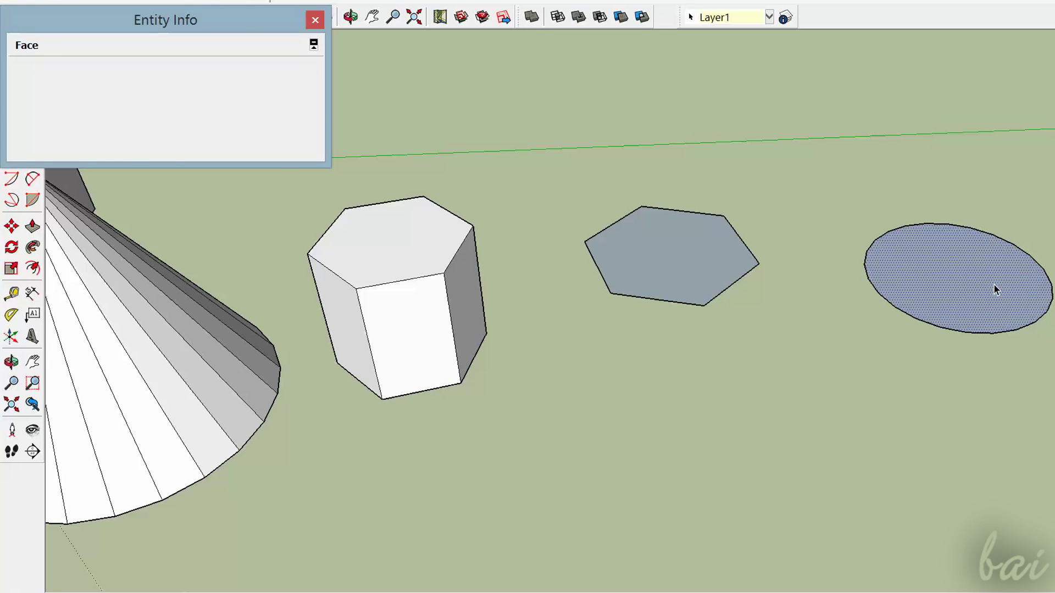
mouse_move(238, 26)
left_mouse_down()
mouse_move(648, 83)
mouse_move(695, 113)
left_mouse_up()
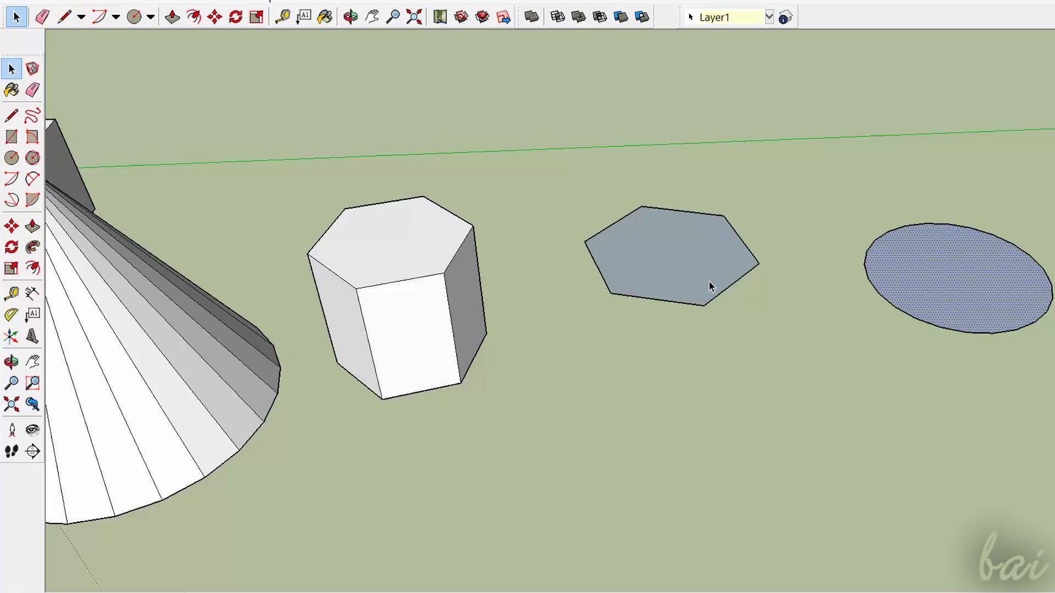
Pick the flat hexagon and the circle's face in turn, and reassign the circle's face to Layer0
left_click(709, 285)
left_click(984, 270)
left_click(768, 17)
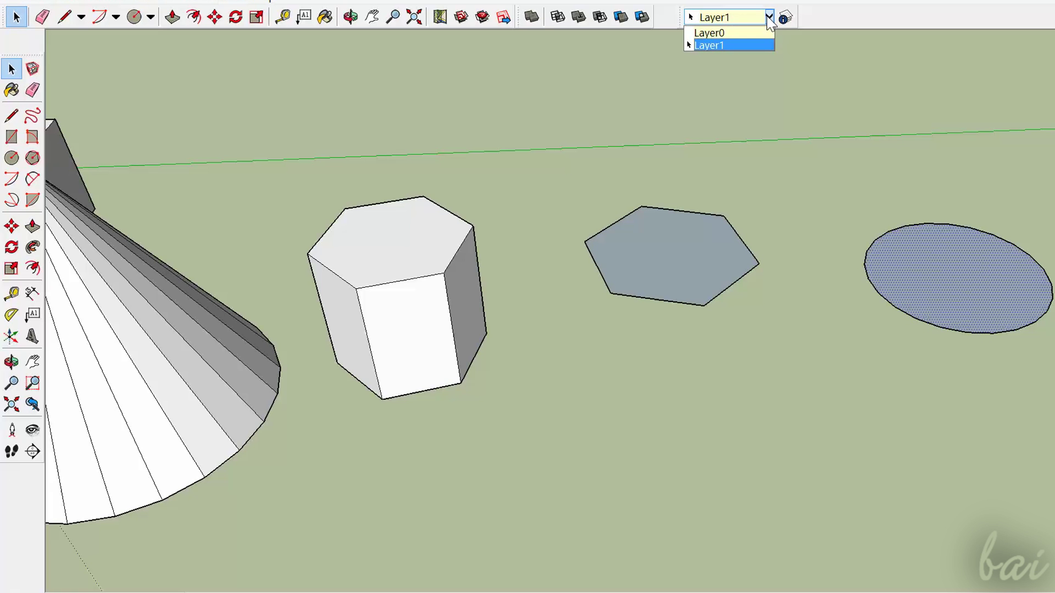
left_click(765, 34)
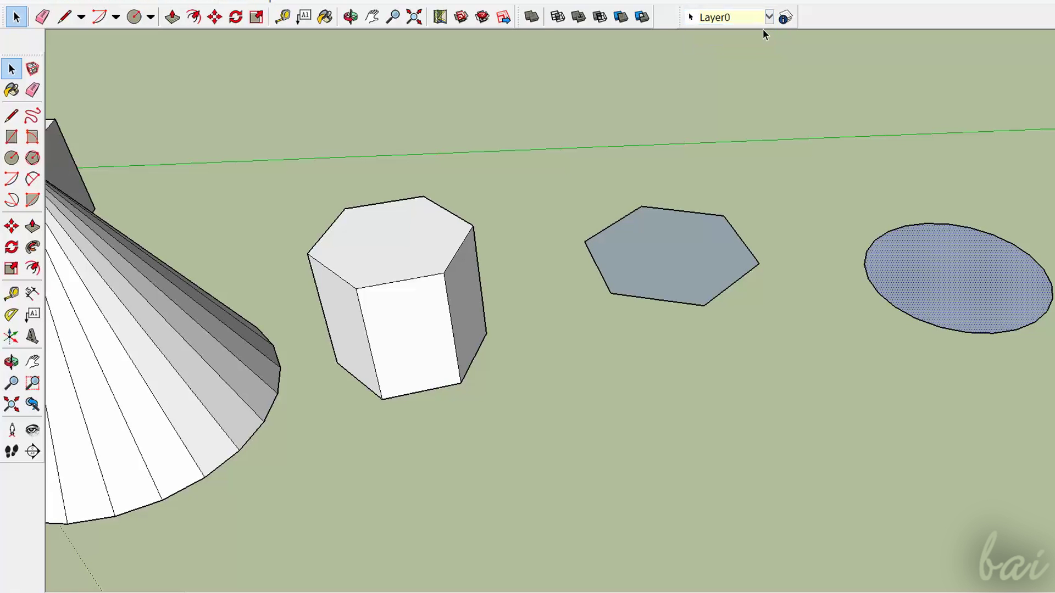
Open the circle face's context options and switch the selection's layer from Layer1 to Layer0
right_click(937, 277)
left_click(959, 283)
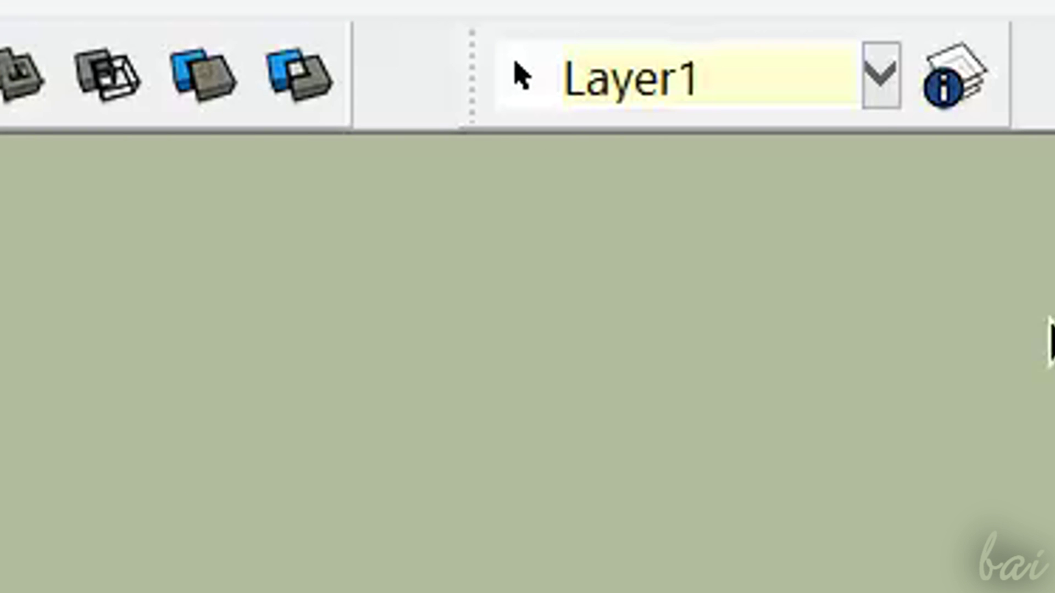
left_click(871, 91)
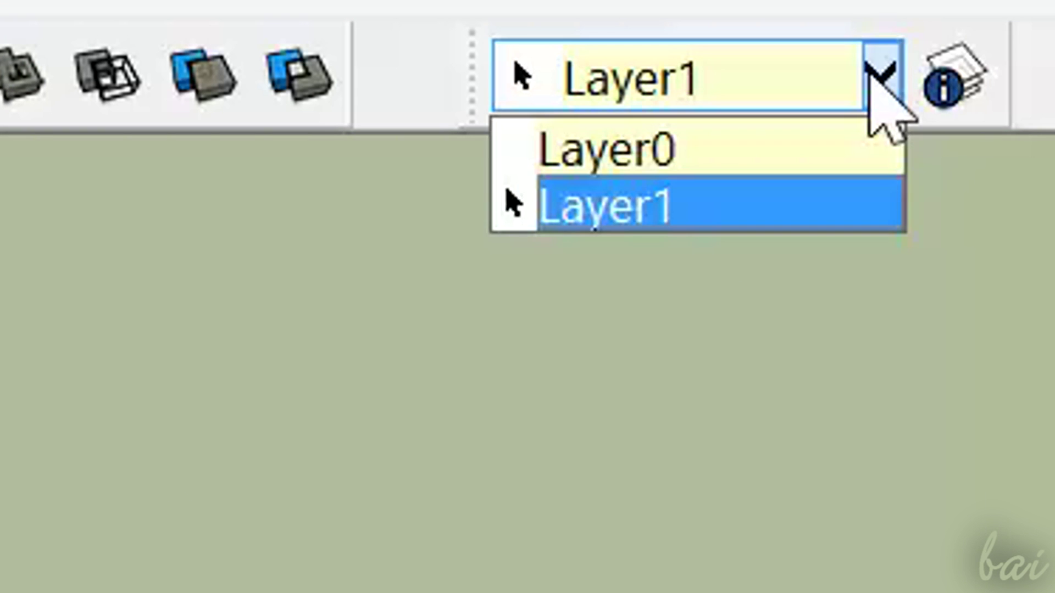
left_click(853, 136)
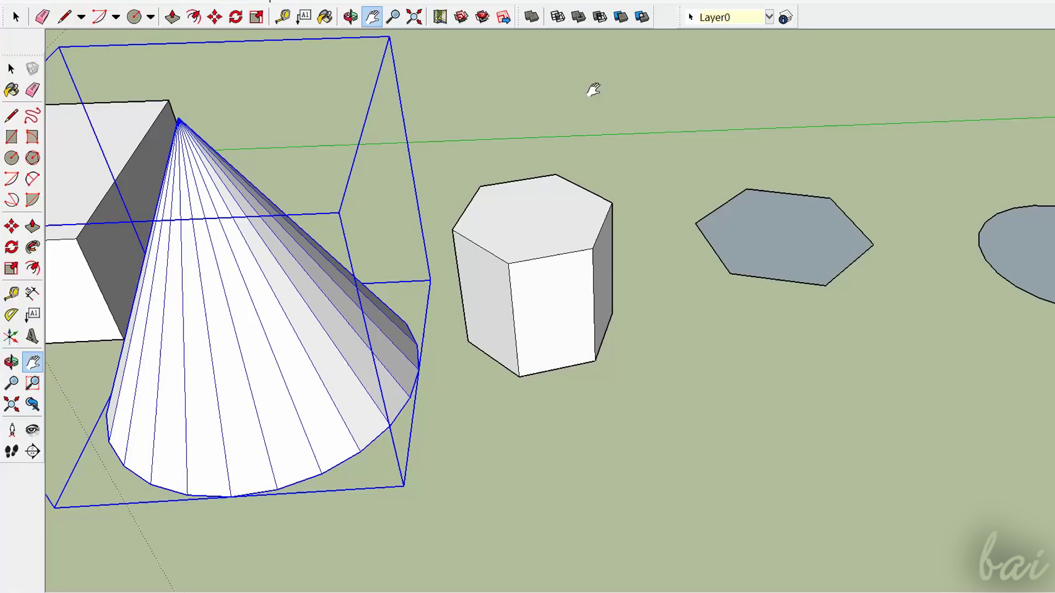
Deselect the cone and open the layer manager, placing its window below the flat shapes
scroll(594, 90, "down", 2)
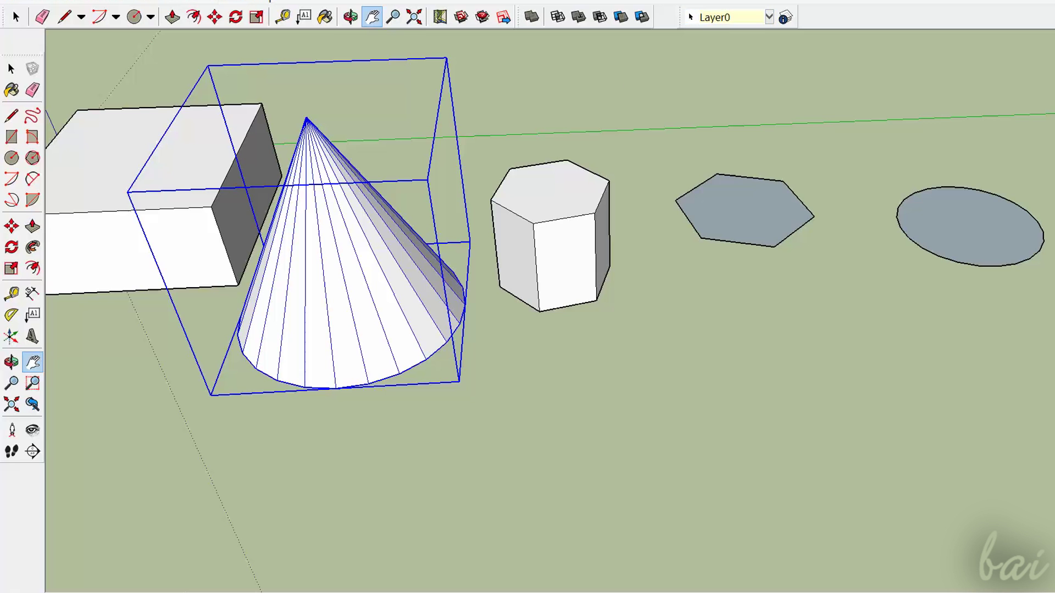
left_click(15, 17)
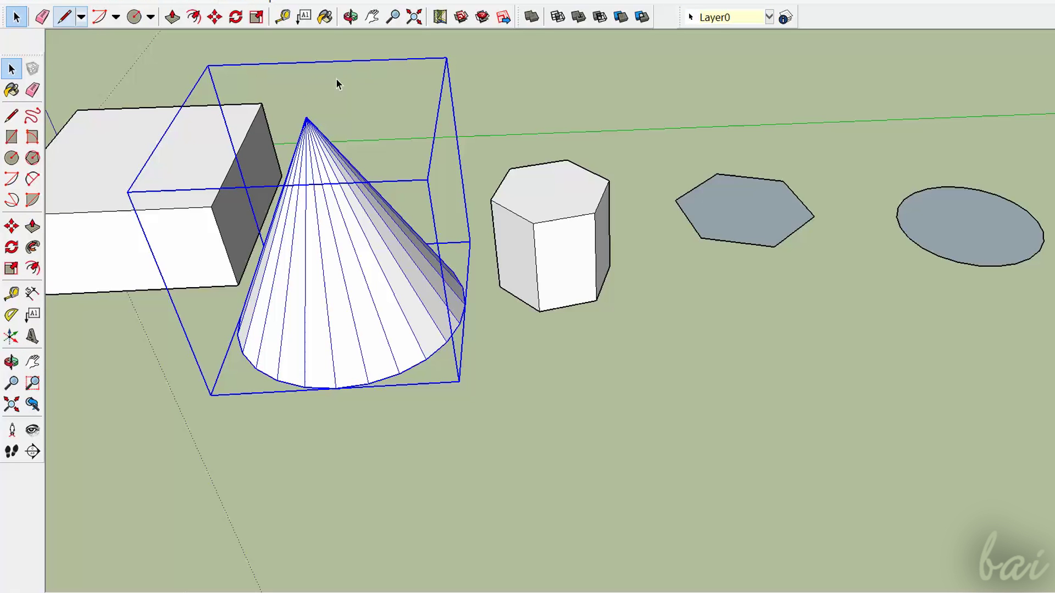
left_click(504, 78)
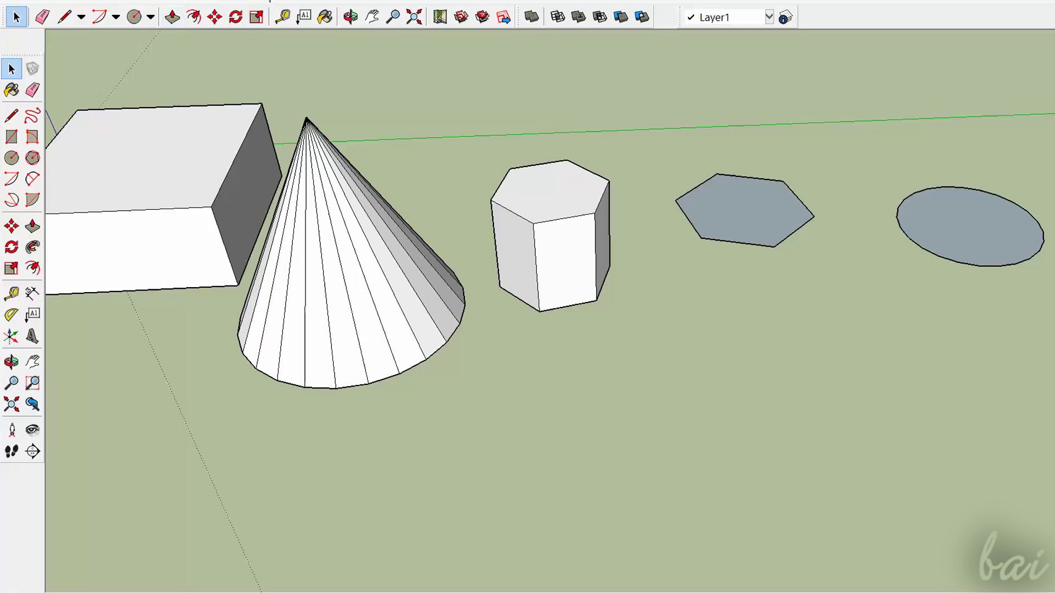
left_click(786, 17)
left_click_drag(433, 81, 763, 349)
Toggle the visibility of Layer0 off and back on, and try to hide the current layer, Layer1
left_click(796, 399)
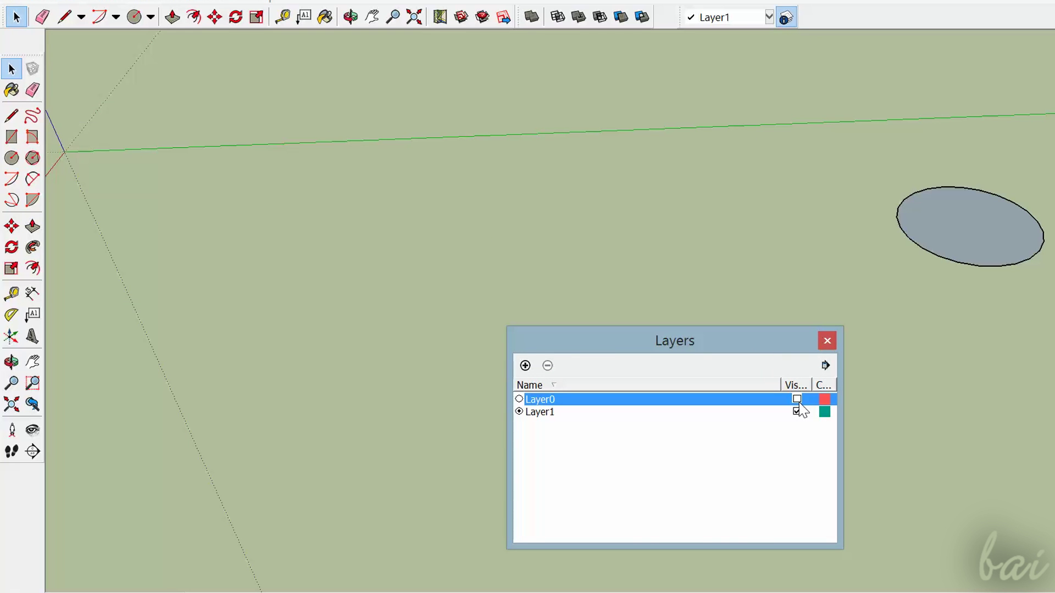
left_click(796, 399)
left_click(797, 411)
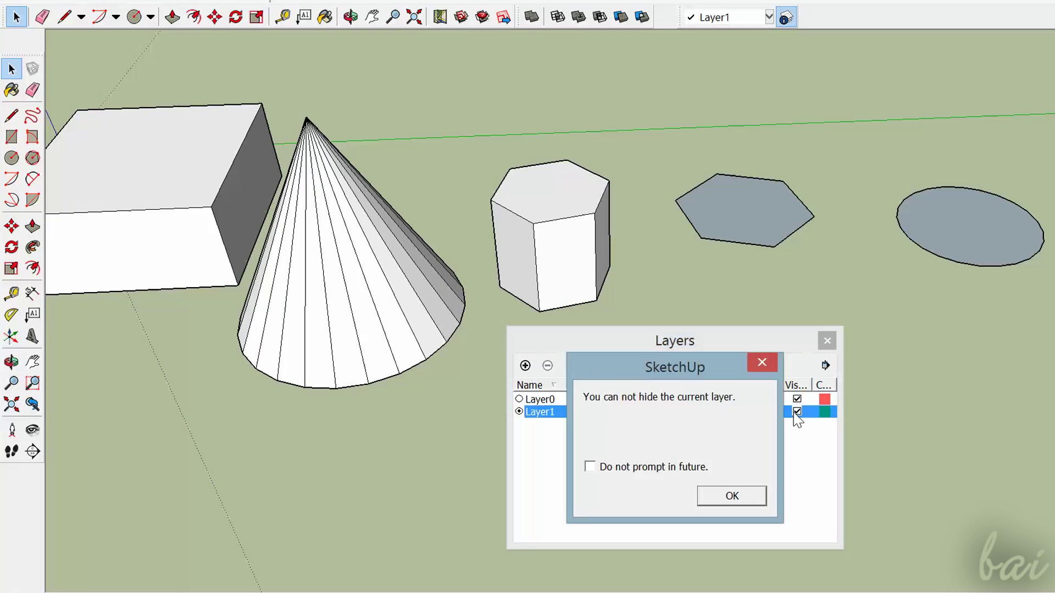
left_click(736, 496)
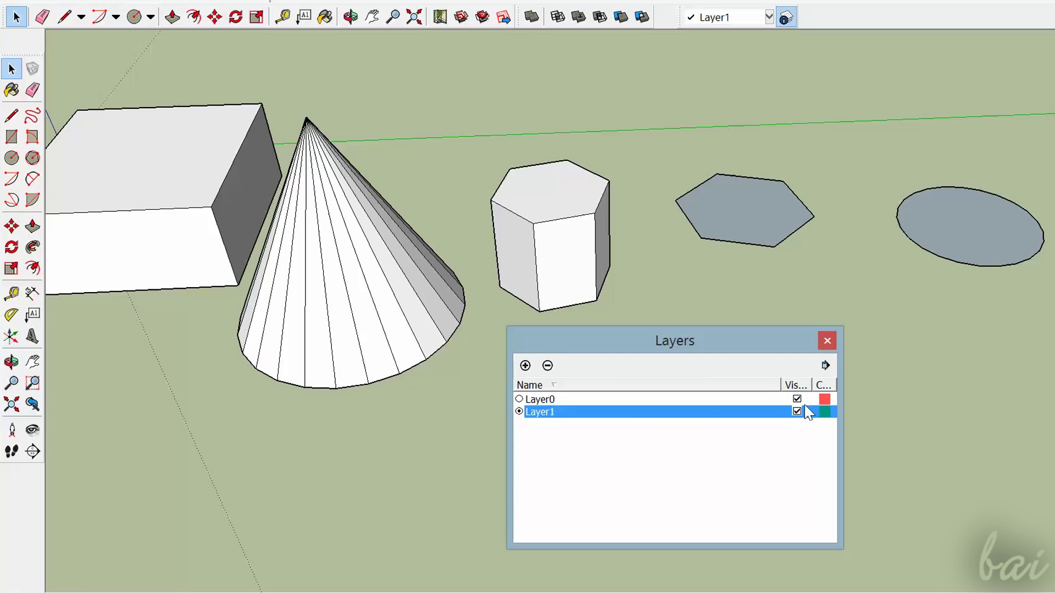
left_click(796, 398)
left_click(796, 398)
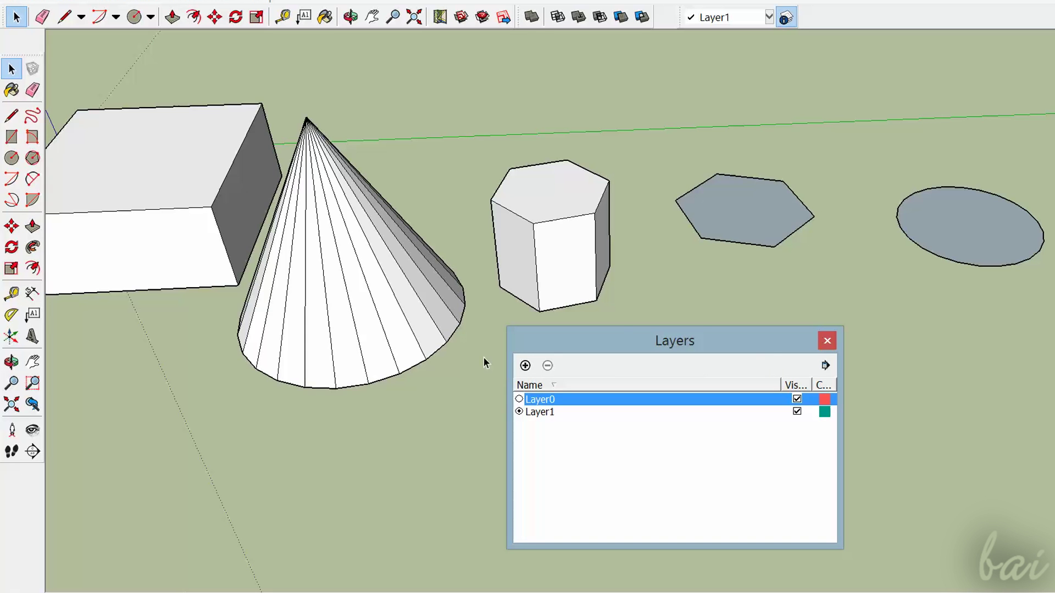
Make Layer0 the current layer, delete Layer1 together with its contents, and close the layer manager
left_click(518, 399)
left_click(798, 416)
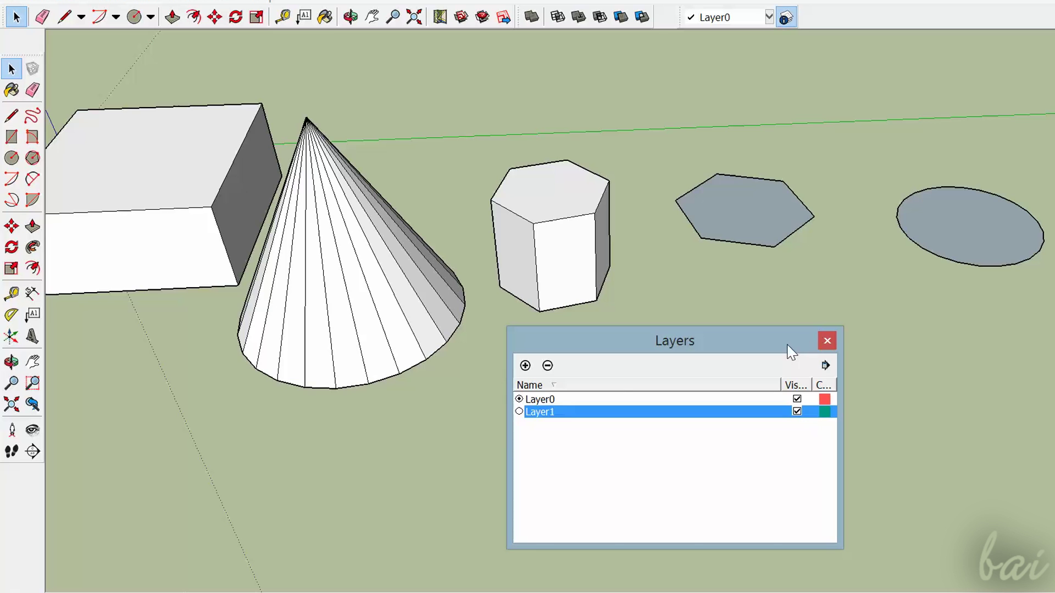
left_click(548, 365)
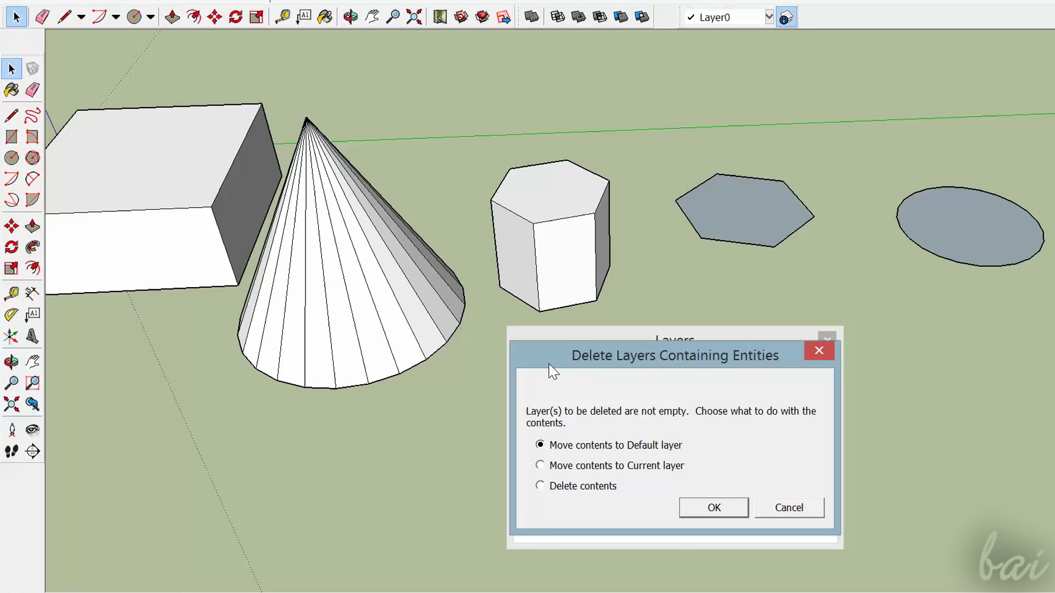
left_click(593, 487)
left_click(714, 508)
left_click(827, 340)
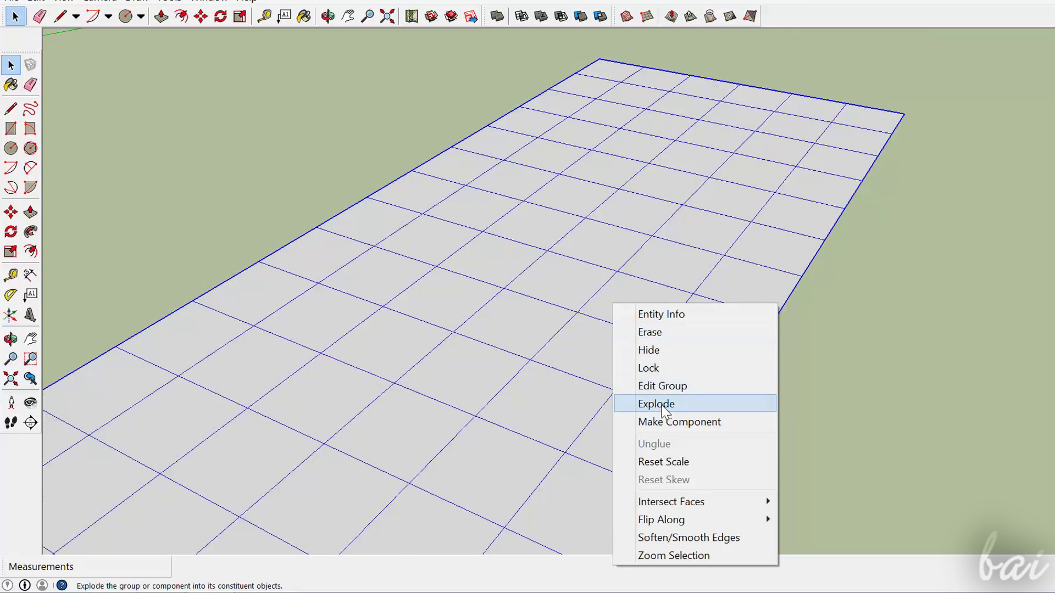
Explode the grid group and move one grid edge near its middle upward to form a ridge
left_click(655, 391)
key("m")
left_click(529, 267)
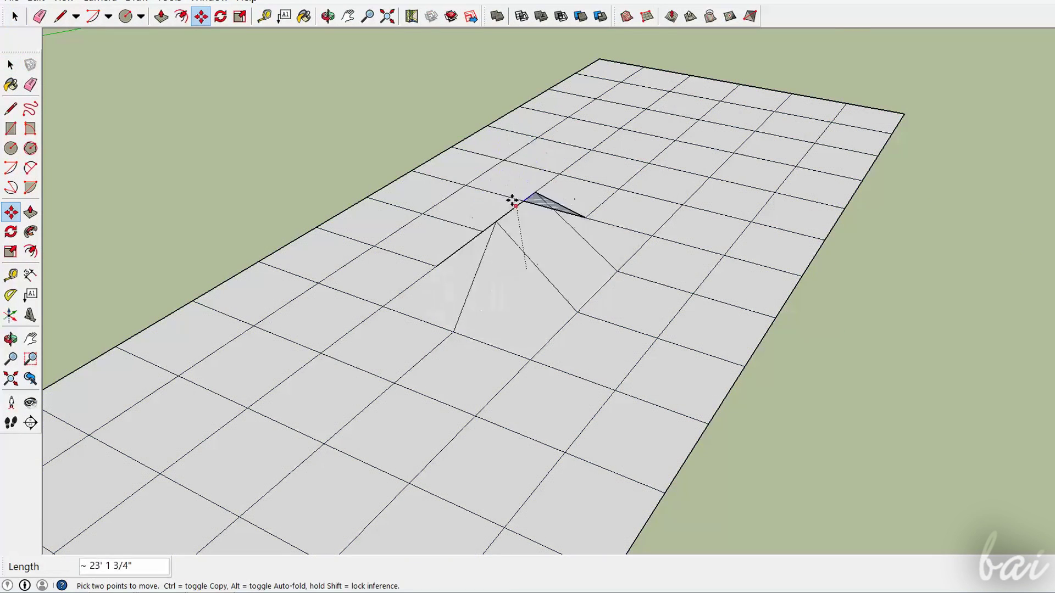
left_click(545, 203)
Move several separate grid vertices upward to form individual peaks across the exploded grid
left_click(658, 338)
left_click(646, 302)
left_click(702, 158)
left_click(673, 112)
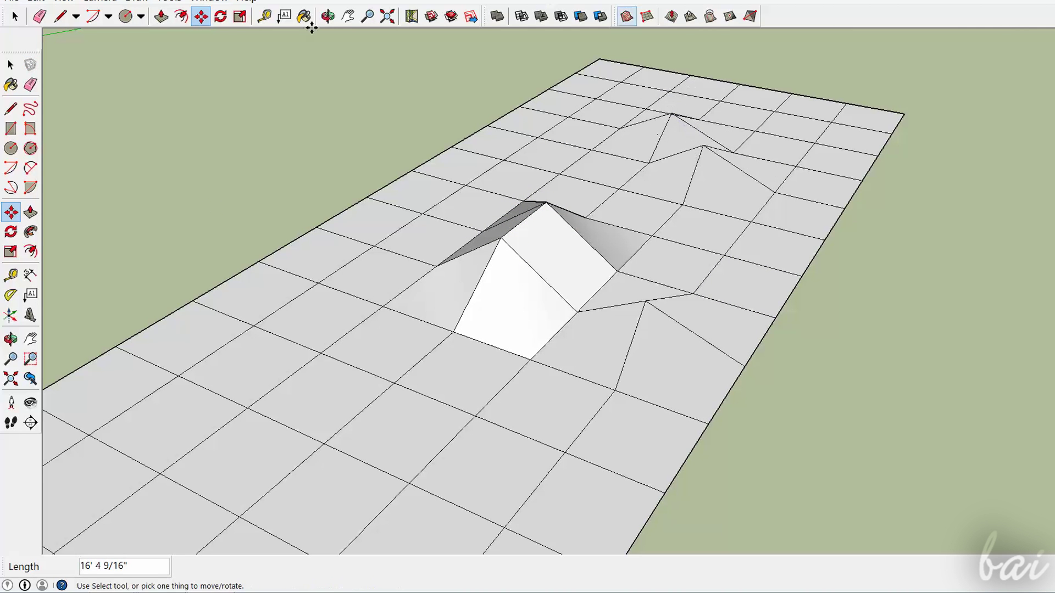
left_click(237, 361)
left_click(225, 288)
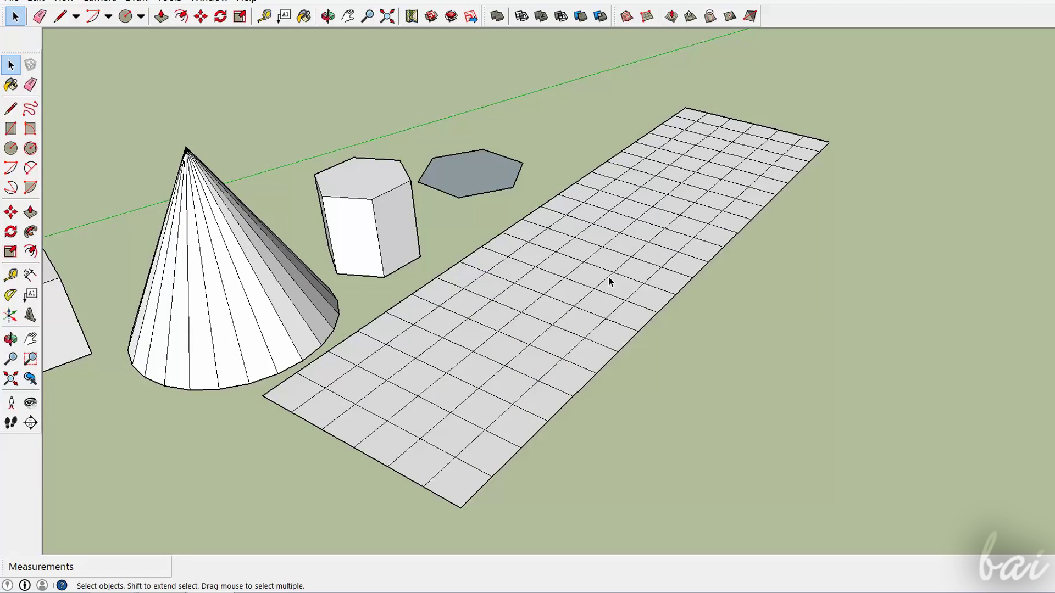
Explode the flat rectangular grid group beside the cone and hexagonal prism
left_click(608, 276)
scroll(608, 276, "up", 2)
right_click(608, 276)
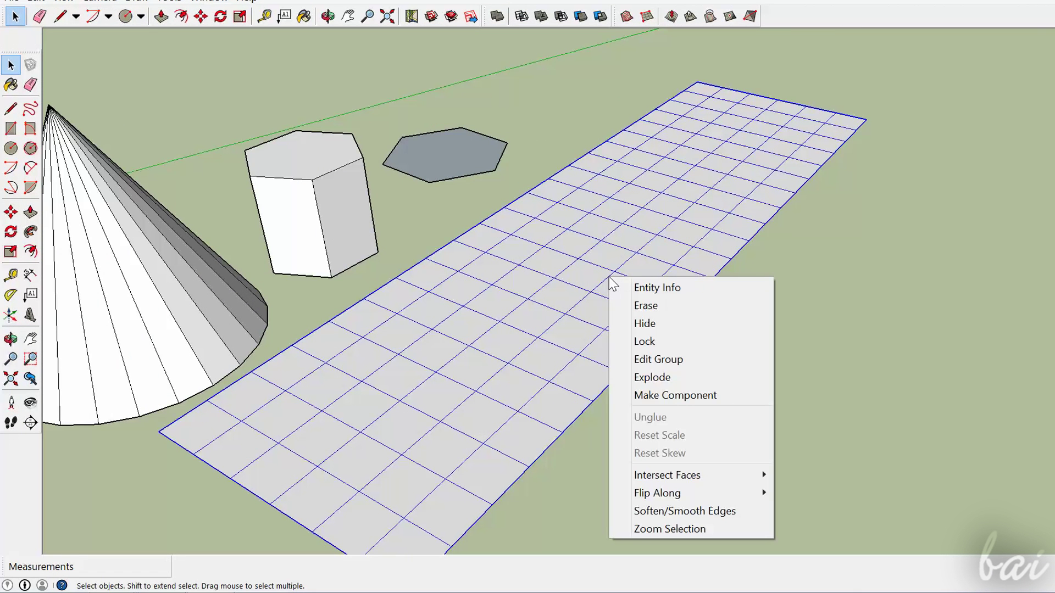
left_click(653, 378)
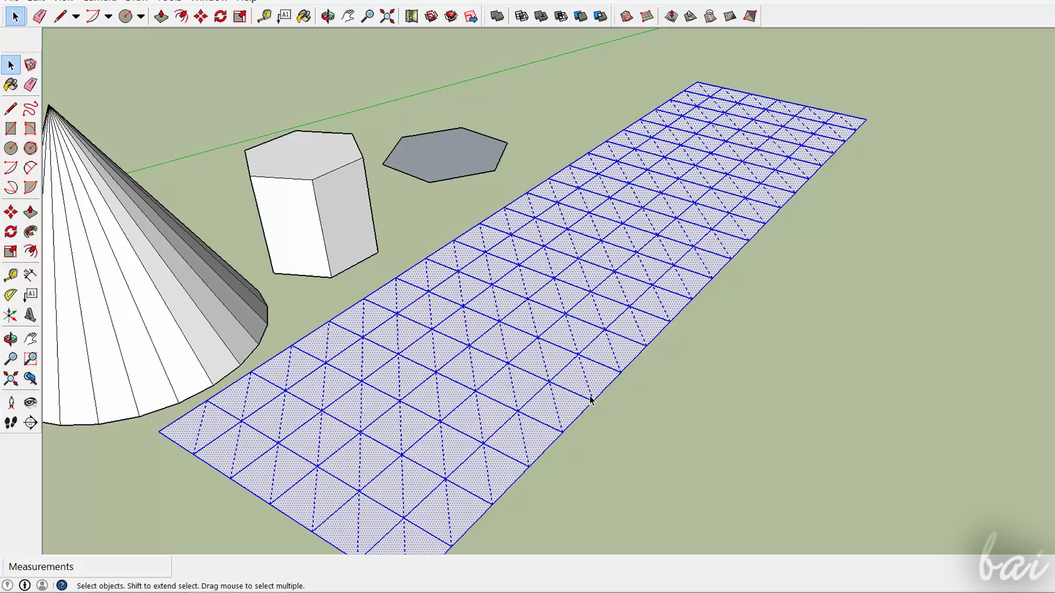
Draw a vertical face with a 20' edge standing on the exploded grid, and add another vertical line beside it
key("l")
left_click(507, 359)
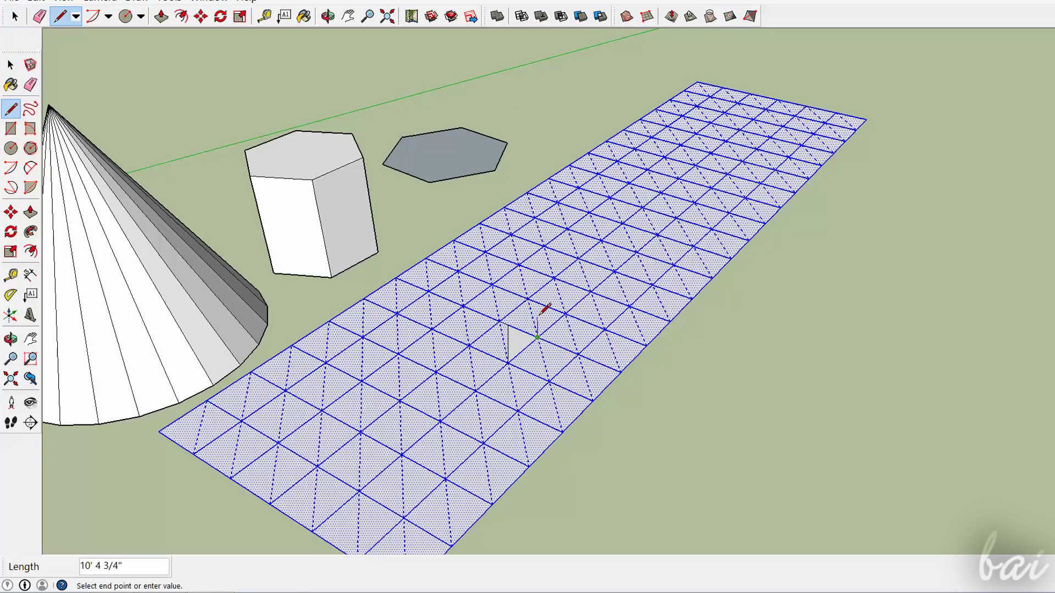
left_click(509, 325)
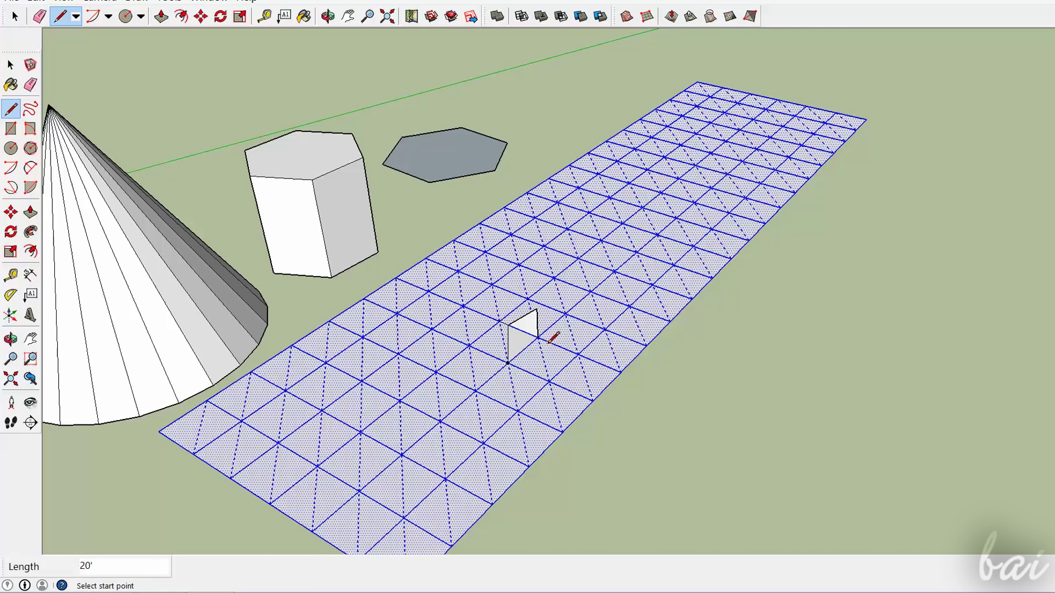
type("20'")
key("Return")
left_click(578, 355)
left_click(578, 310)
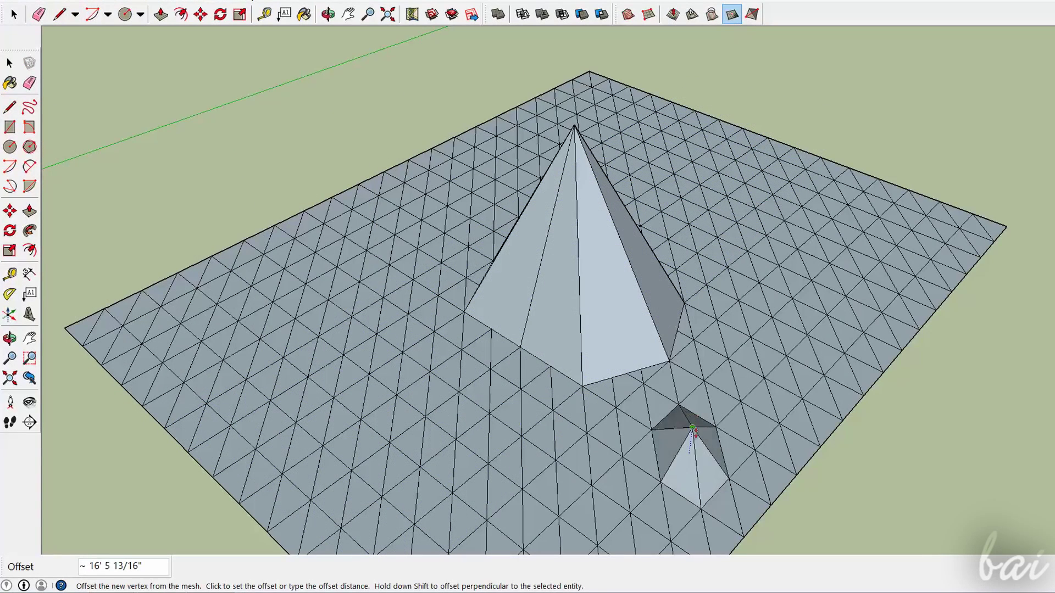
Add two raised vertices to the triangulated mesh near the large peak with Add Detail
left_click(692, 442)
left_click(797, 388)
left_click(797, 343)
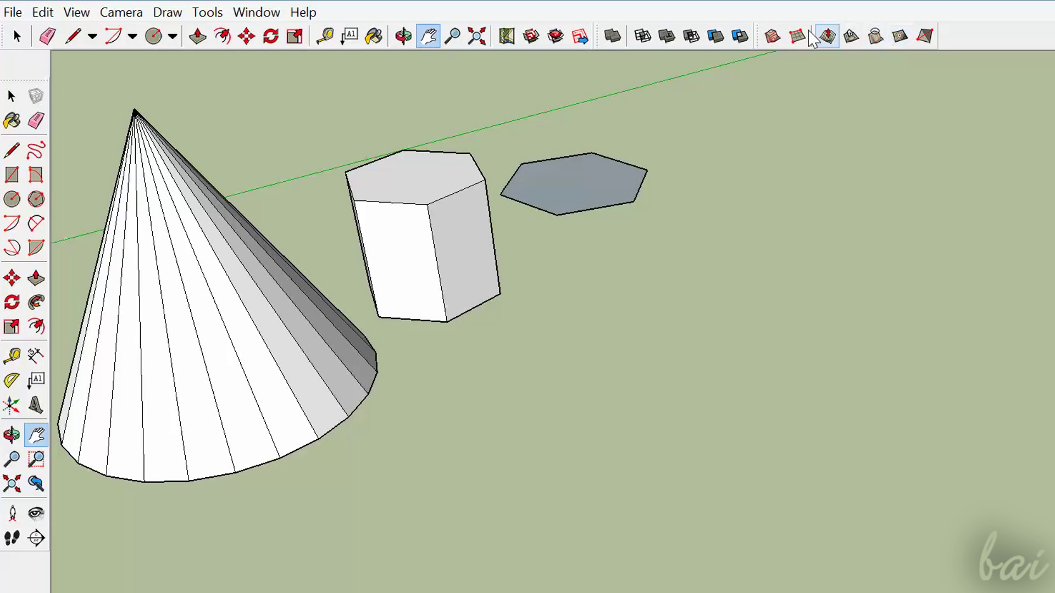
Try starting a From Scratch sandbox grid in front of the cone with the grid spacing set to 1'
left_click(797, 38)
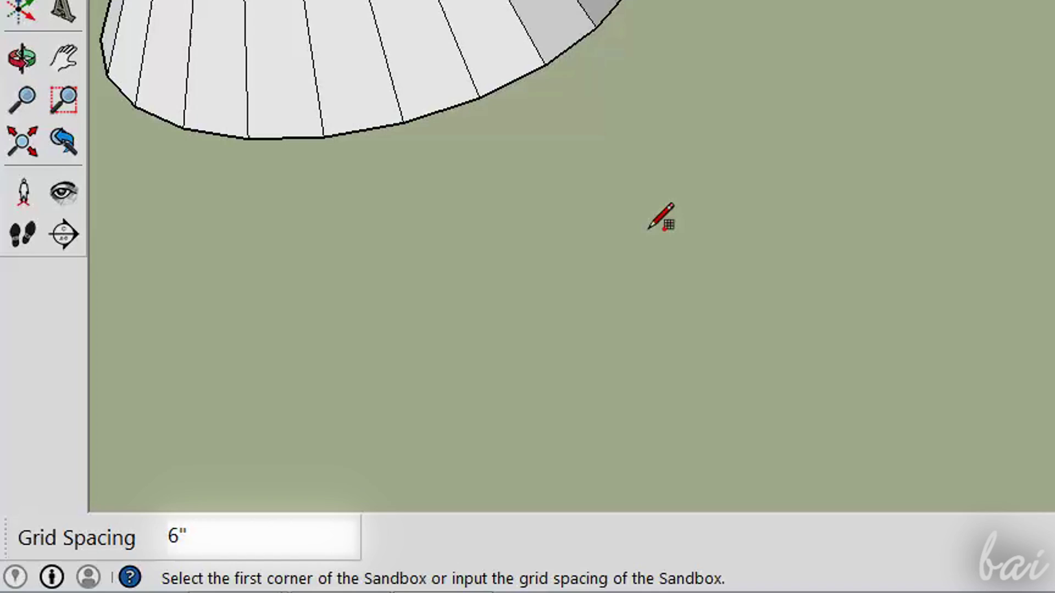
type("1")
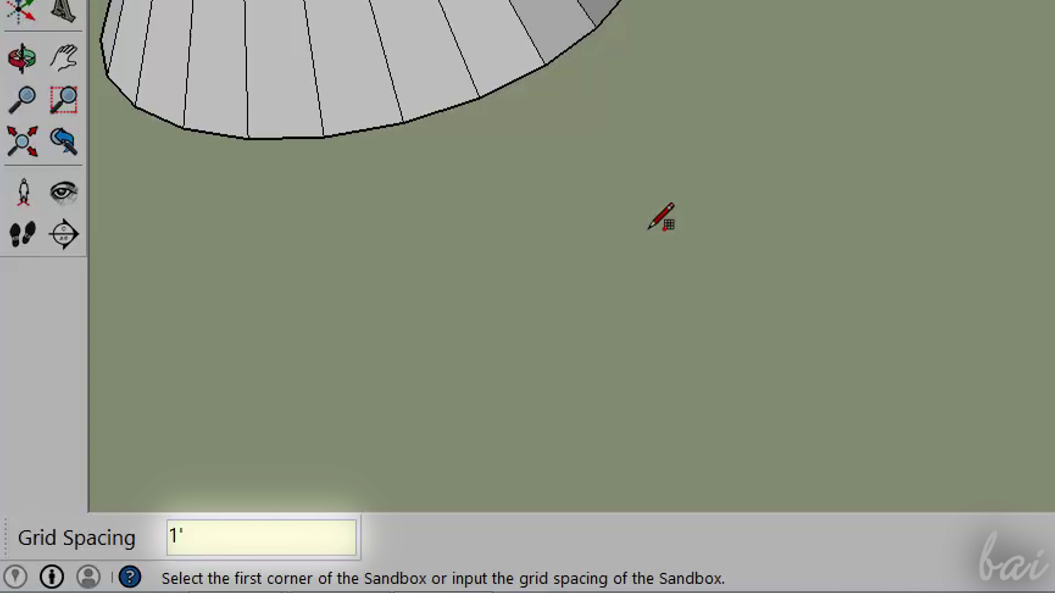
left_click(556, 204)
key("Escape")
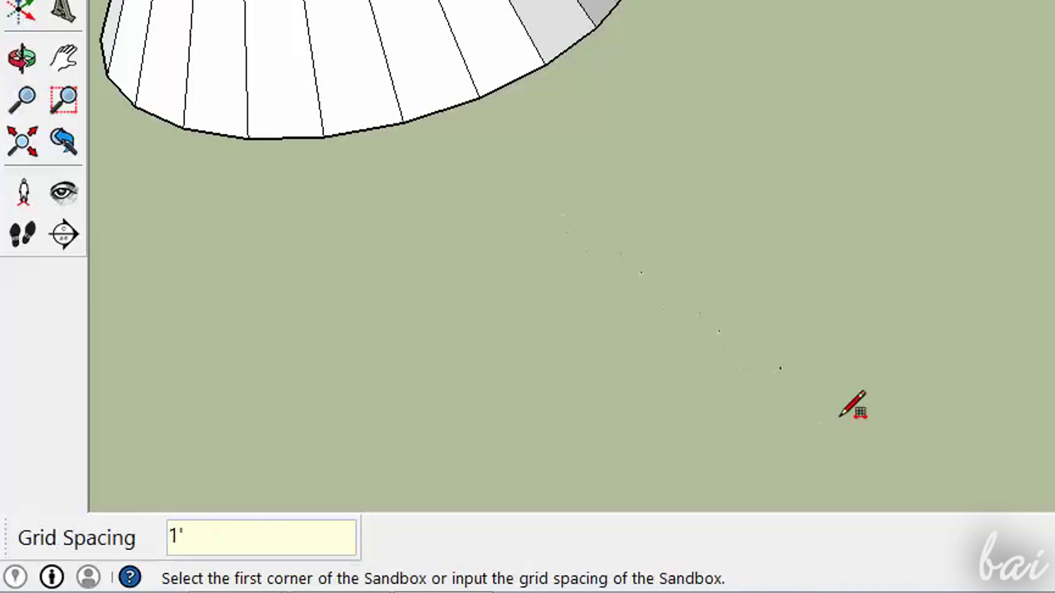
Try out the first edge of the sandbox grid with 5' and 10' grid spacing
type("5")
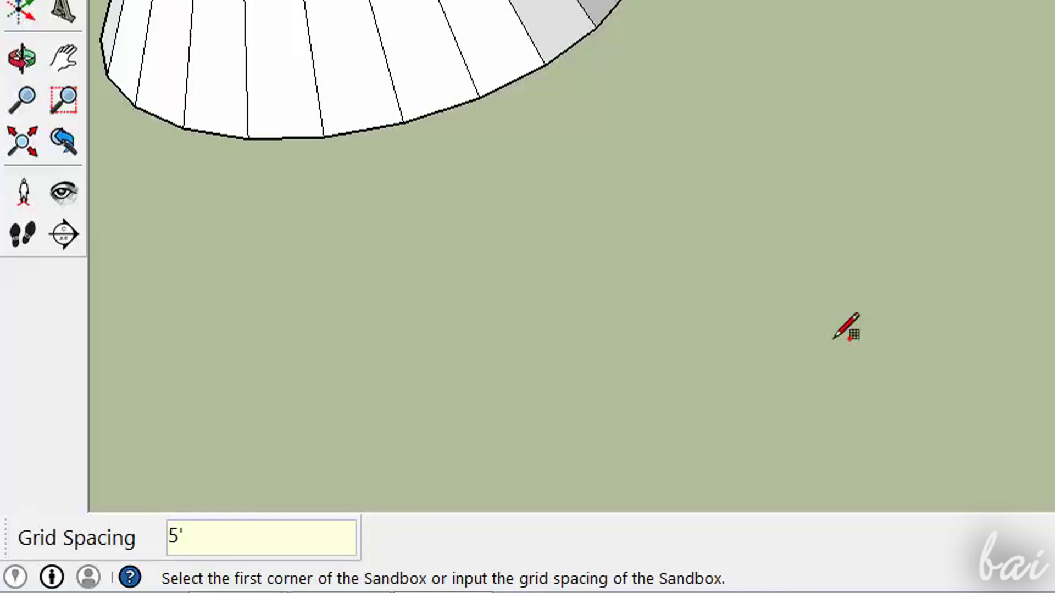
left_click(489, 184)
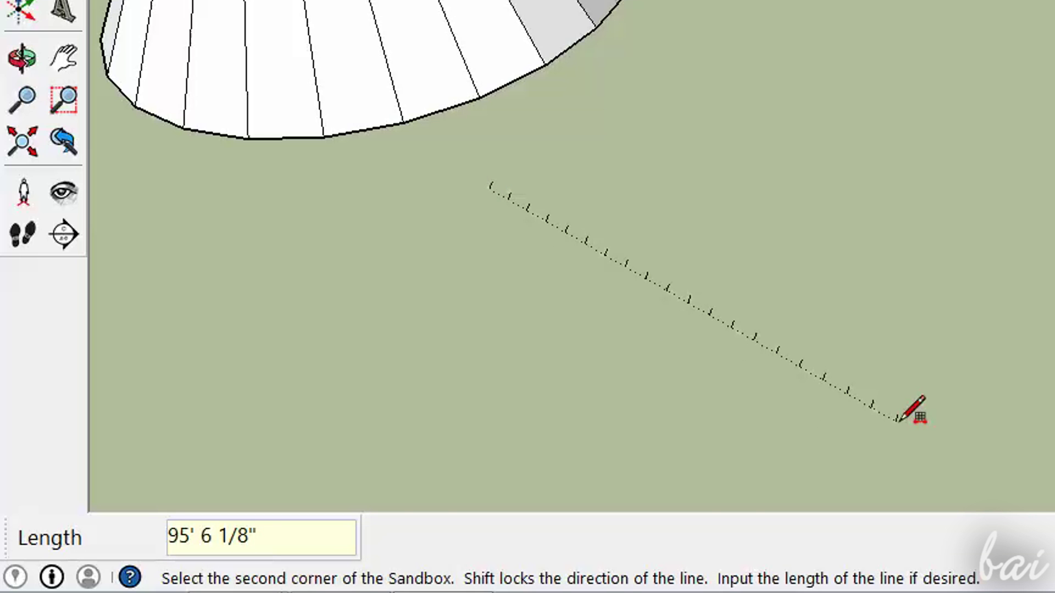
key("Escape")
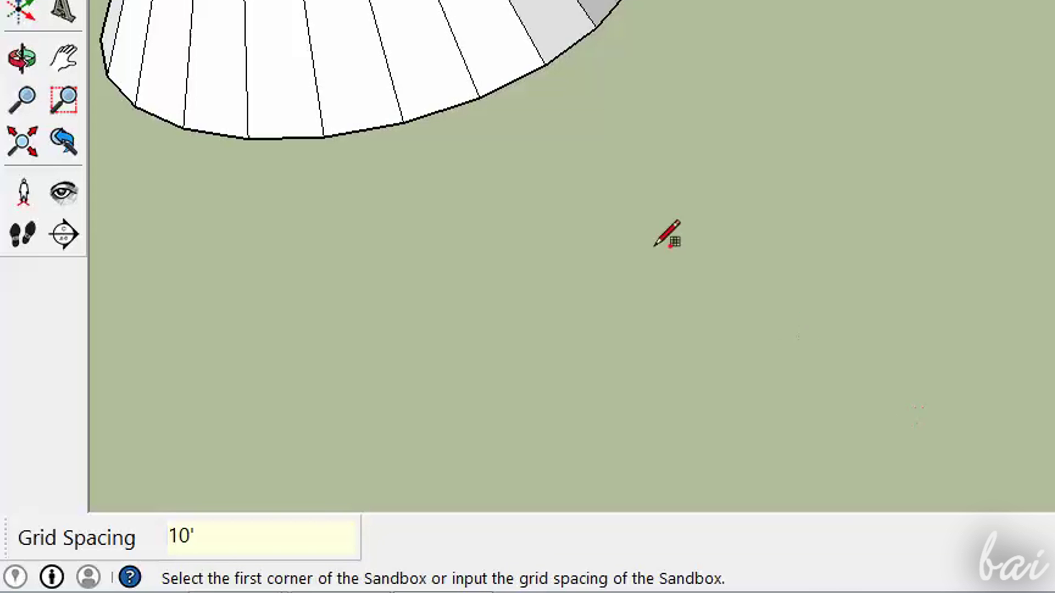
left_click(419, 171)
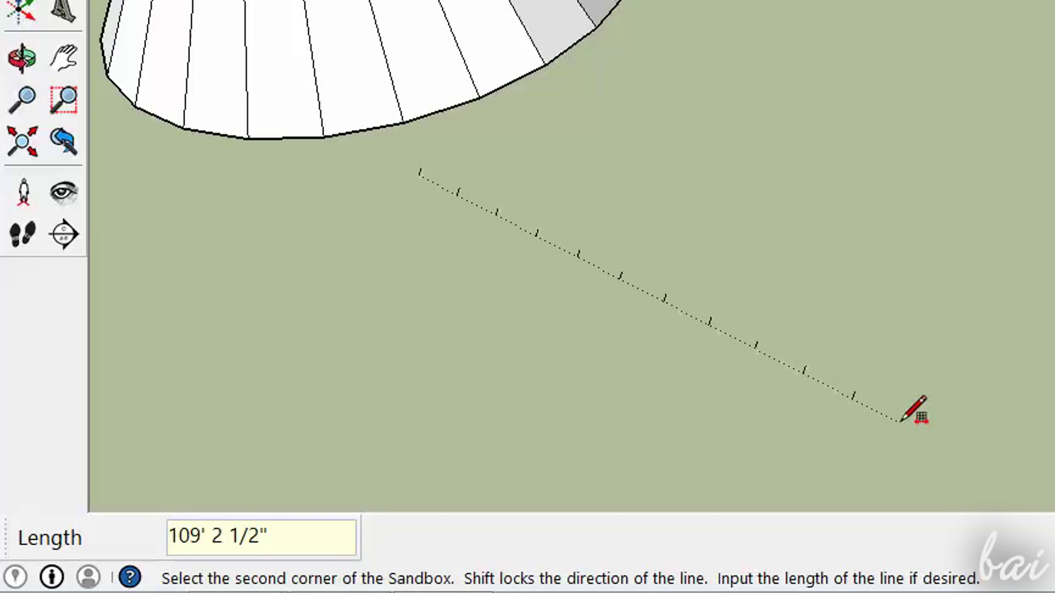
key("Escape")
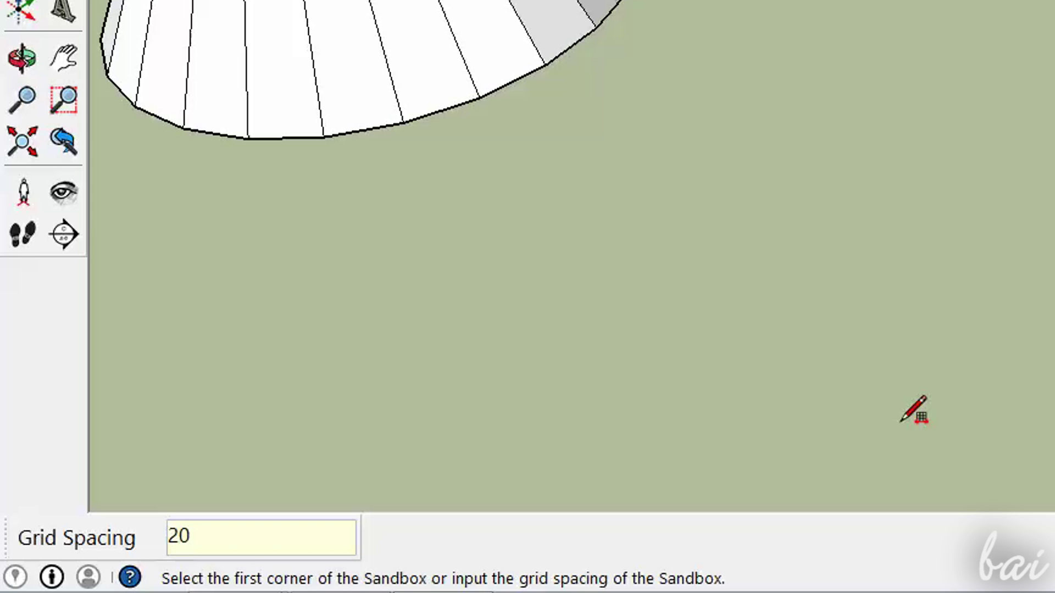
Create a long rectangular sandbox grid with 20' spacing, running from the cone's base past the flat hexagon
left_click(444, 150)
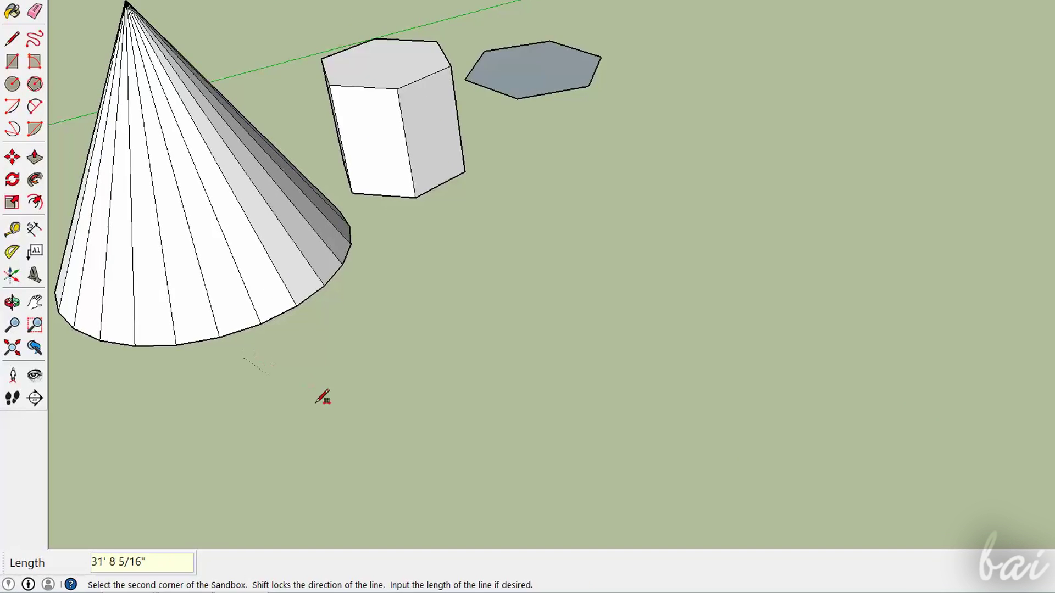
scroll(509, 476, "down", 2)
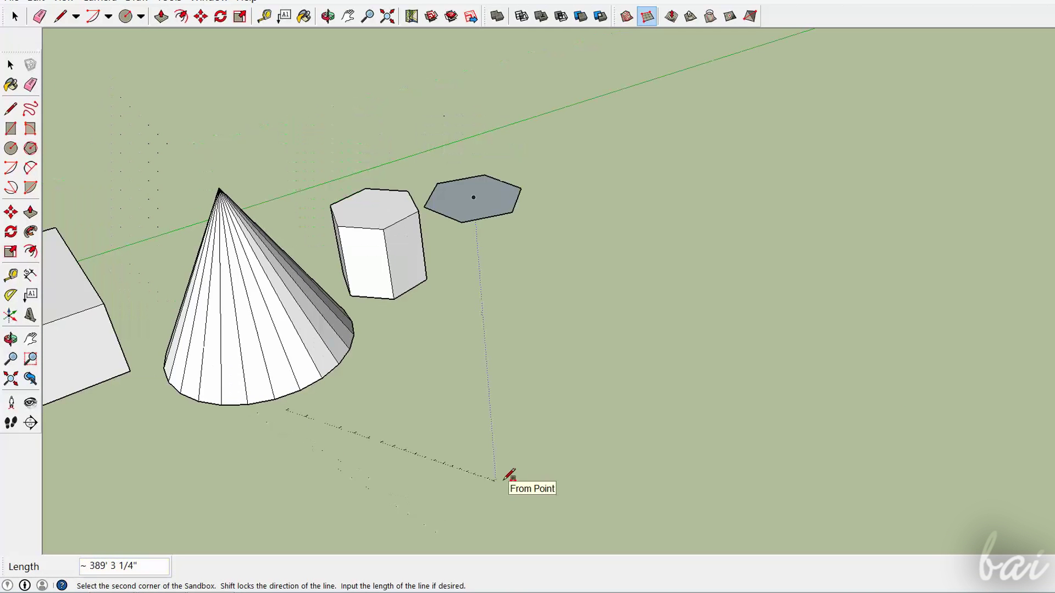
scroll(508, 535, "up", 1)
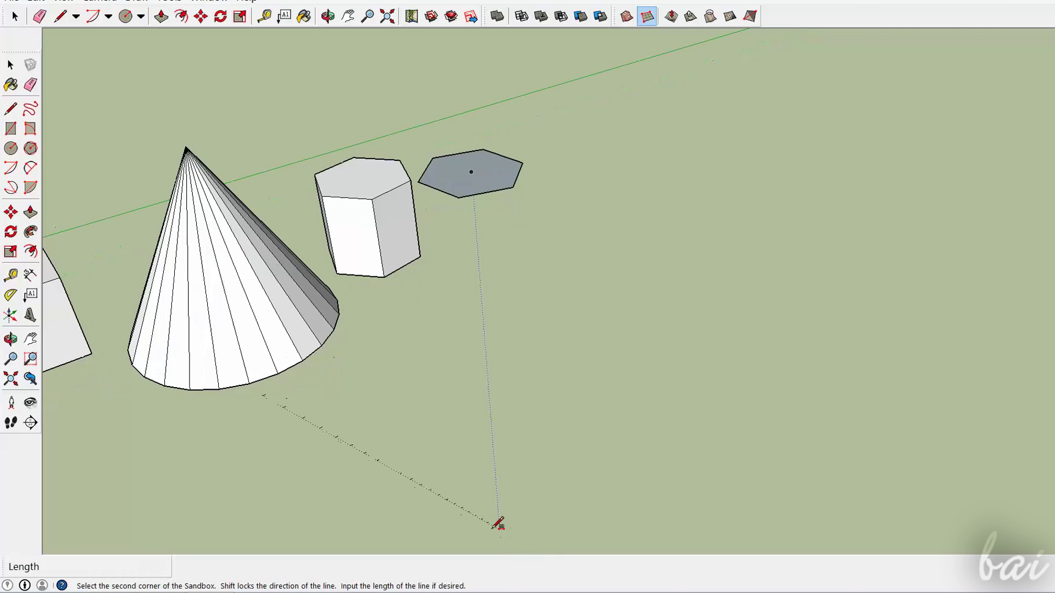
left_click(476, 517)
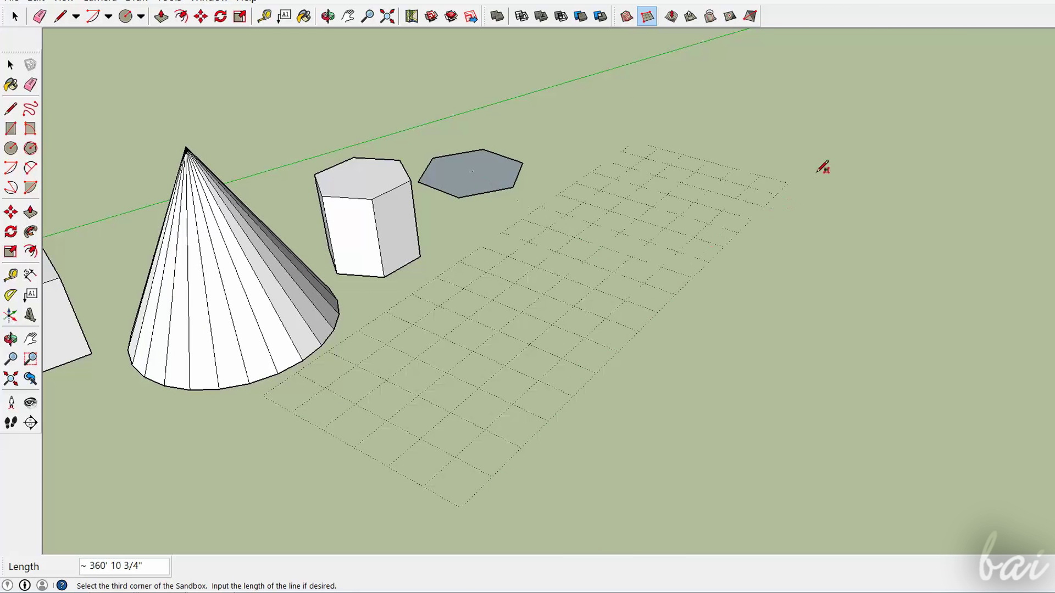
left_click(841, 130)
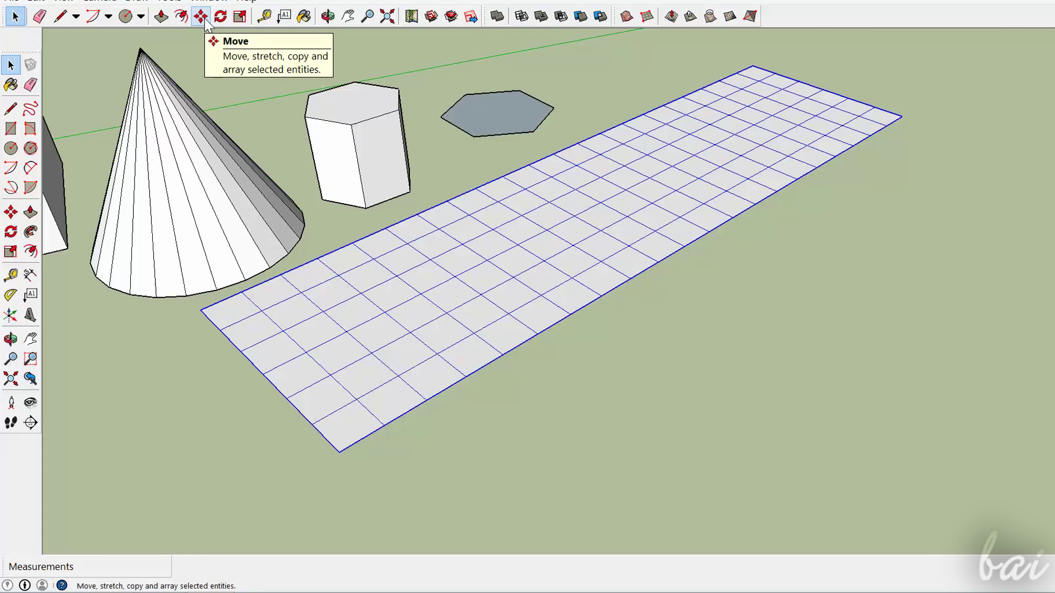
Move the selected grid group a short distance away from the cone and hexagonal prism
left_click(201, 17)
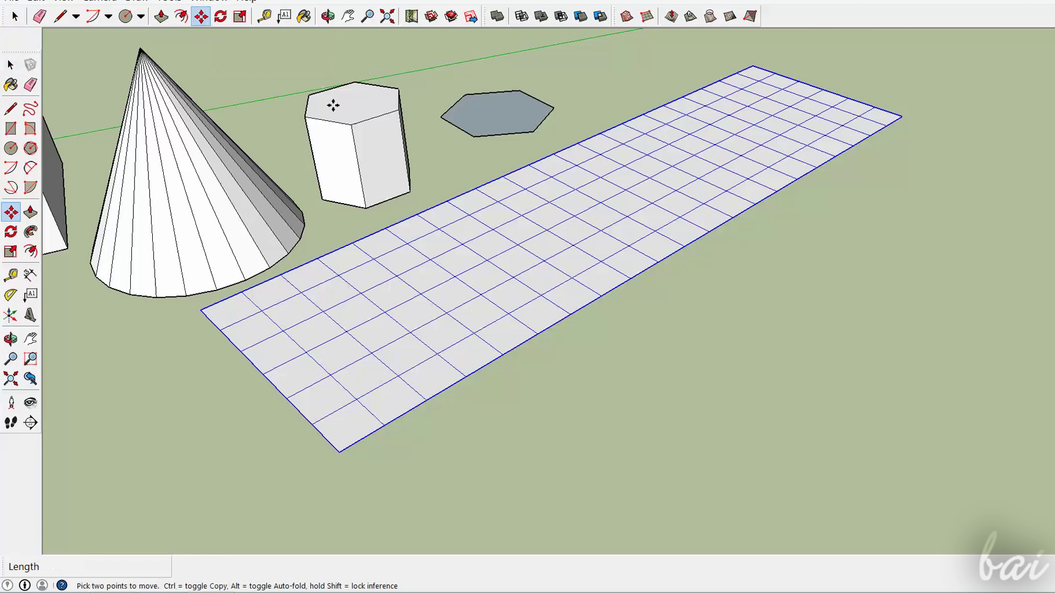
left_click_drag(544, 213, 571, 242)
Try rotating the grid group about a point near its middle and scaling it uniformly to about 0.35
left_click(220, 16)
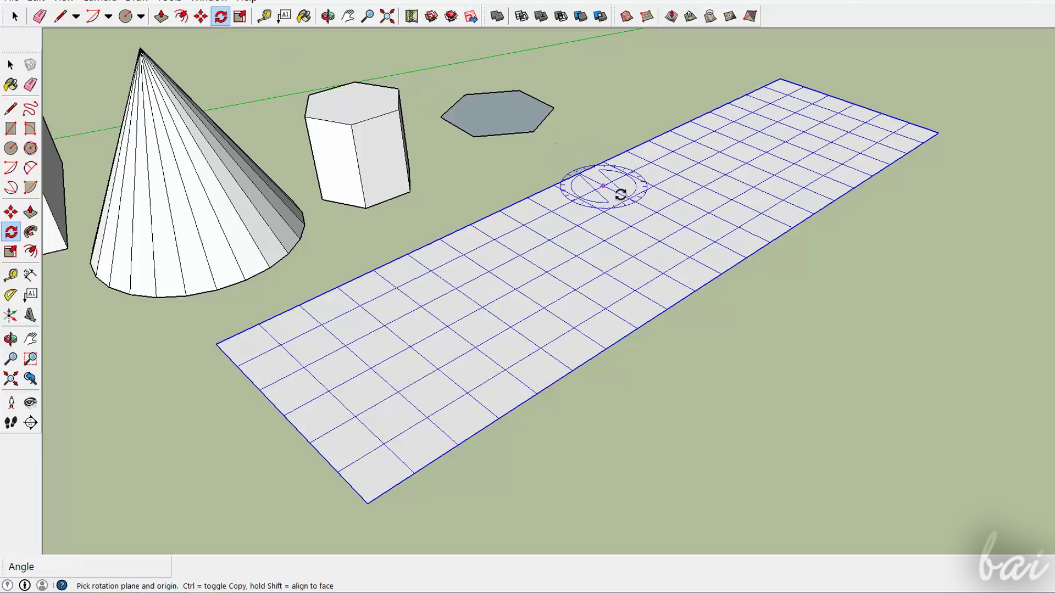
left_click(631, 225)
left_click(983, 187)
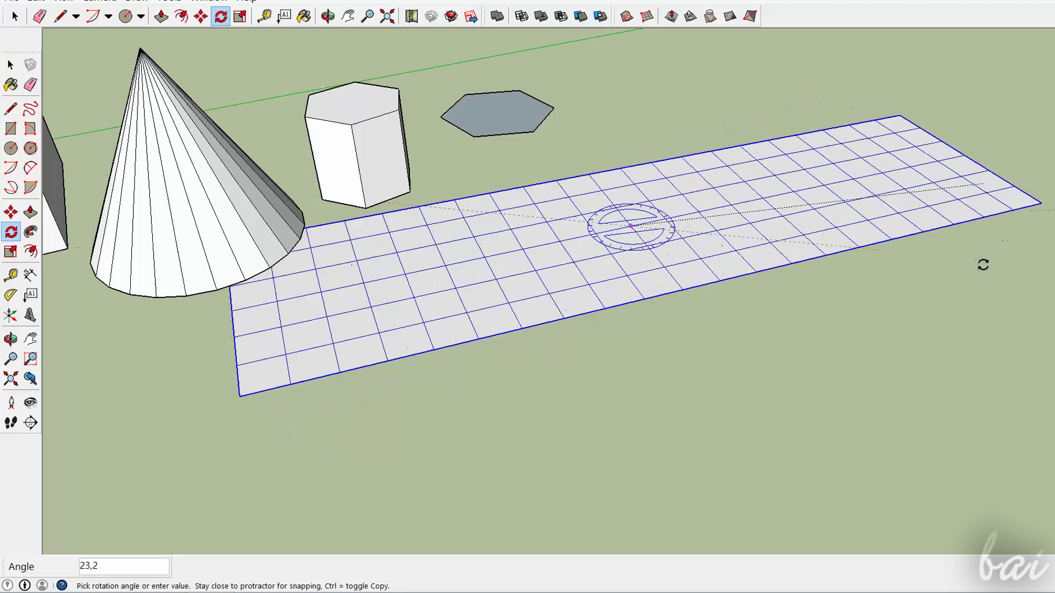
left_click(373, 281)
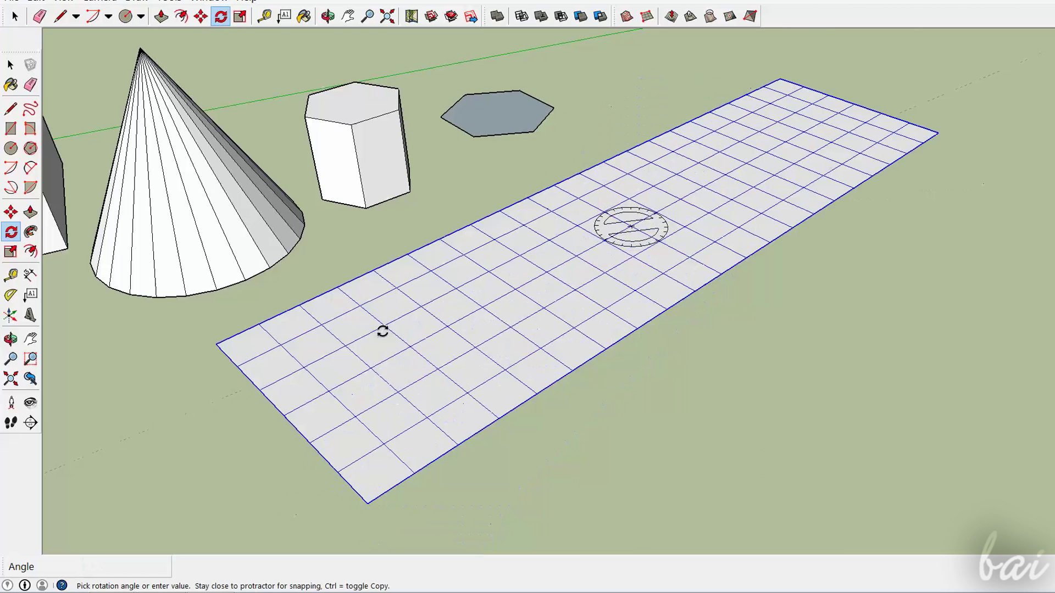
left_click(240, 16)
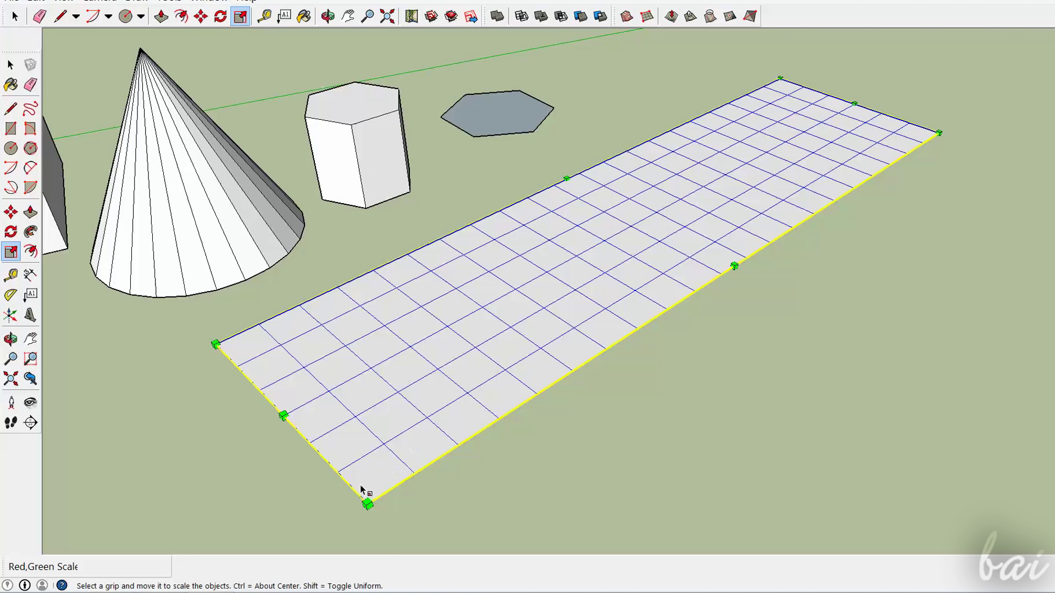
left_click_drag(368, 504, 732, 201)
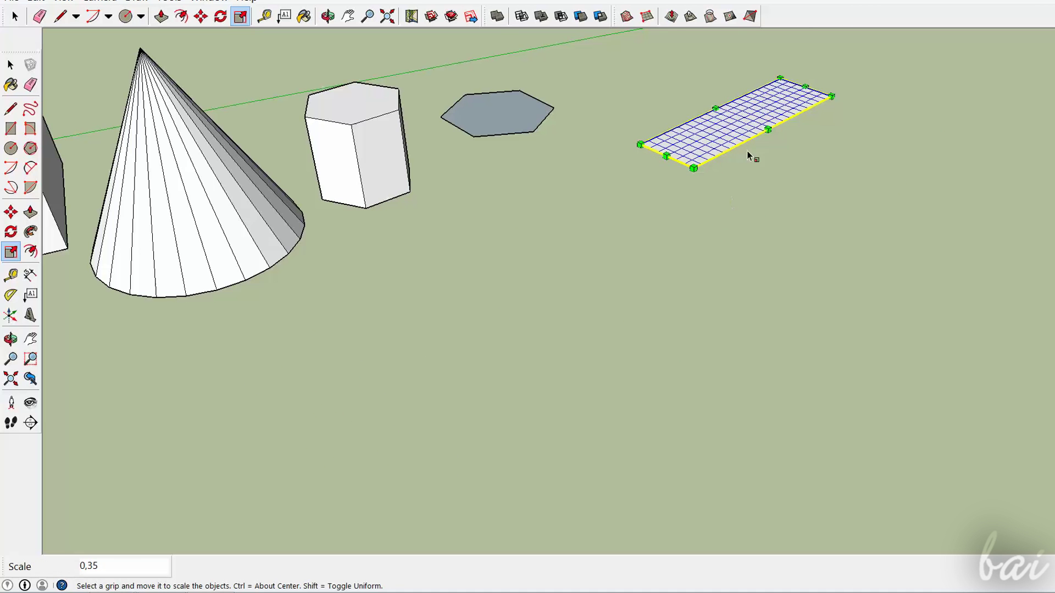
Draw vertical lines standing on neighbouring intersections of the grid
scroll(741, 156, "up", 5)
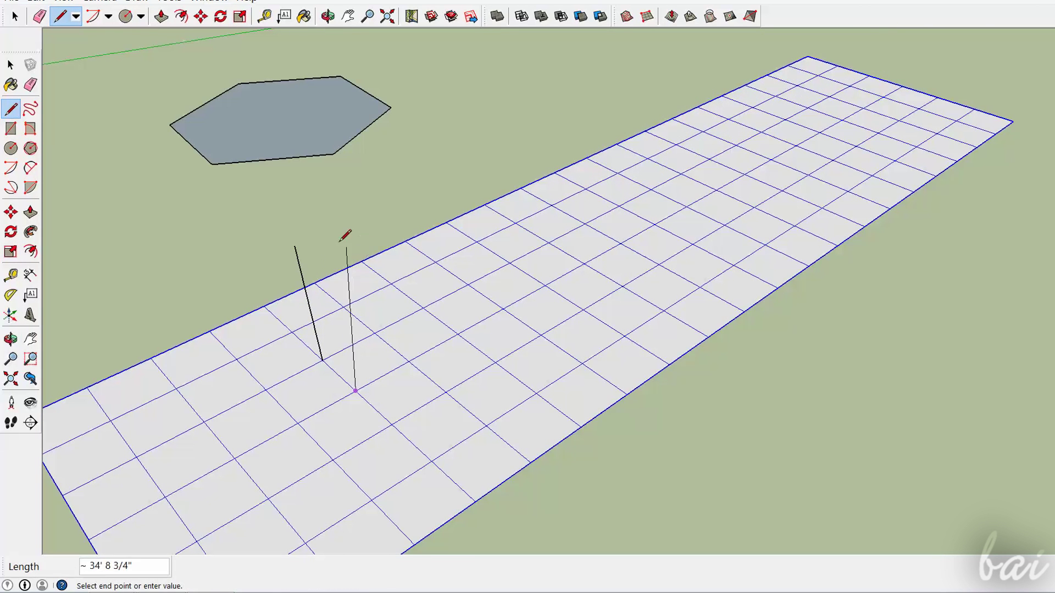
left_click(322, 233)
left_click(409, 361)
left_click(386, 223)
Connect the ends of the vertical lines to close a narrow upright solid with a sloped top on the grid
middle_click_drag(354, 215, 471, 416)
left_click(444, 311)
left_click(476, 270)
left_click(541, 262)
left_click(512, 286)
left_click(545, 398)
left_click(328, 16)
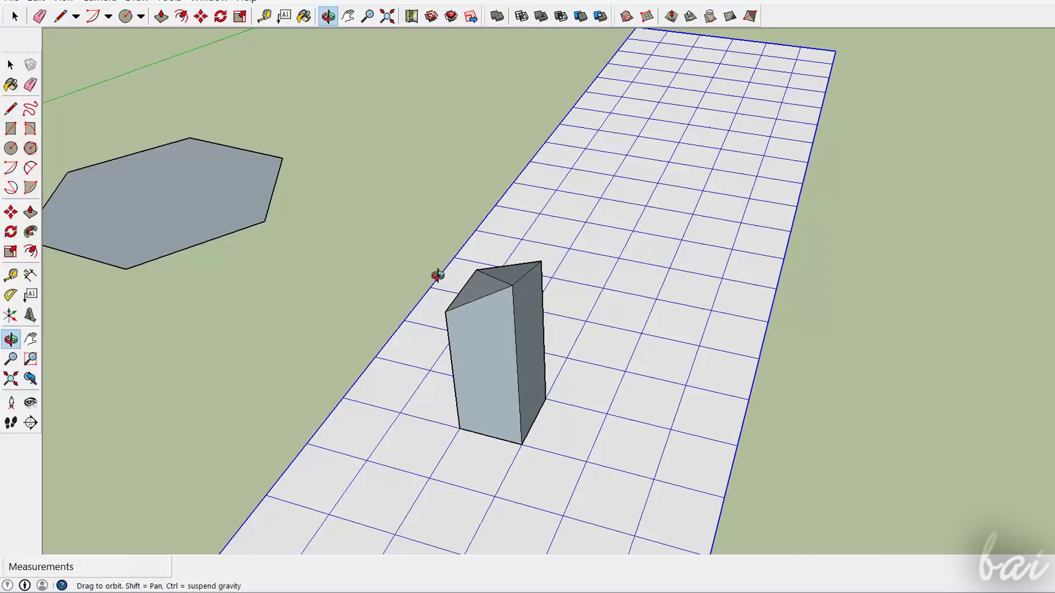
left_click_drag(436, 275, 920, 179)
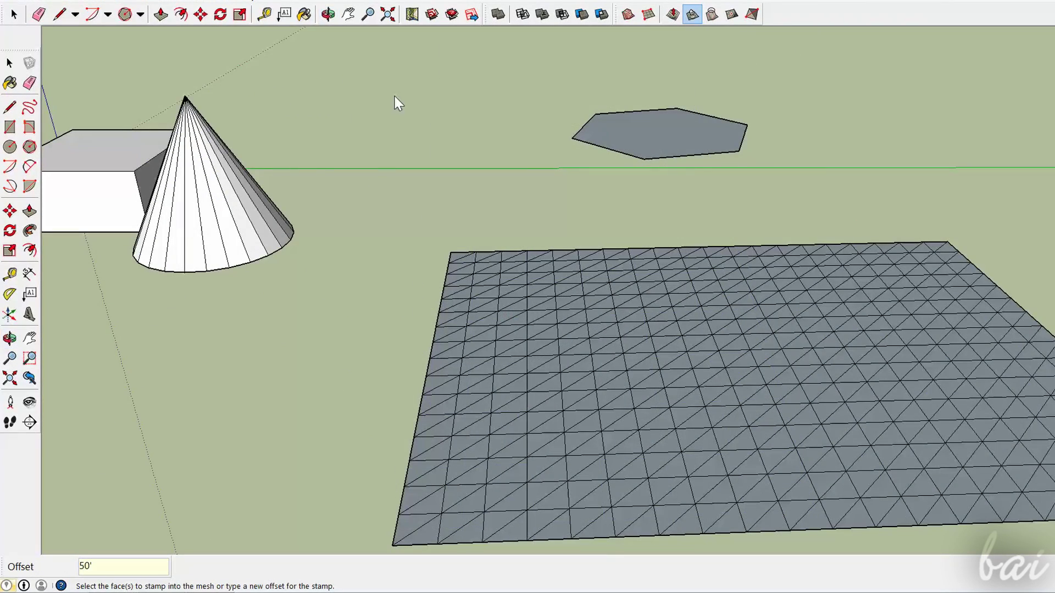
Stamp the flat hexagonal face into the triangulated mesh with a 50' offset and set the elevation of the stamped platform
left_click(662, 133)
left_click(666, 138)
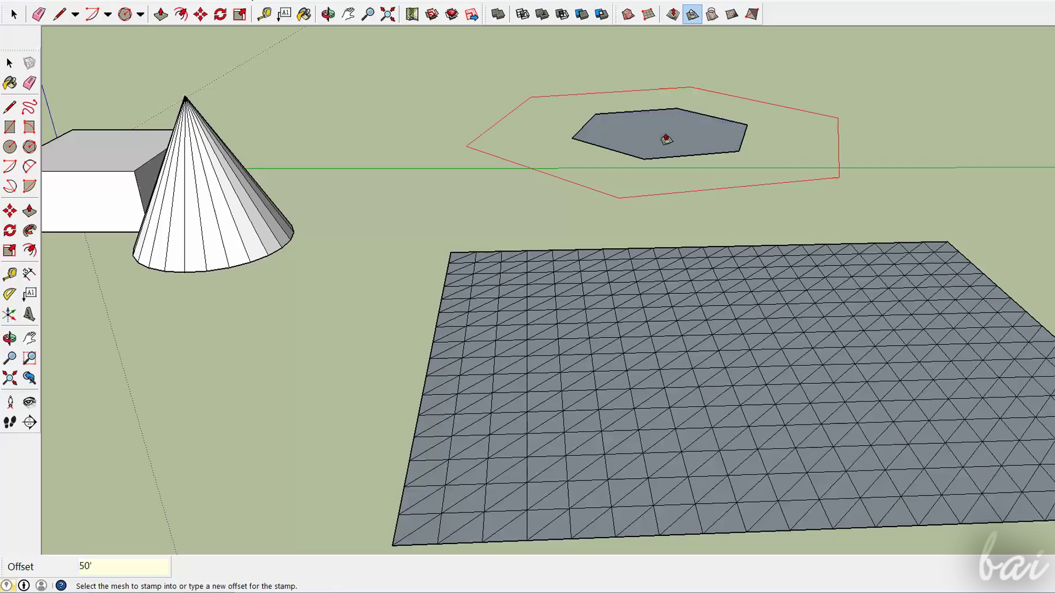
left_click(666, 360)
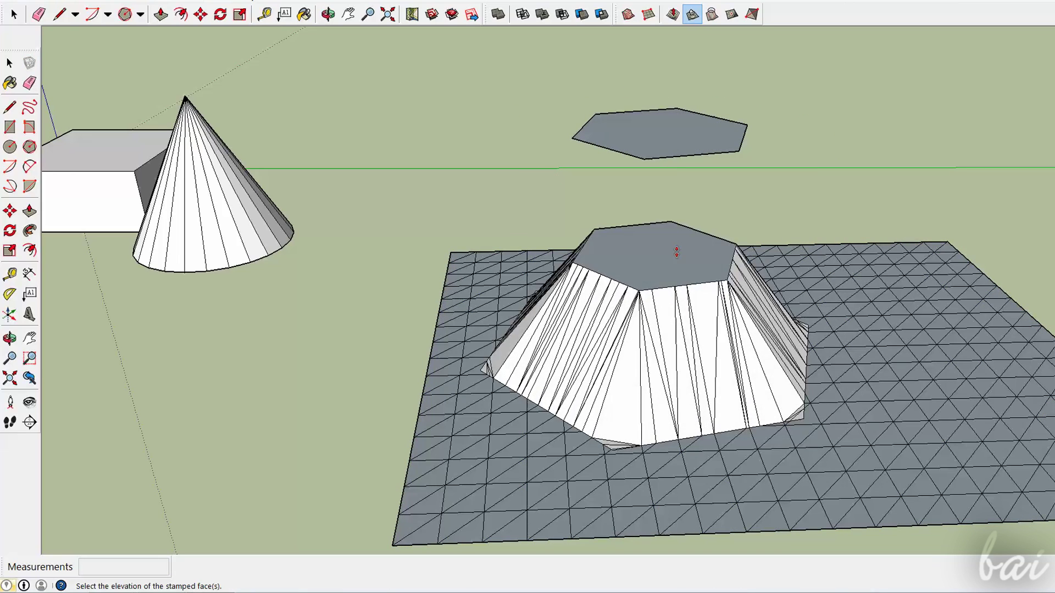
middle_click_drag(677, 109, 679, 355)
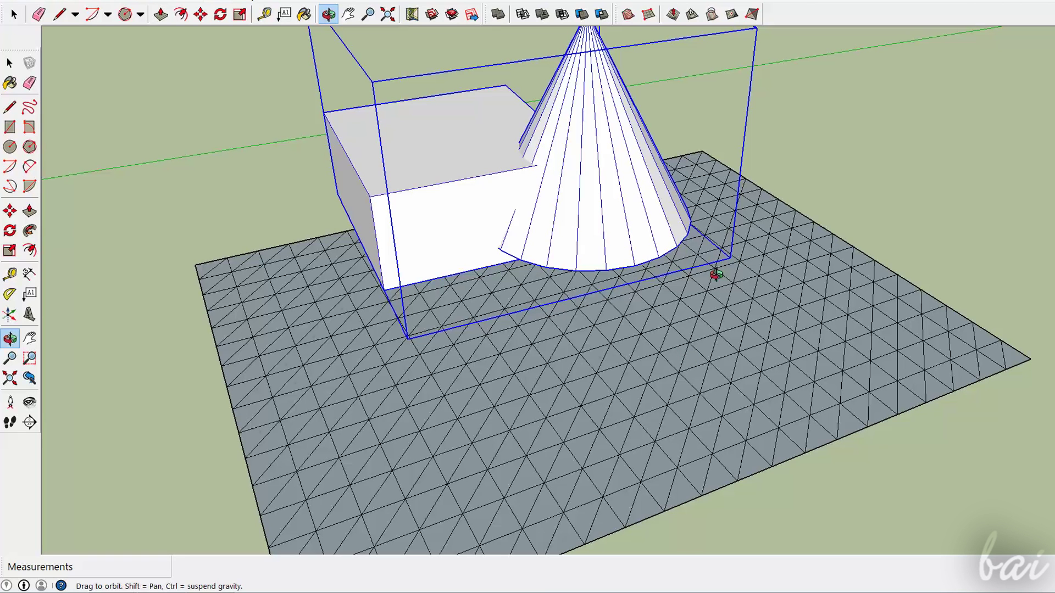
Stamp the combined box and cone object into the triangulated mesh with a 50' offset
left_click(9, 63)
left_click(229, 147)
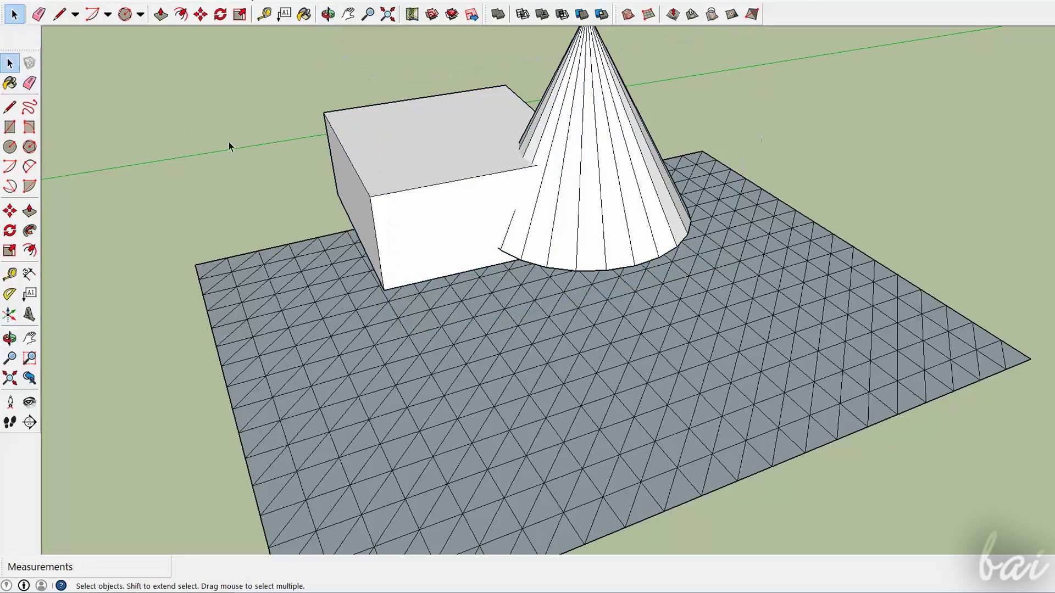
left_click(689, 21)
left_click(556, 136)
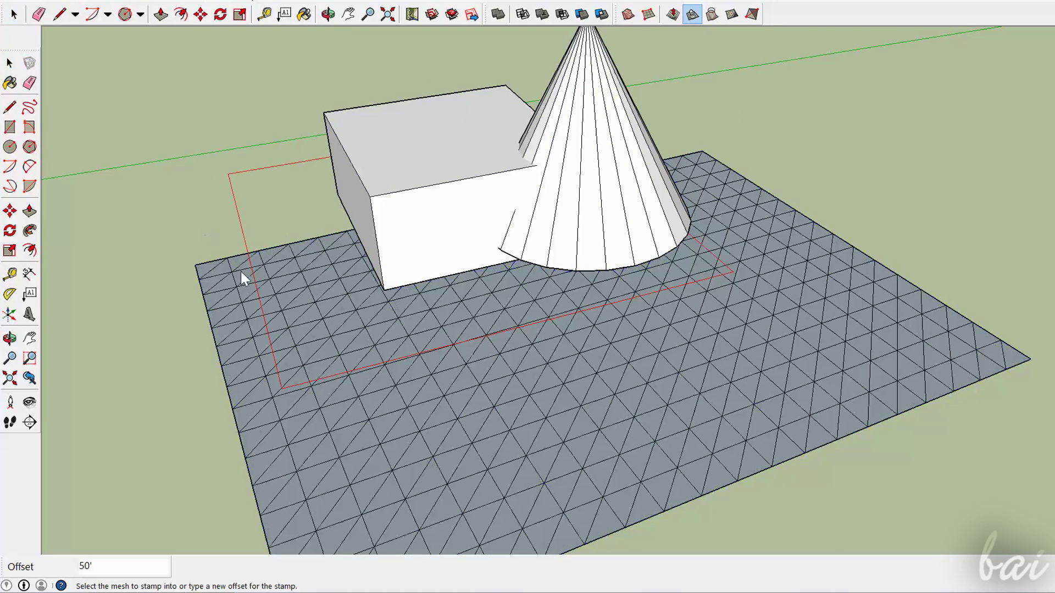
left_click(545, 464)
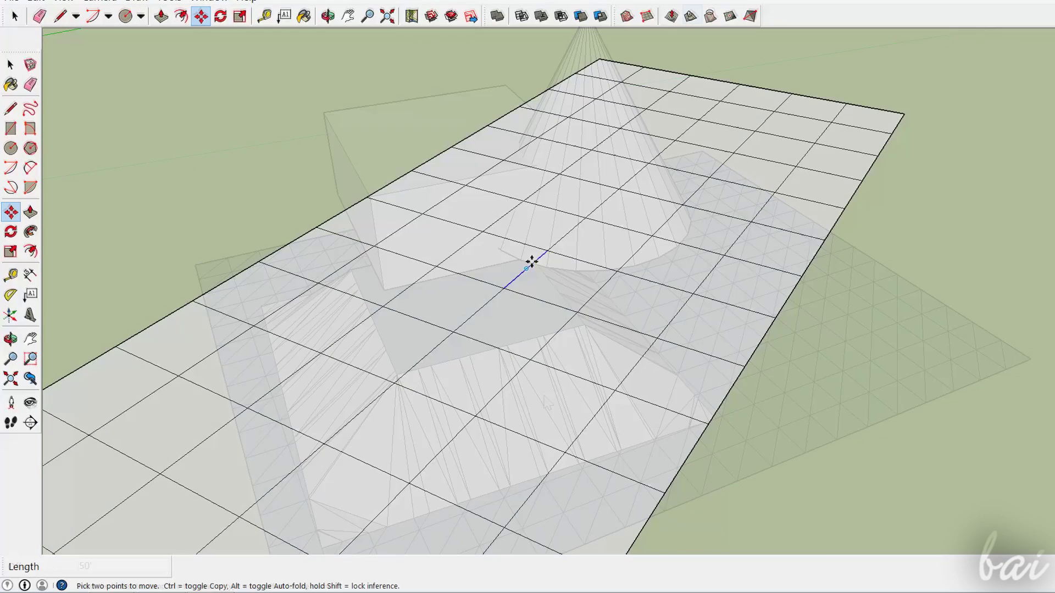
Raise an edge near the grid's middle into a ridge and a nearby vertex about 10' into a peak
left_click(526, 269)
left_click(523, 219)
left_click(659, 338)
left_click(645, 301)
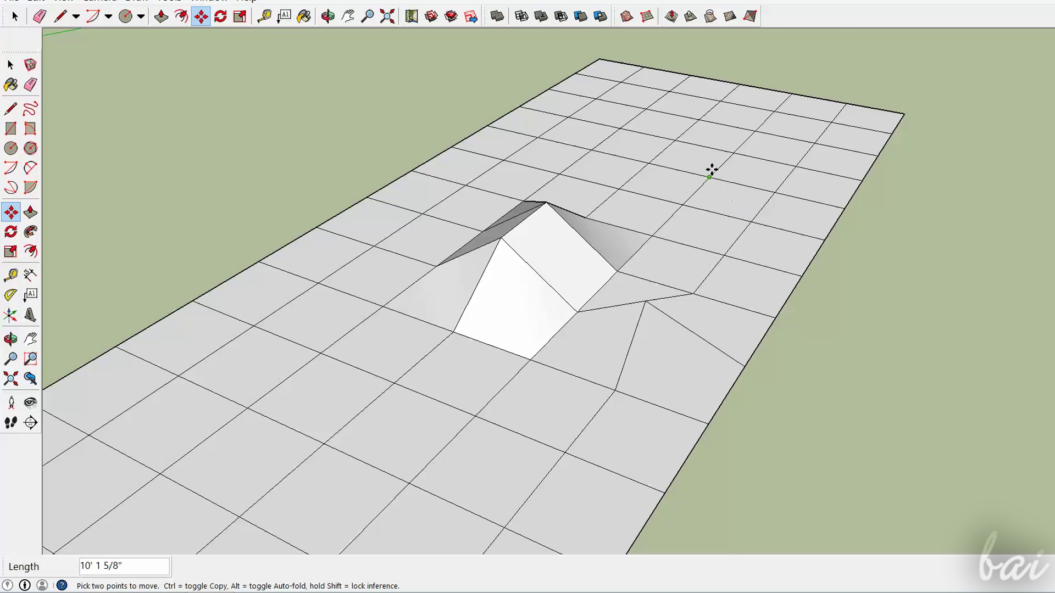
Raise an edge near the grid's far end by about 16' and a single face at its near end by about 12'
left_click(700, 162)
left_click(691, 132)
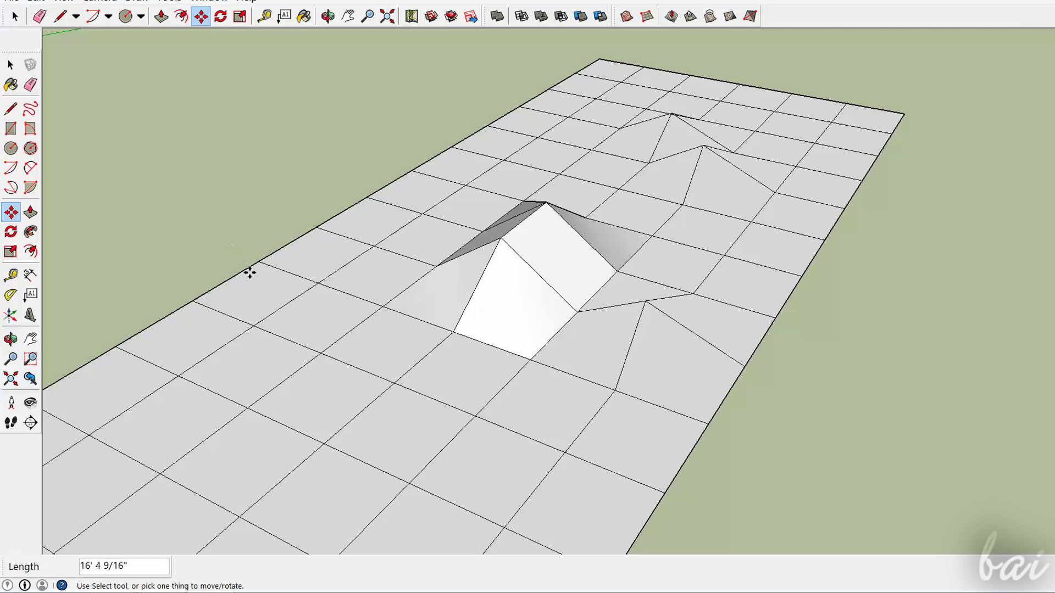
left_click(238, 360)
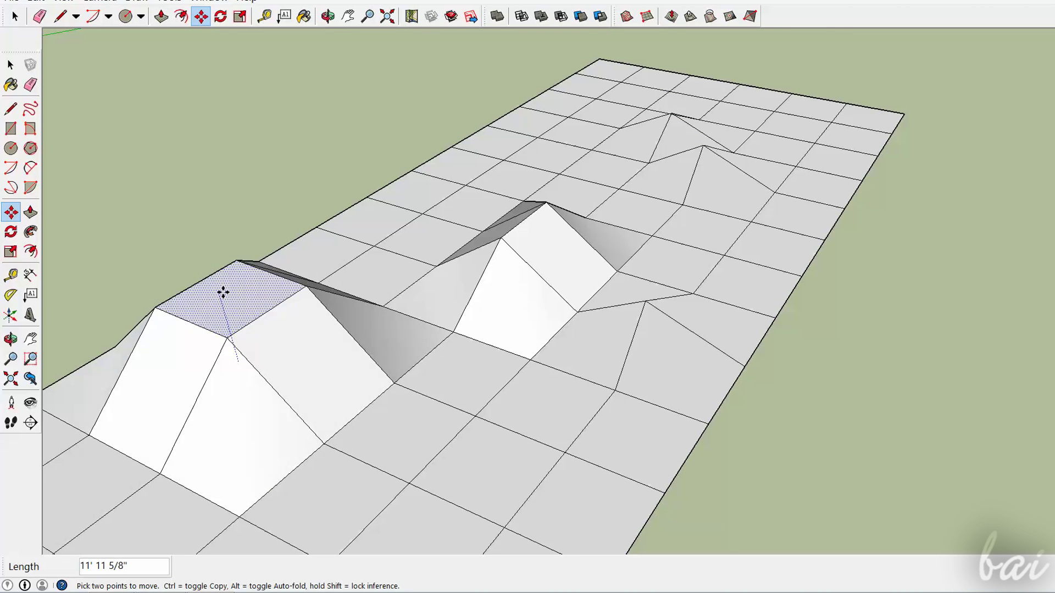
left_click(226, 293)
Explode the flat grid group into editable geometry and activate the Move tool
left_click(537, 149)
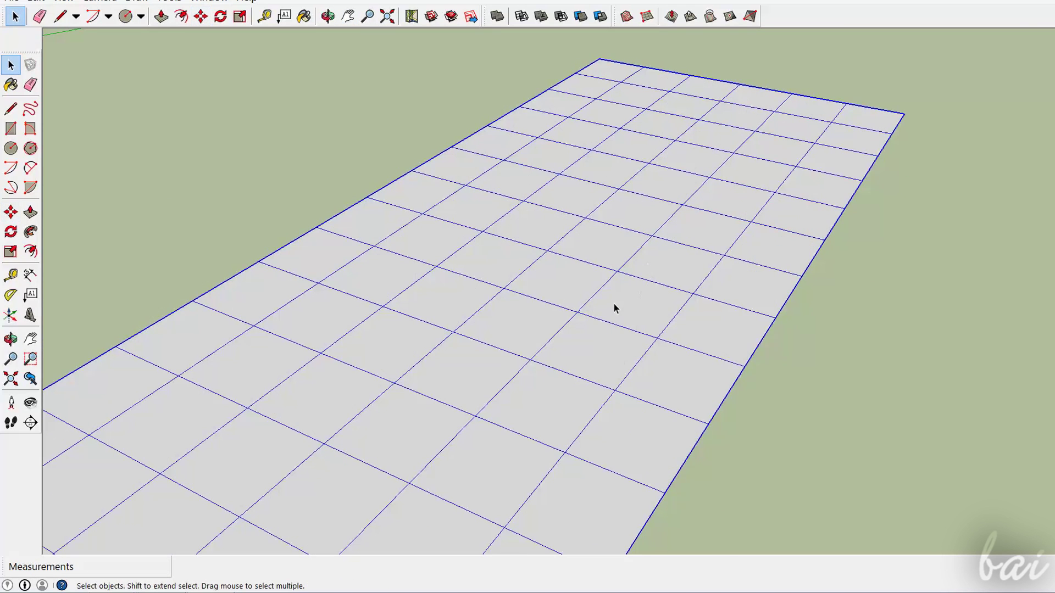
right_click(614, 304)
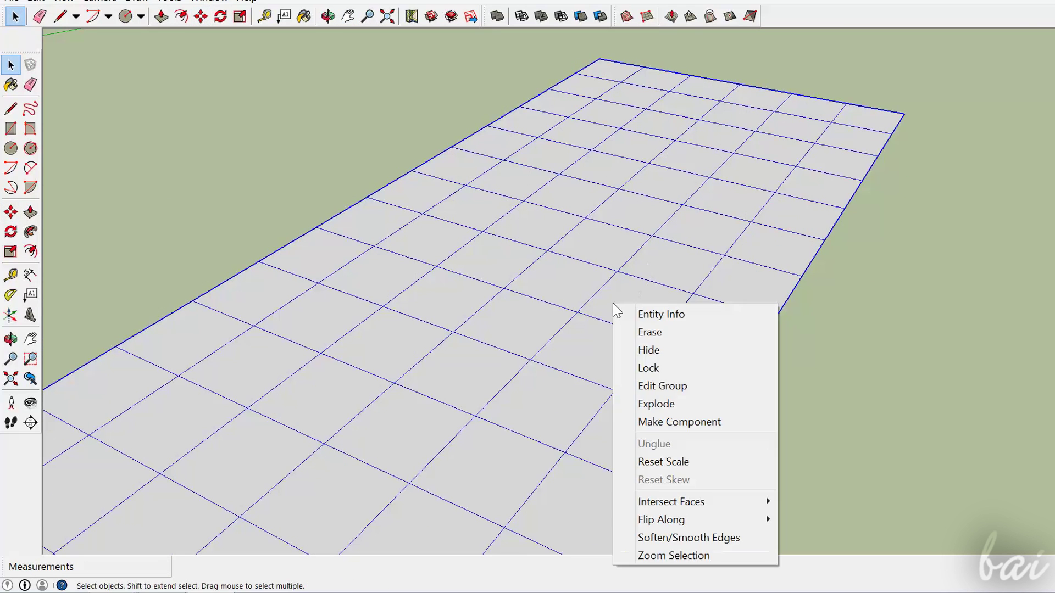
left_click(655, 404)
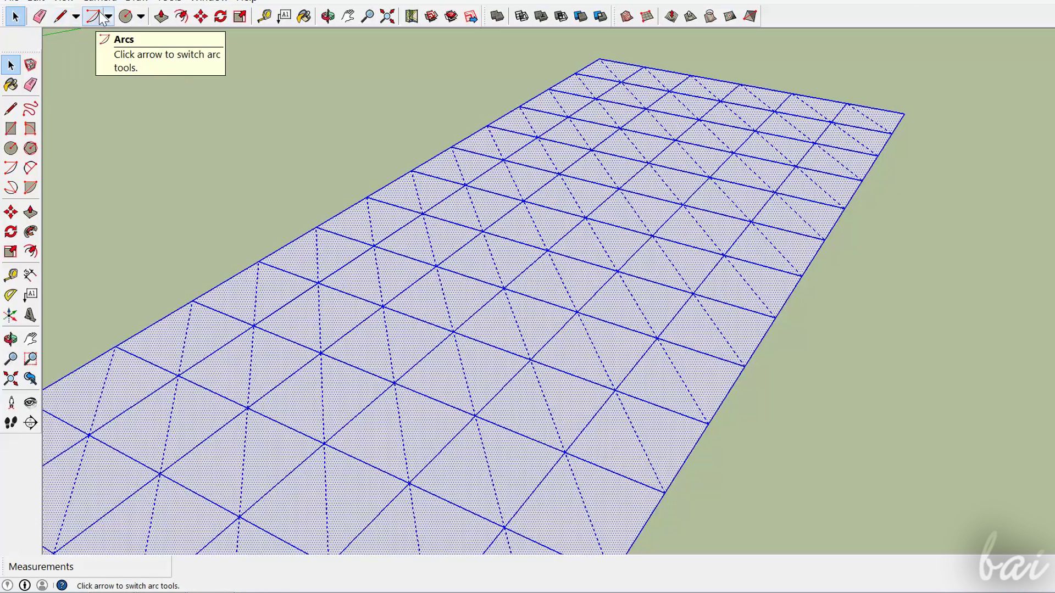
left_click(200, 16)
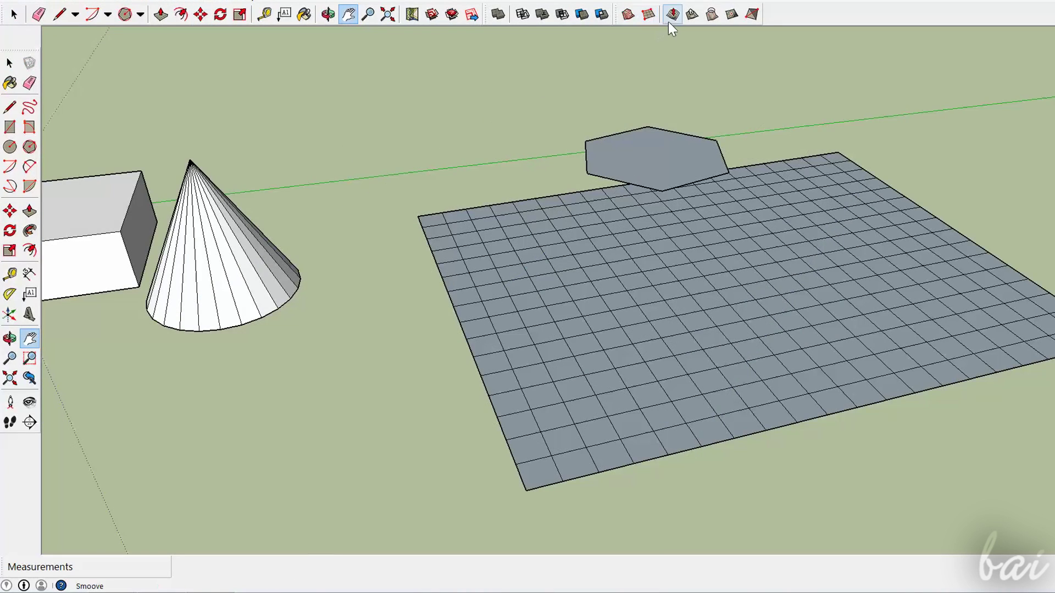
Activate the Smoove tool, try it on the hexagon's near corner, and set the smoove radius to 10'
left_click(668, 20)
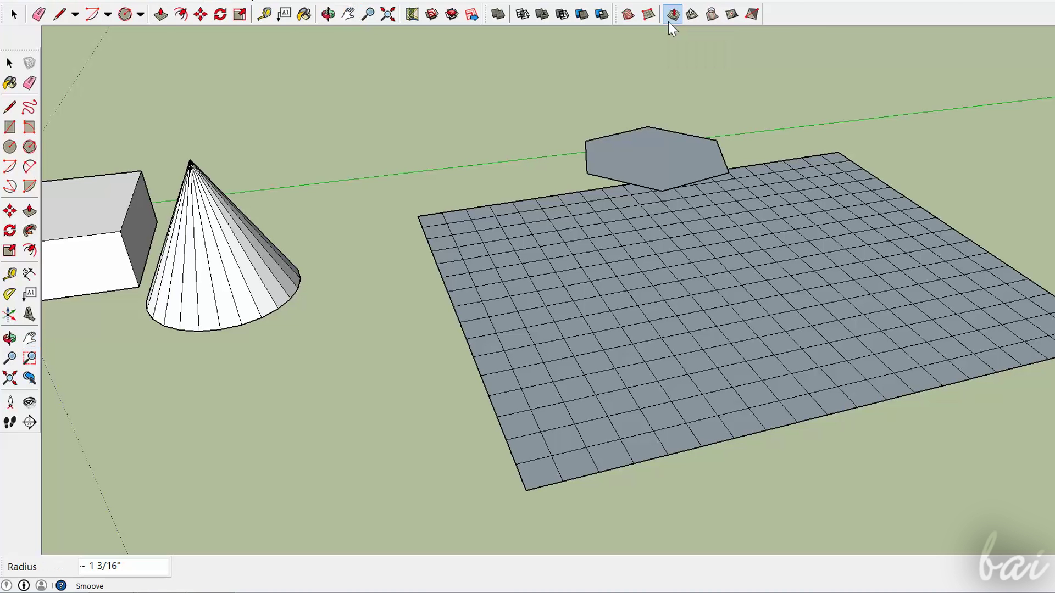
left_click(662, 191)
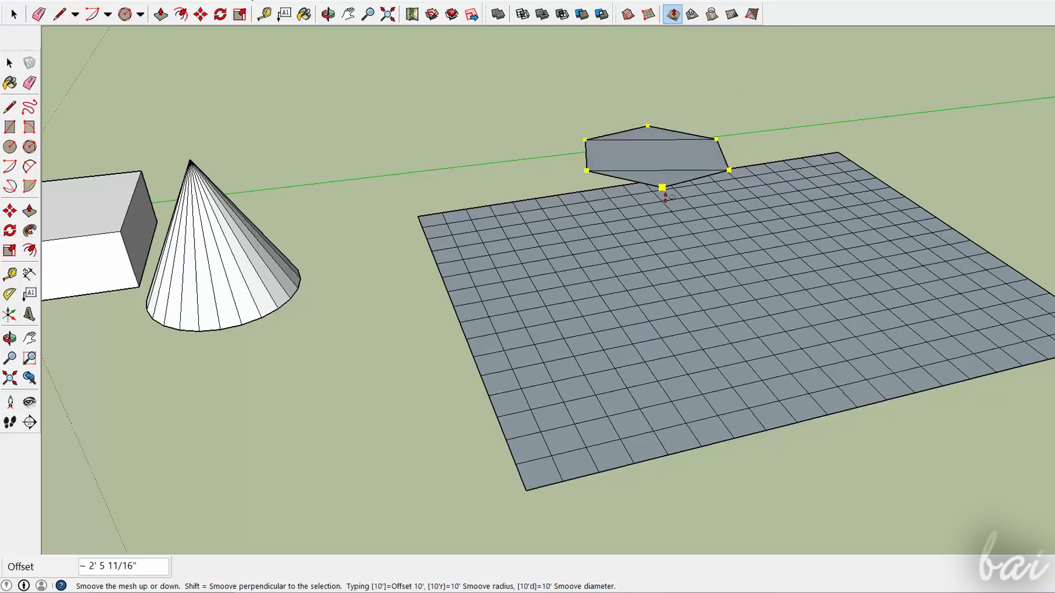
key("Escape")
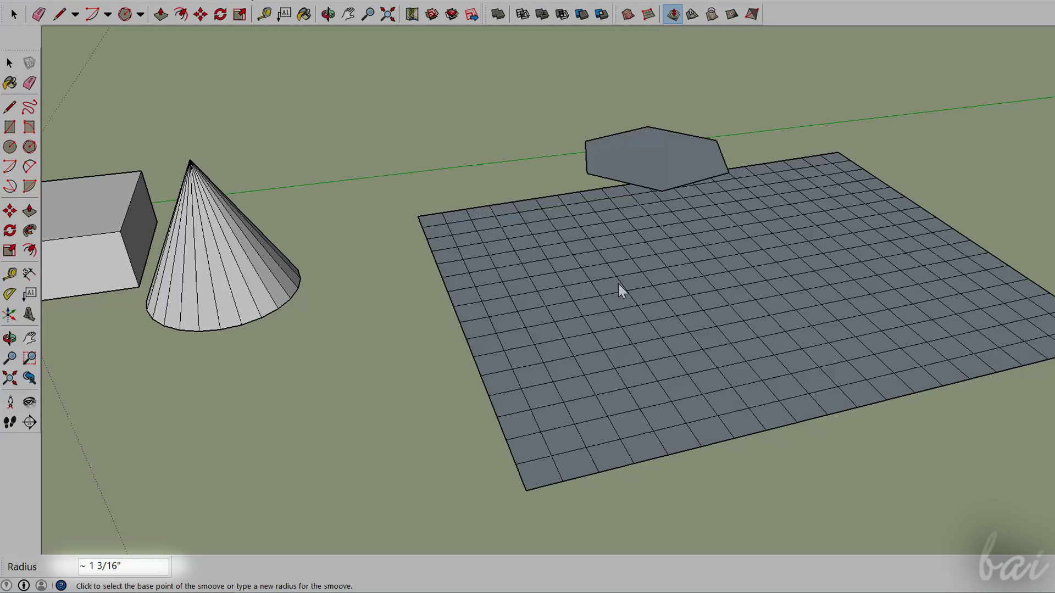
type("0'")
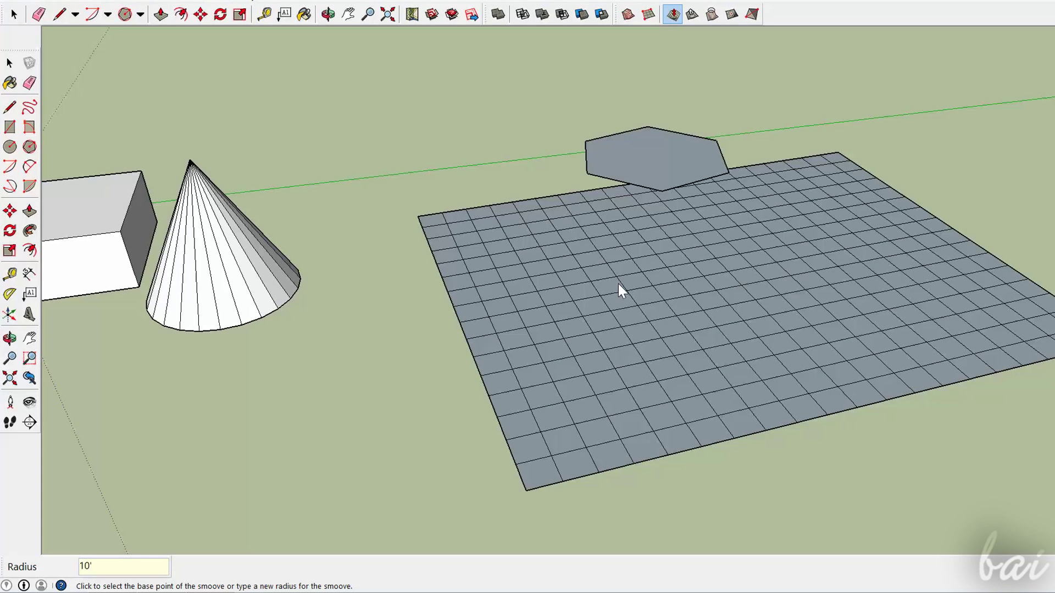
key("Escape")
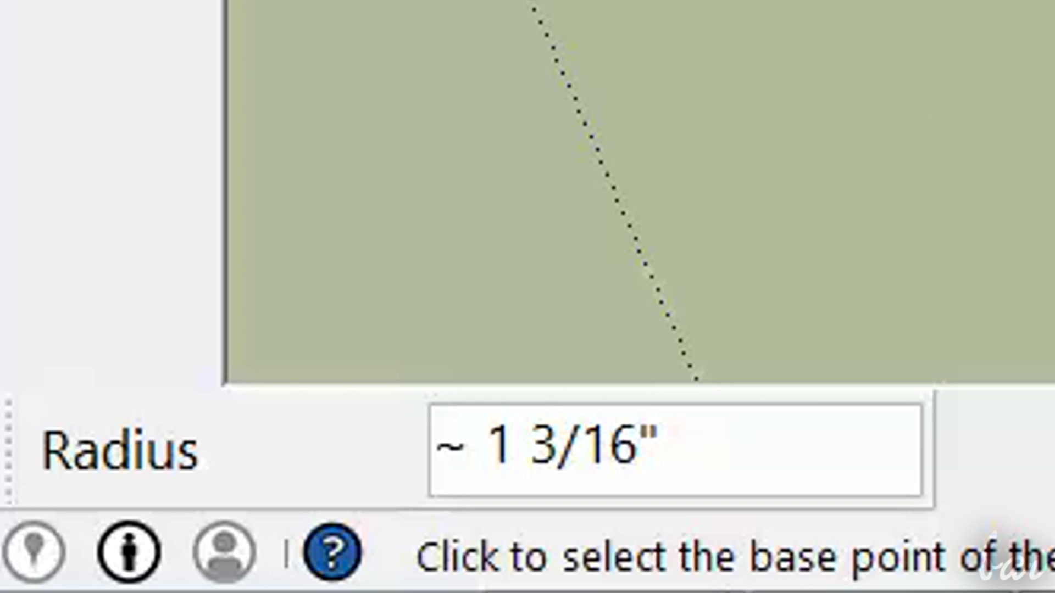
type("10'")
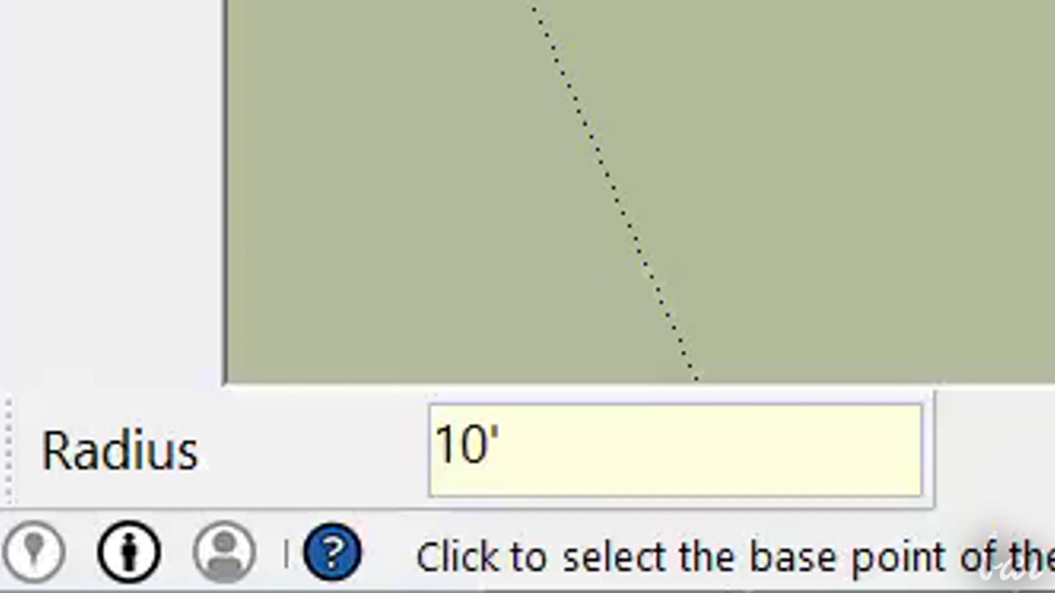
key("Return")
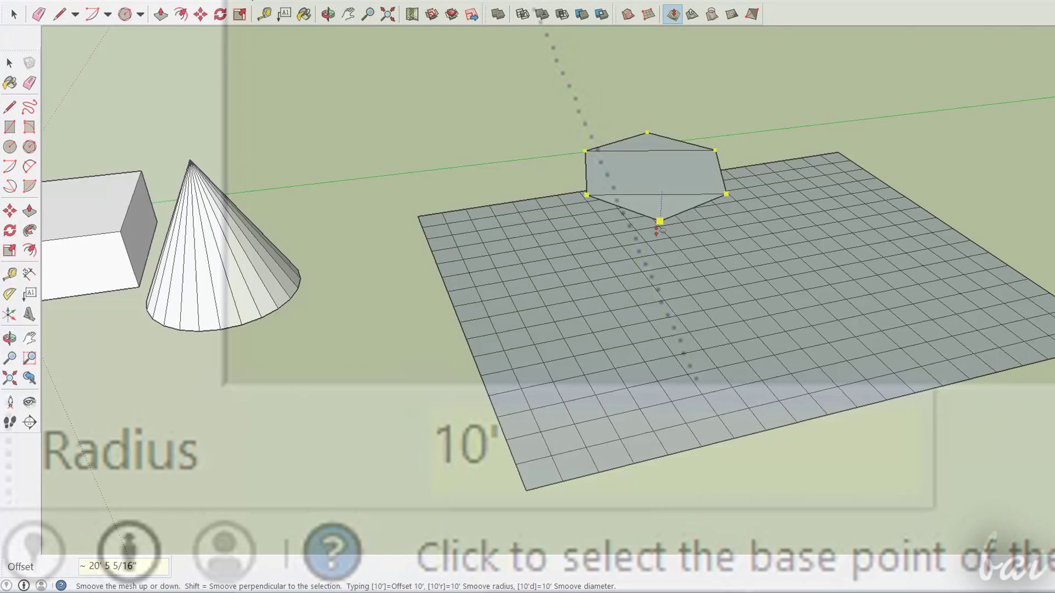
Try smooving the hexagon's near corner, and its adjacent front edge with a 150' radius
left_click(659, 222)
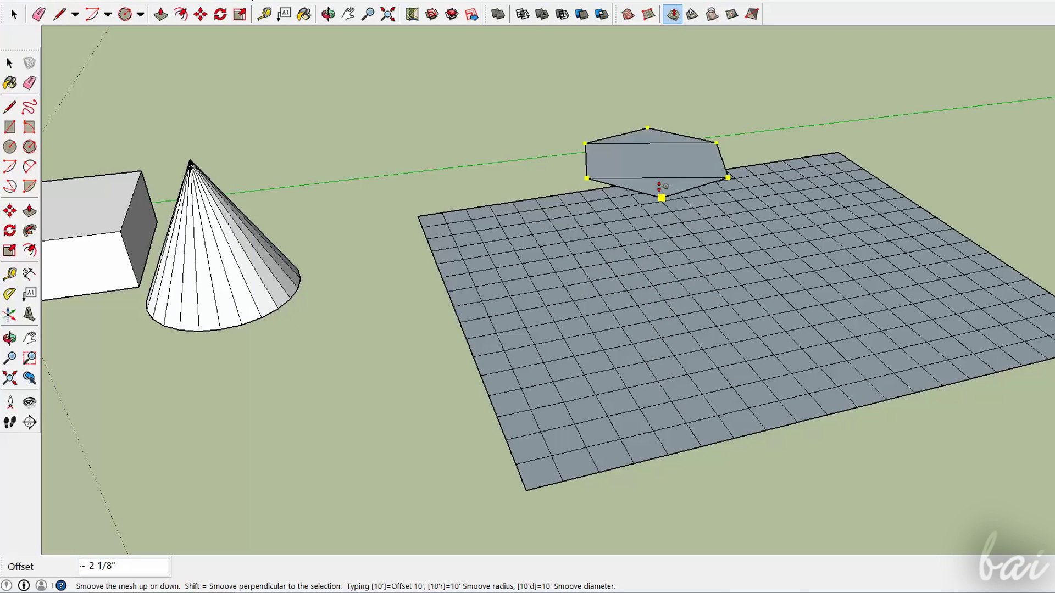
key("Escape")
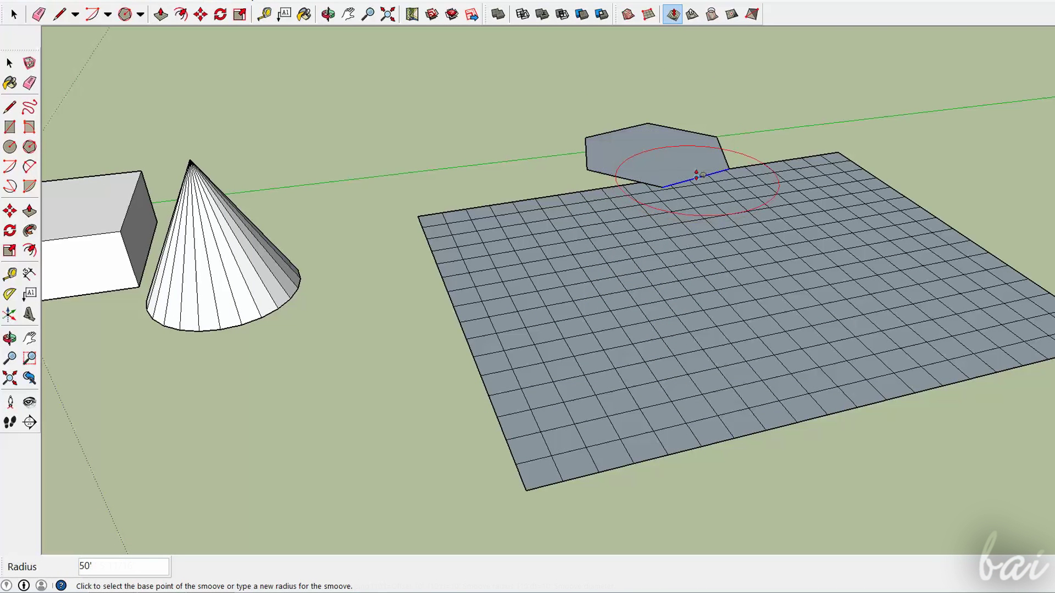
left_click(692, 184)
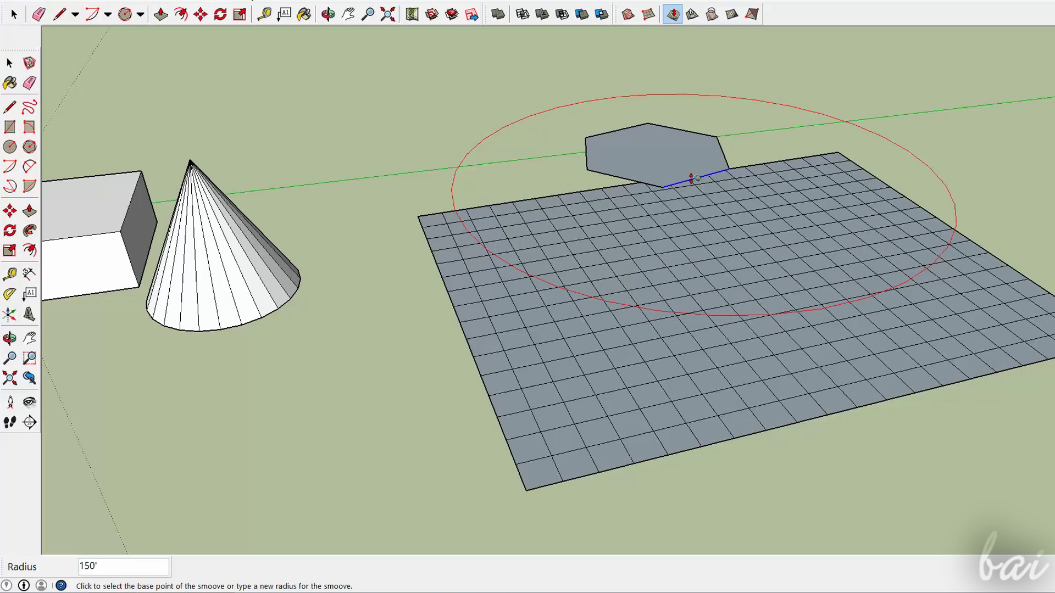
left_click(693, 178)
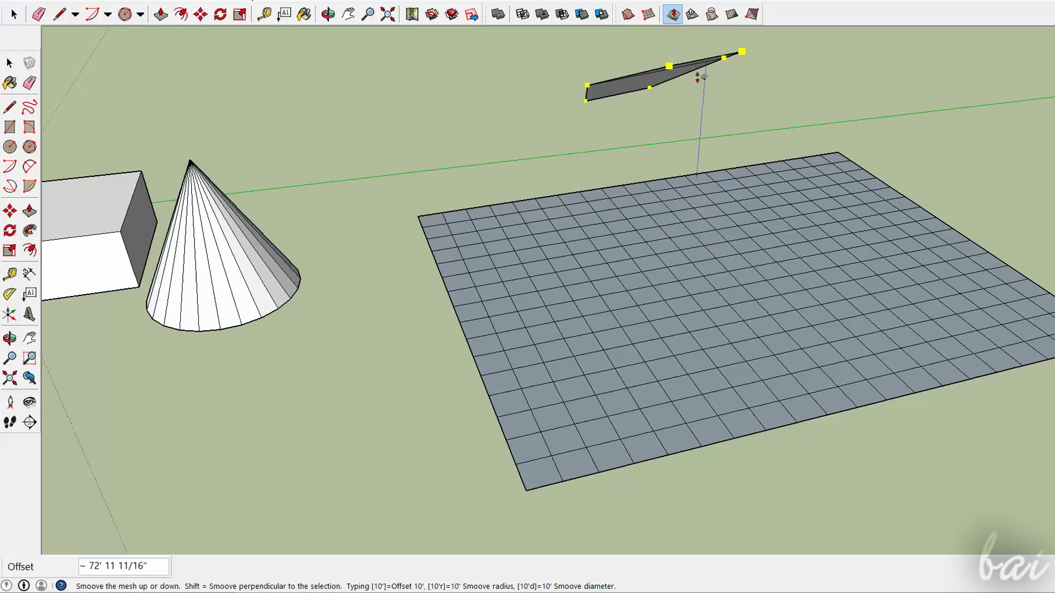
key("Escape")
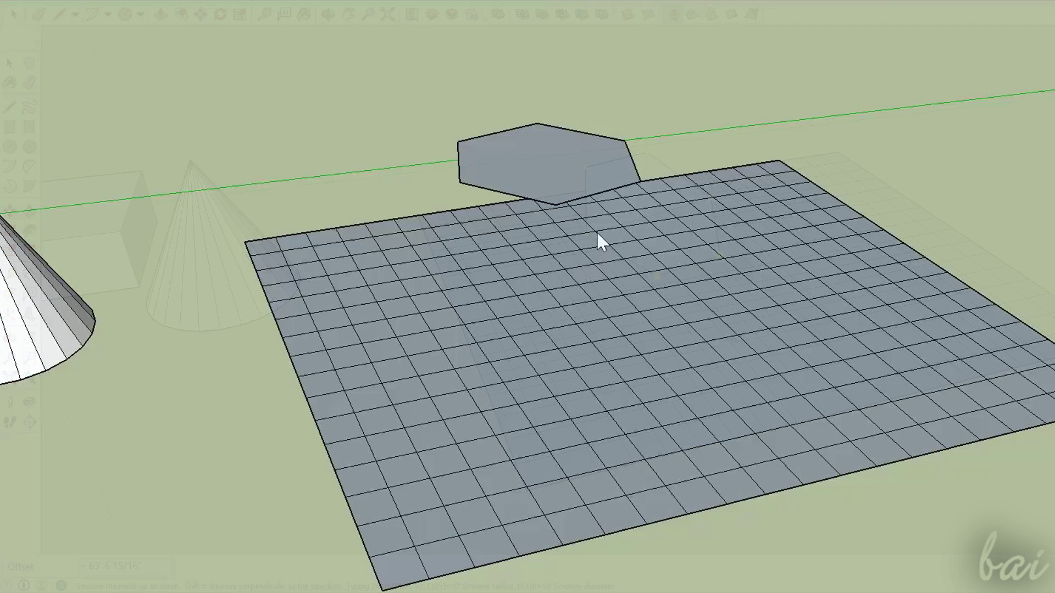
Try raising the hexagon's front edge alone and the whole hexagon face with Smoove
left_click(594, 188)
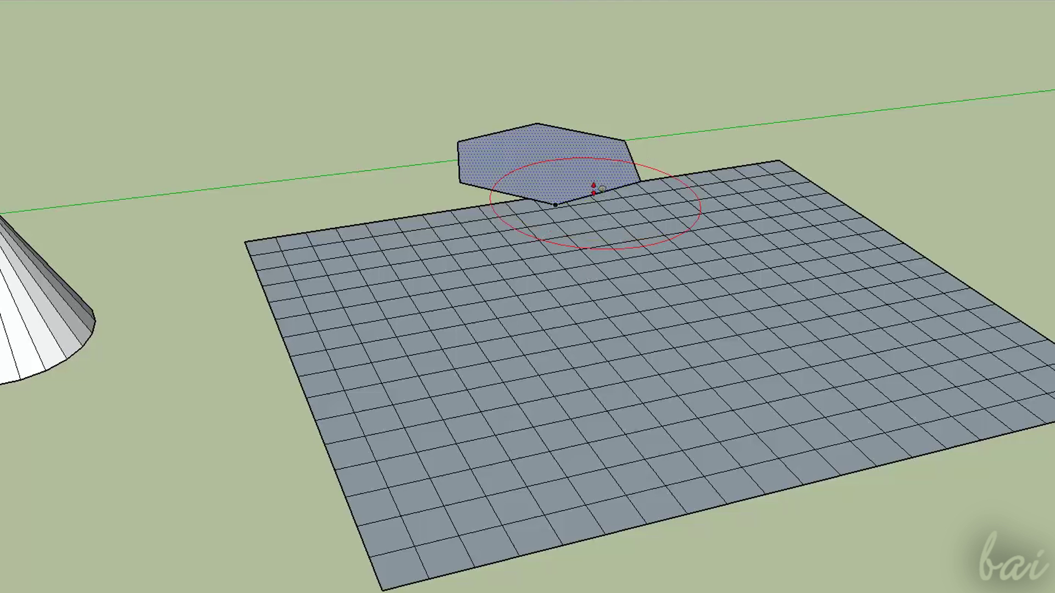
left_click(600, 192)
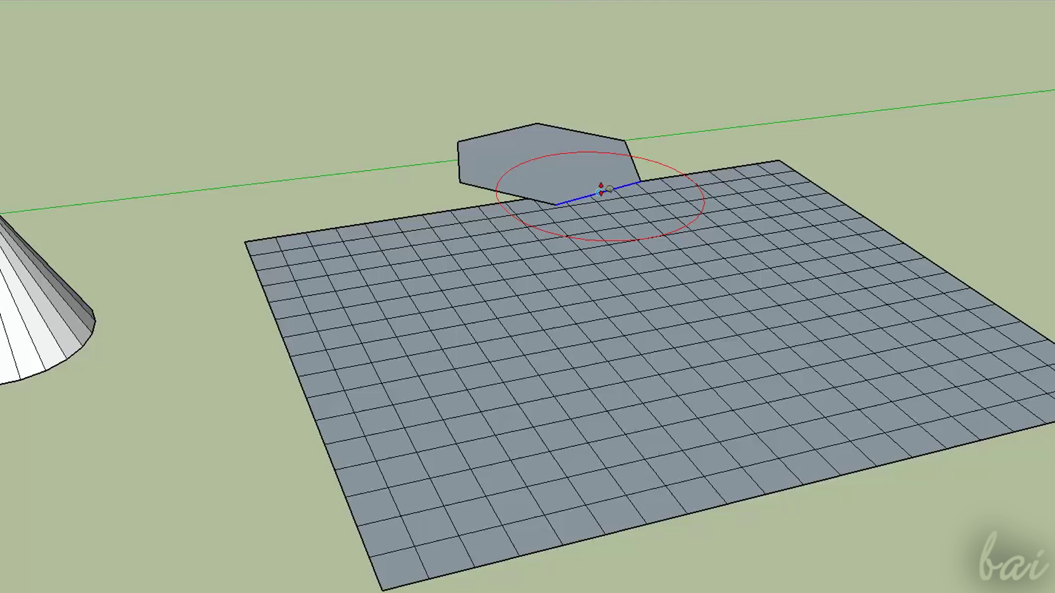
left_click(600, 192)
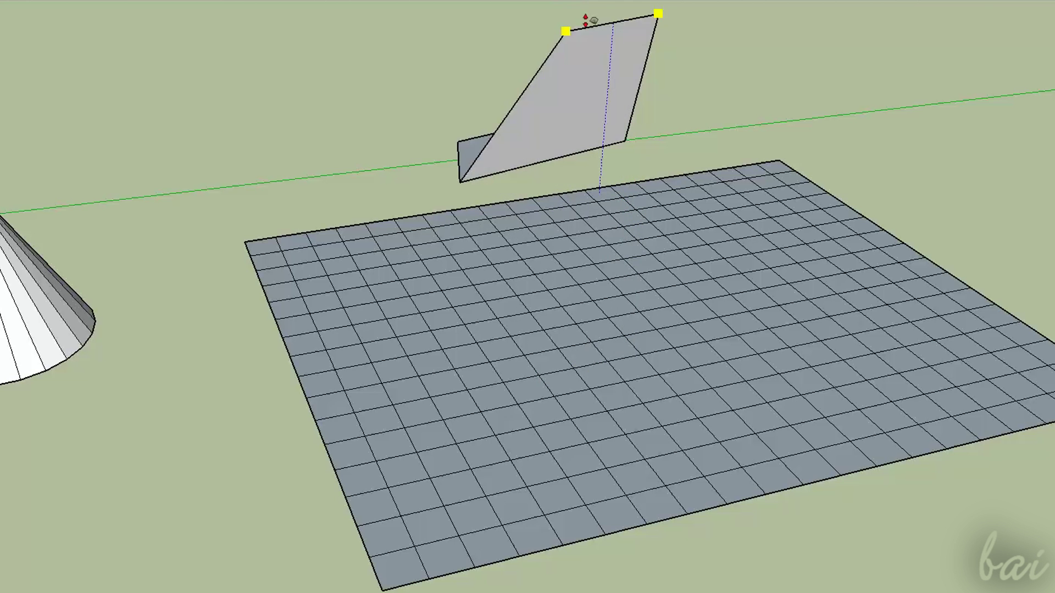
key("Escape")
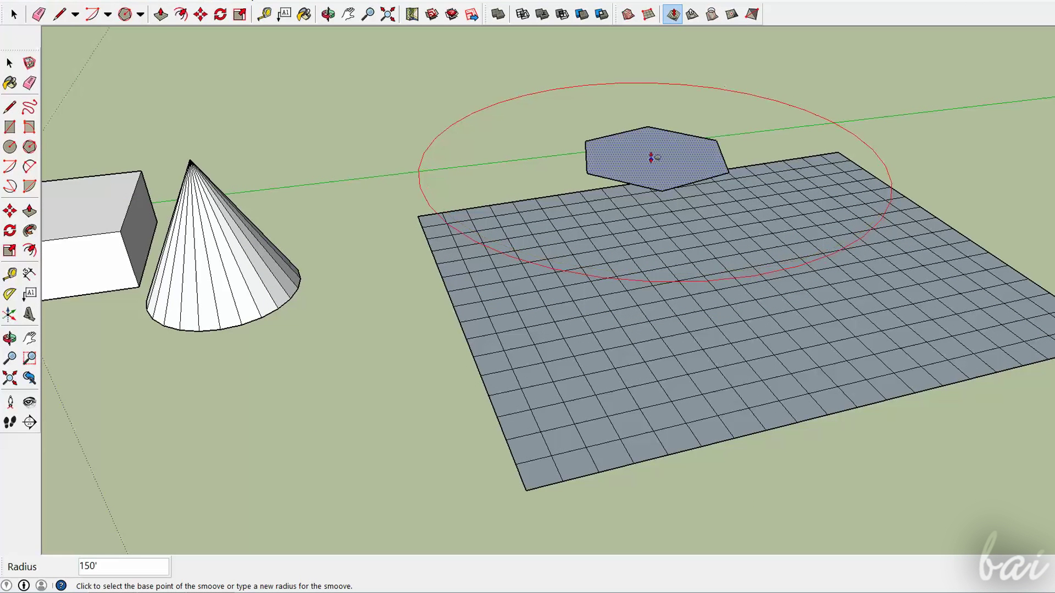
left_click(545, 165)
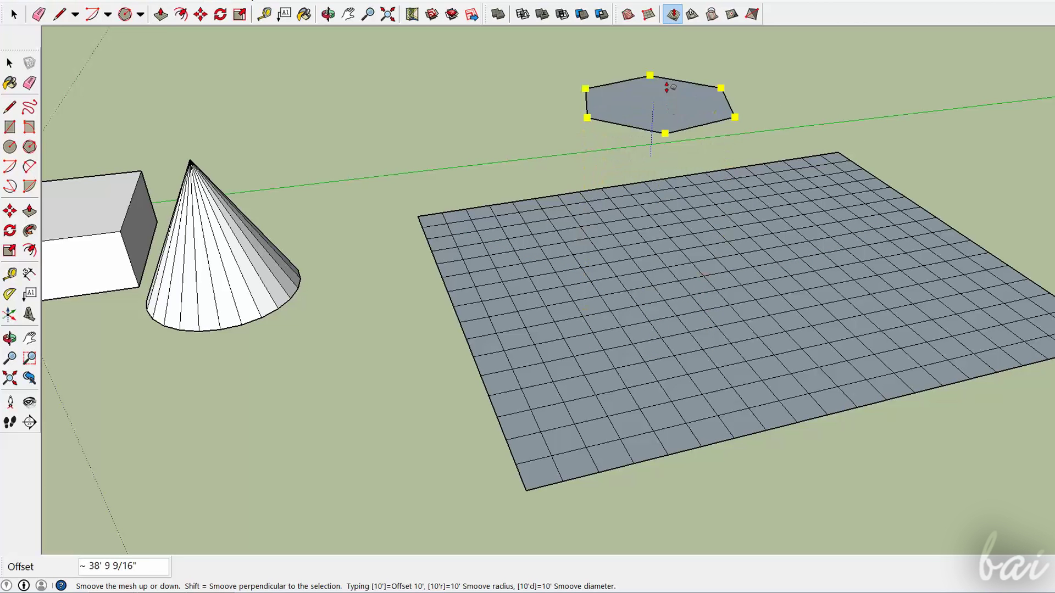
left_click(654, 148)
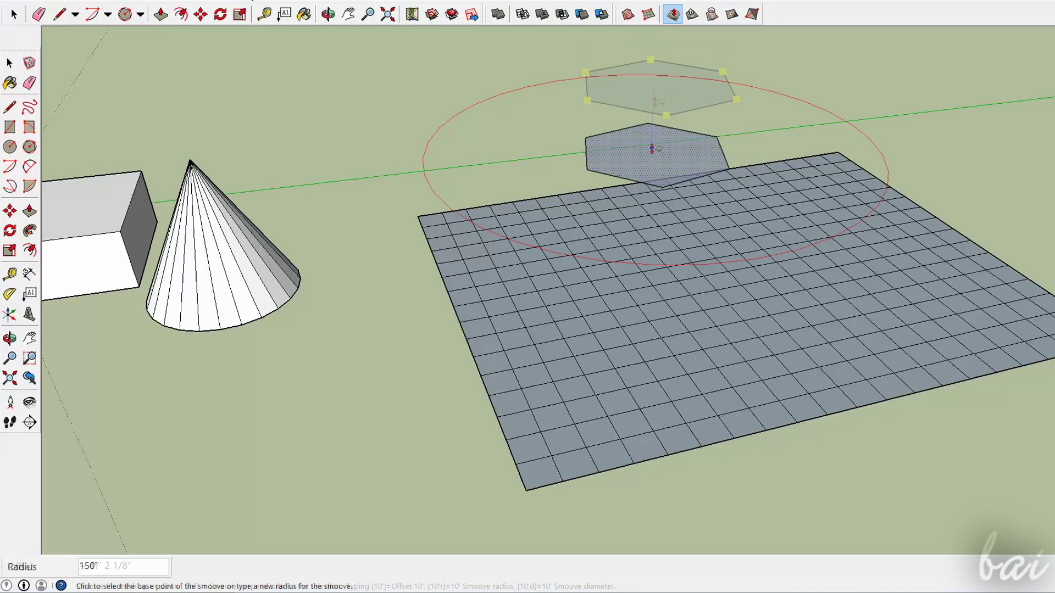
Try lowering the hexagon's front edge and raising its near corner with Smoove
left_click(694, 178)
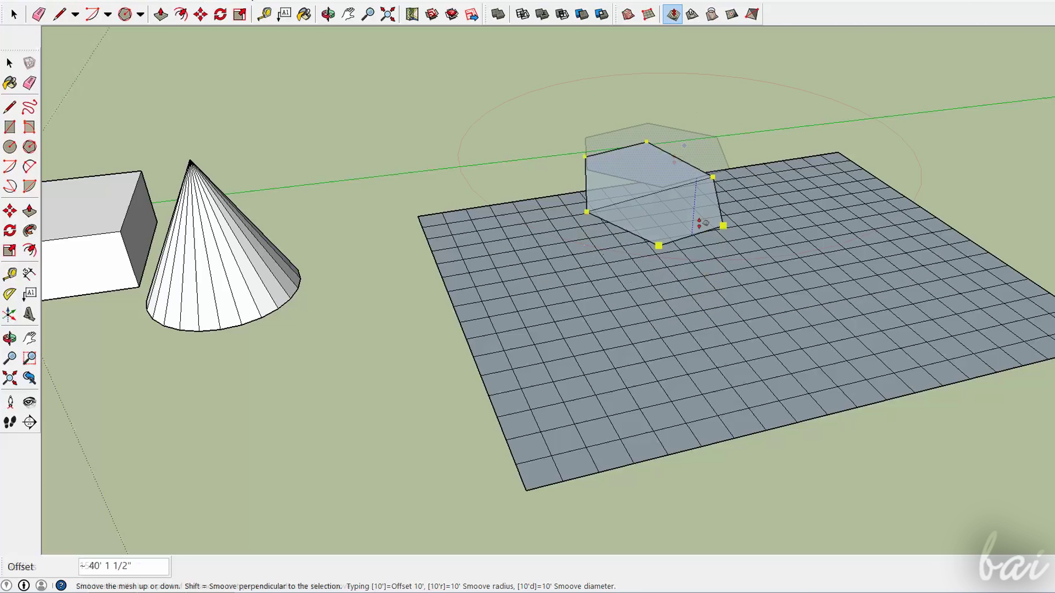
left_click(662, 217)
left_click(662, 208)
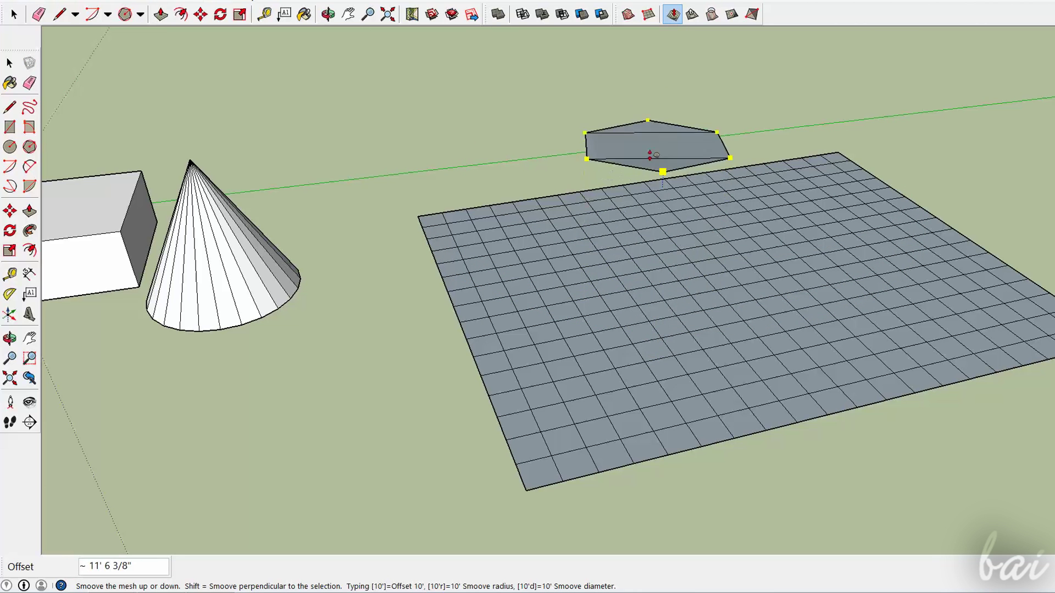
key("Escape")
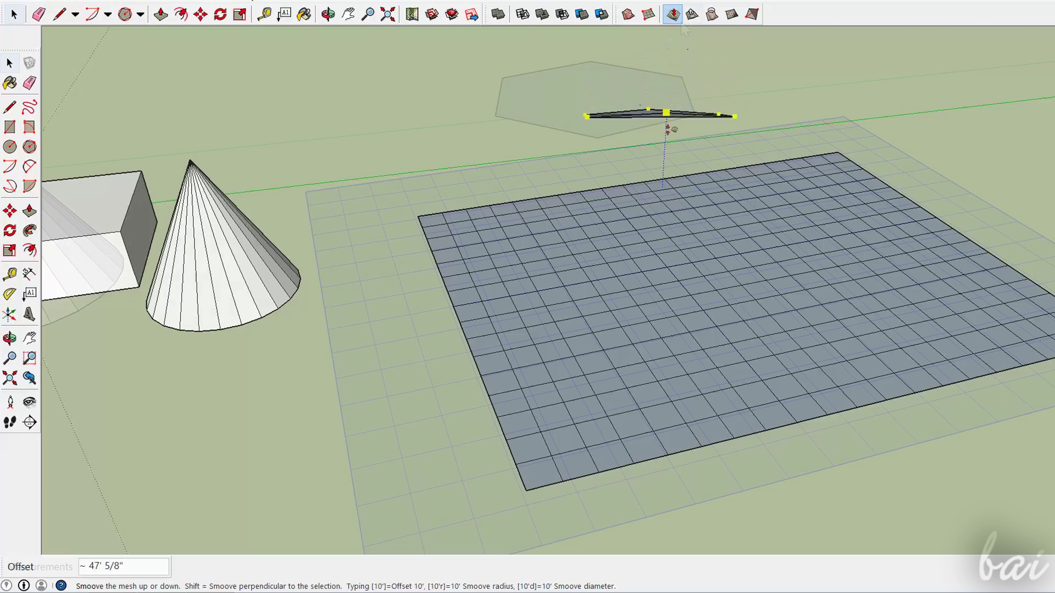
Explode the flat grid group into editable geometry
scroll(716, 316, "up", 3)
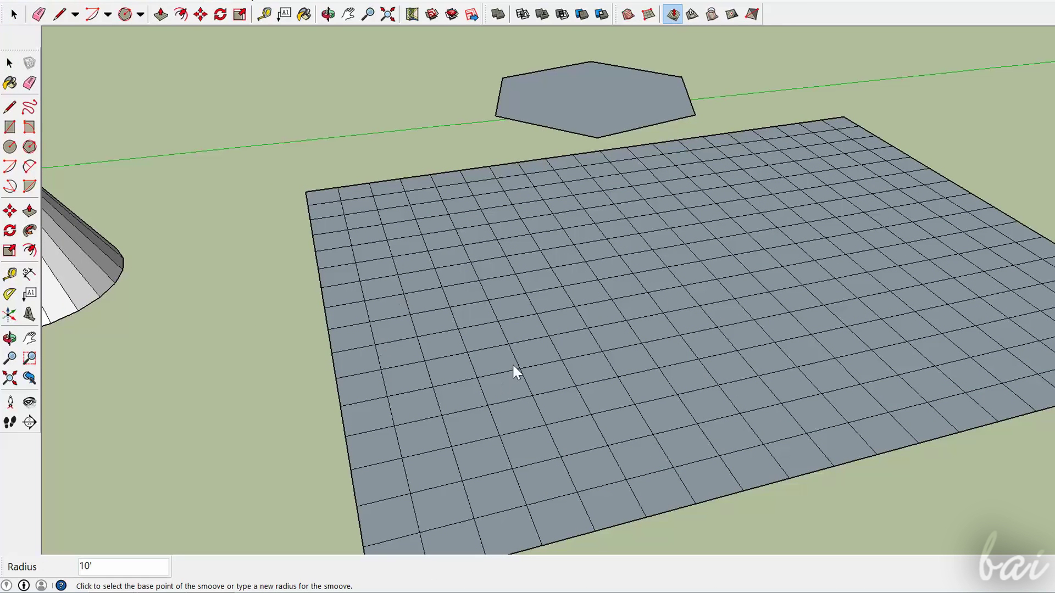
left_click(14, 15)
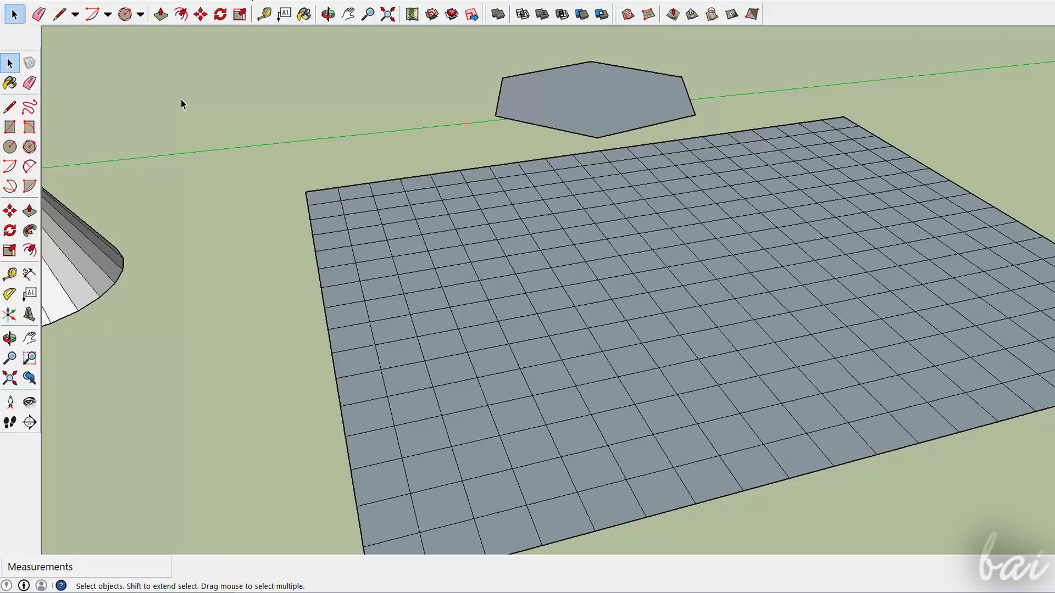
right_click(709, 383)
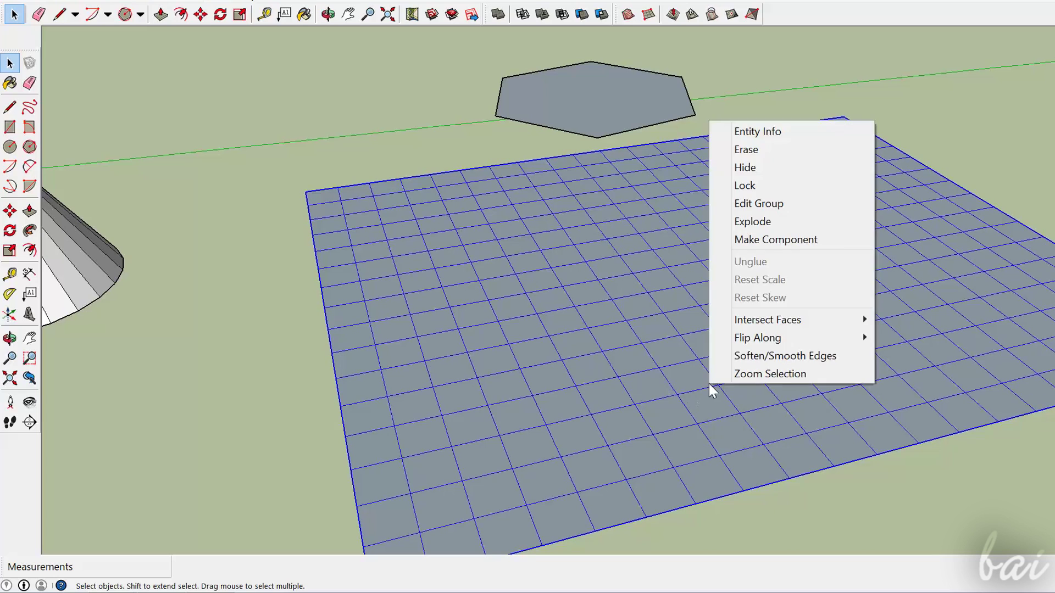
left_click(770, 229)
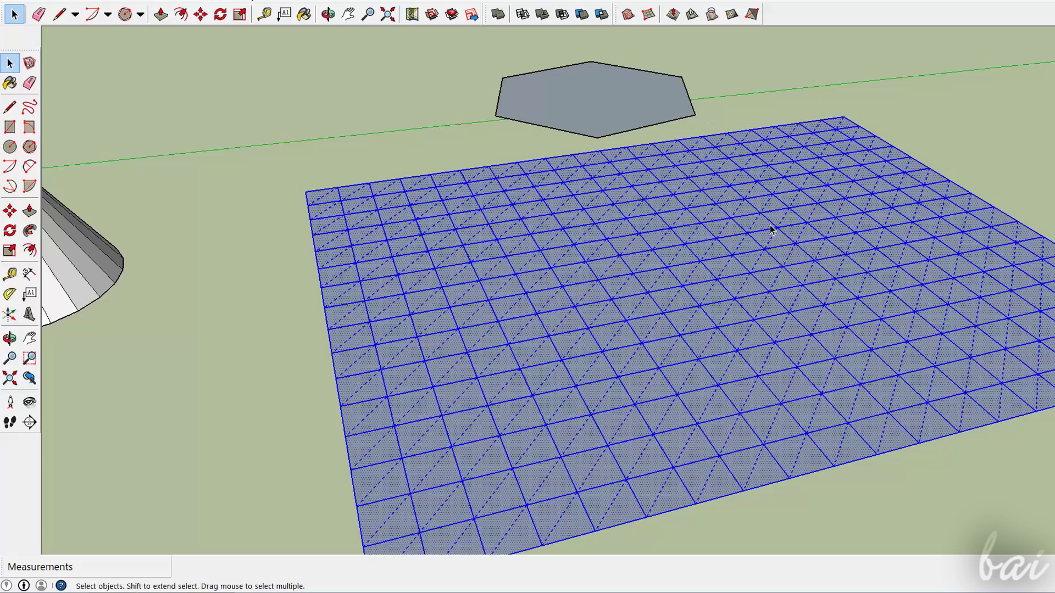
Try picking the hexagon as the stamp face with a 10' offset and again with a 50' offset
left_click(675, 19)
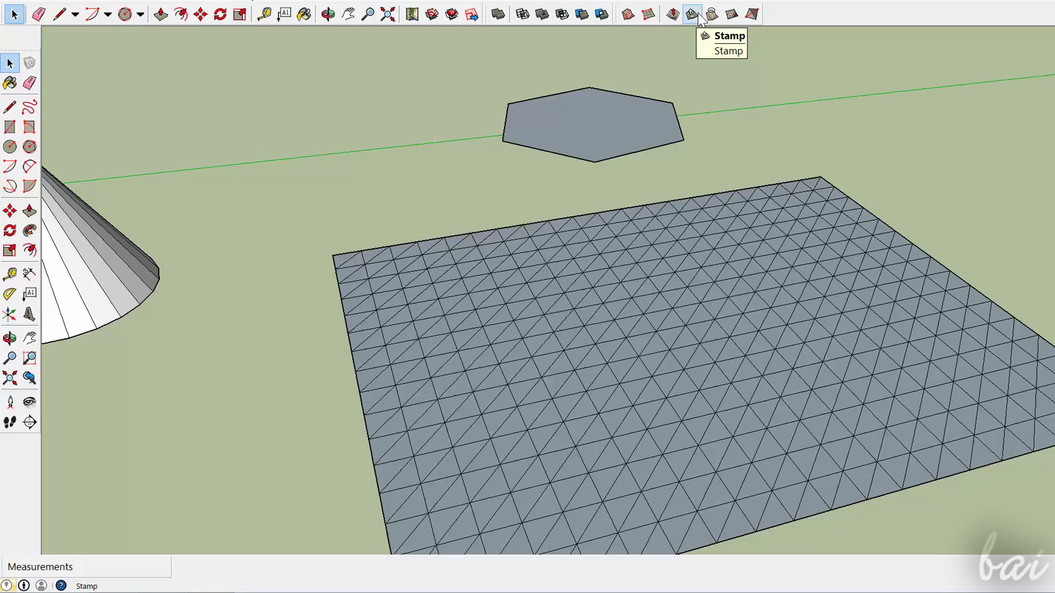
left_click(698, 12)
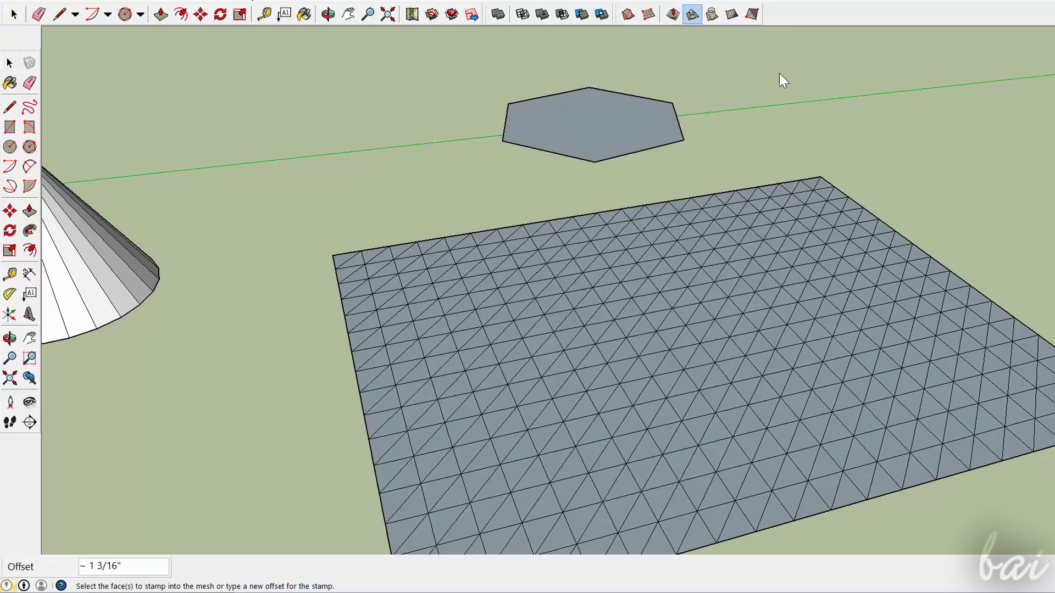
left_click(636, 142)
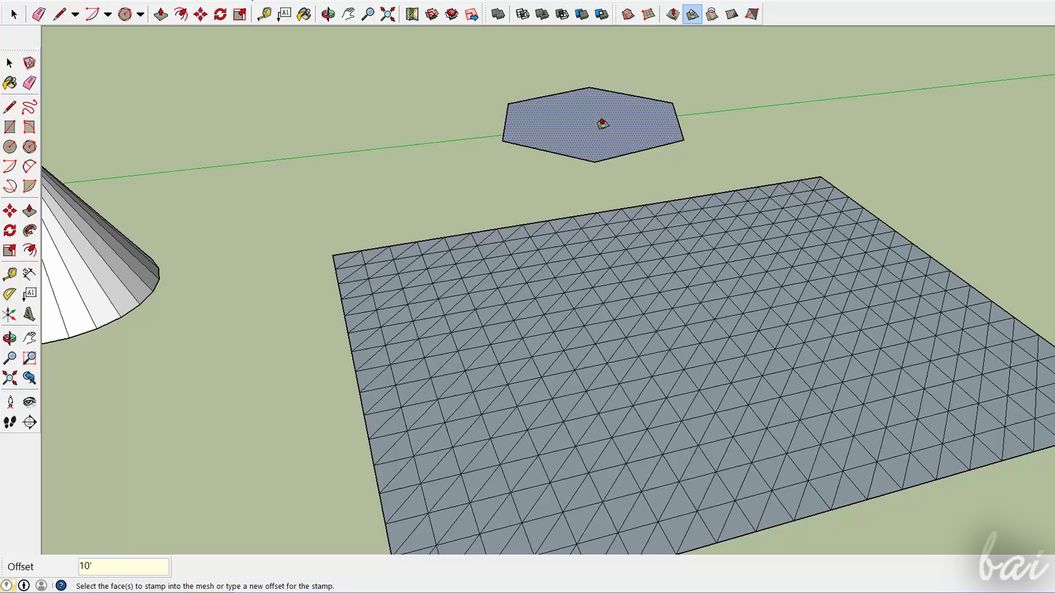
left_click(594, 116)
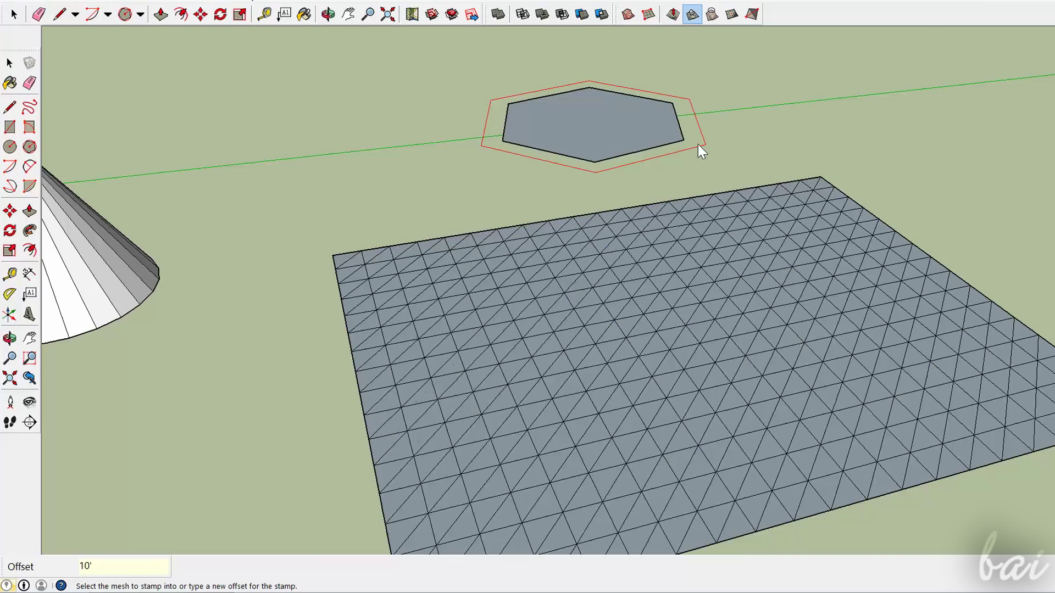
key("Escape")
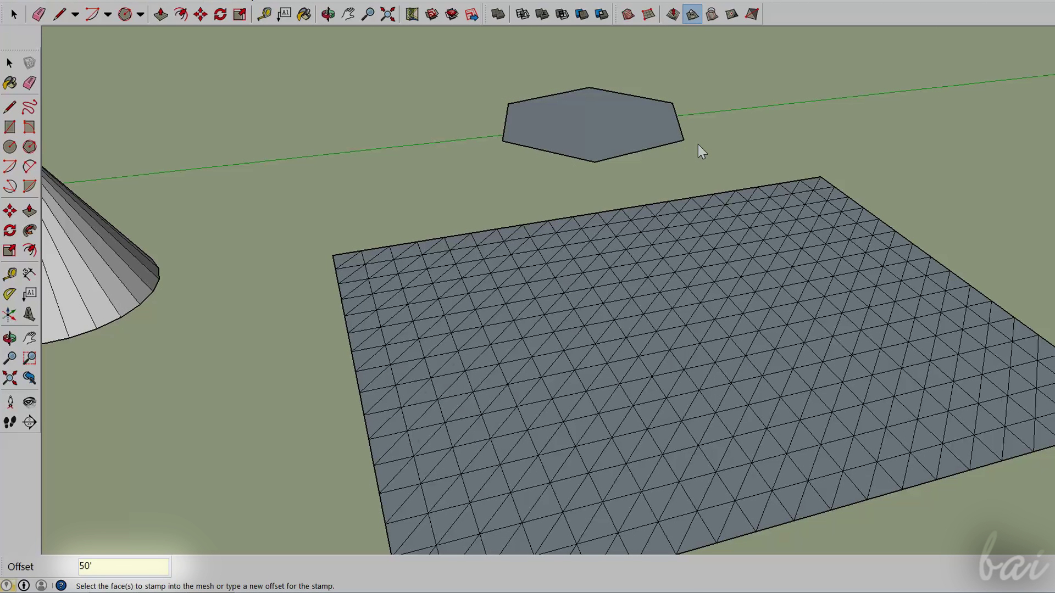
left_click(586, 132)
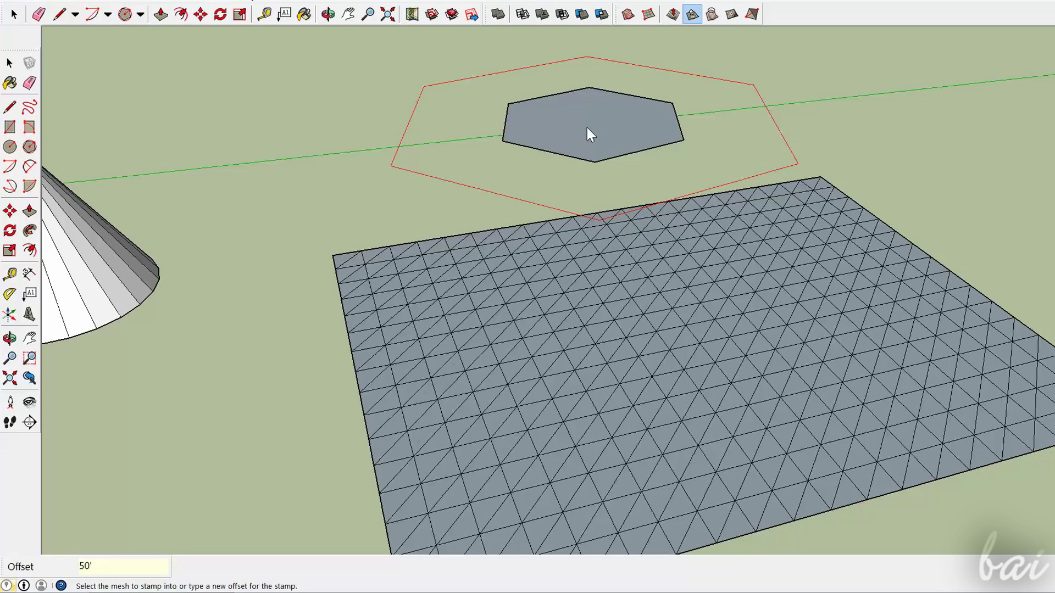
key("Escape")
Stamp the hexagon into the triangulated mesh with a 10' offset, raising the stamped area to just below the hexagon
type("1")
left_click(587, 127)
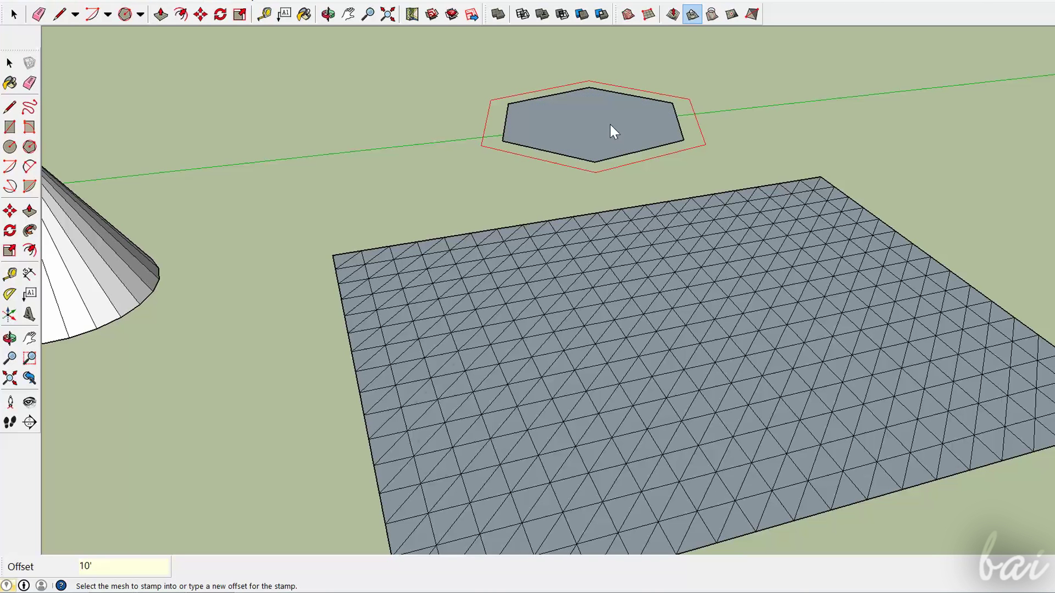
left_click(643, 323)
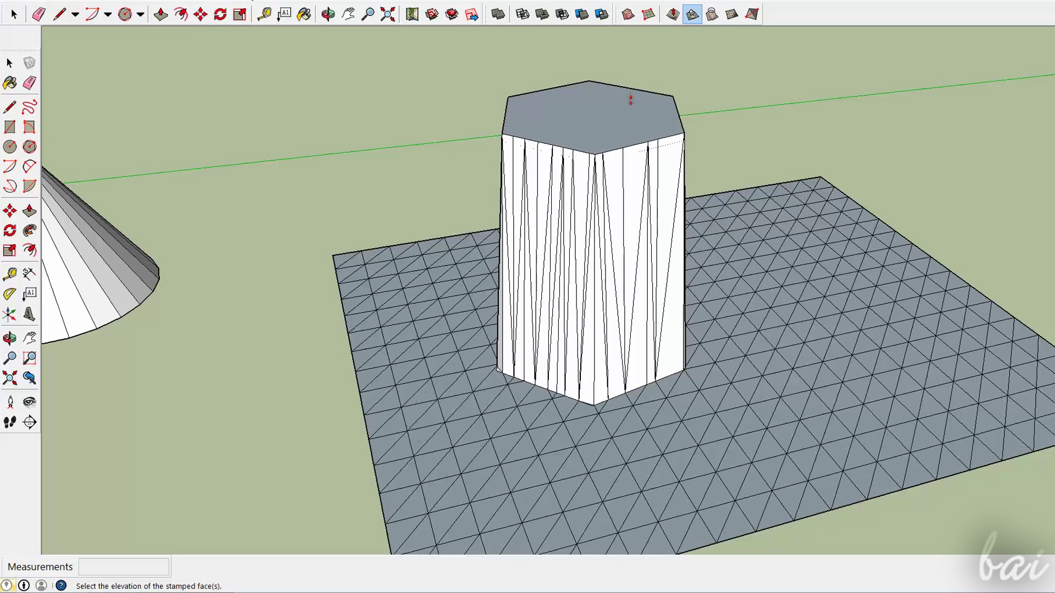
left_click(618, 212)
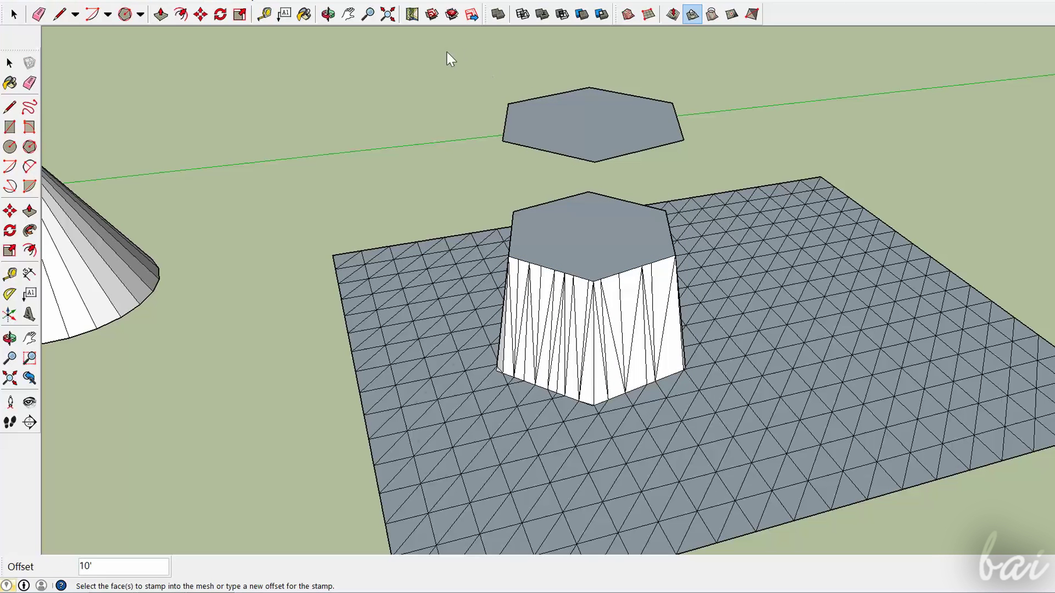
left_click(347, 14)
scroll(563, 291, "up", 2)
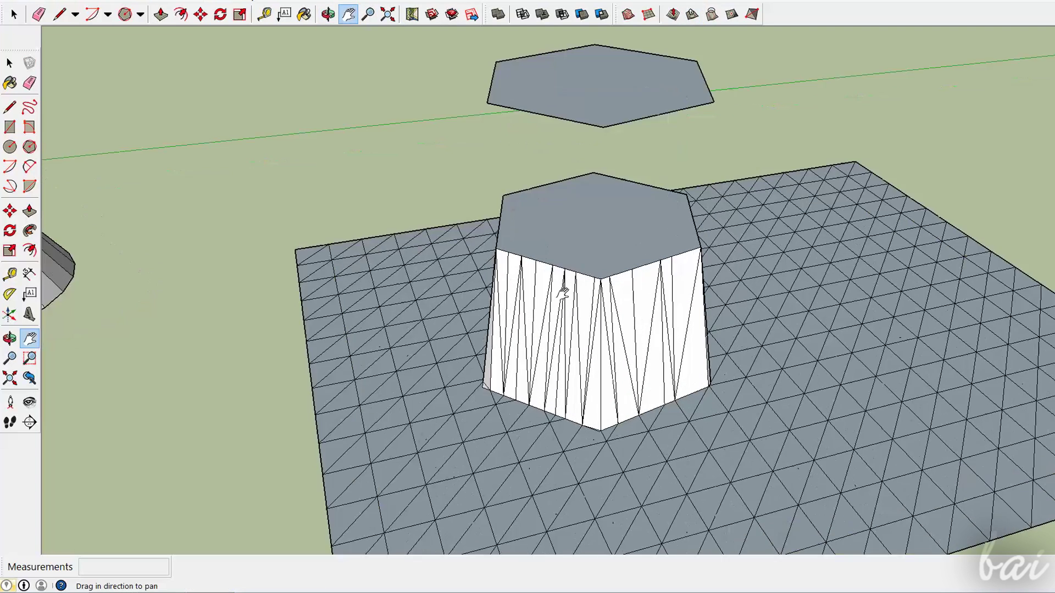
Stamp the floating hexagon into the triangulated mesh with a 50' offset
scroll(563, 291, "up", 1)
left_click(328, 14)
left_click_drag(743, 277, 608, 180)
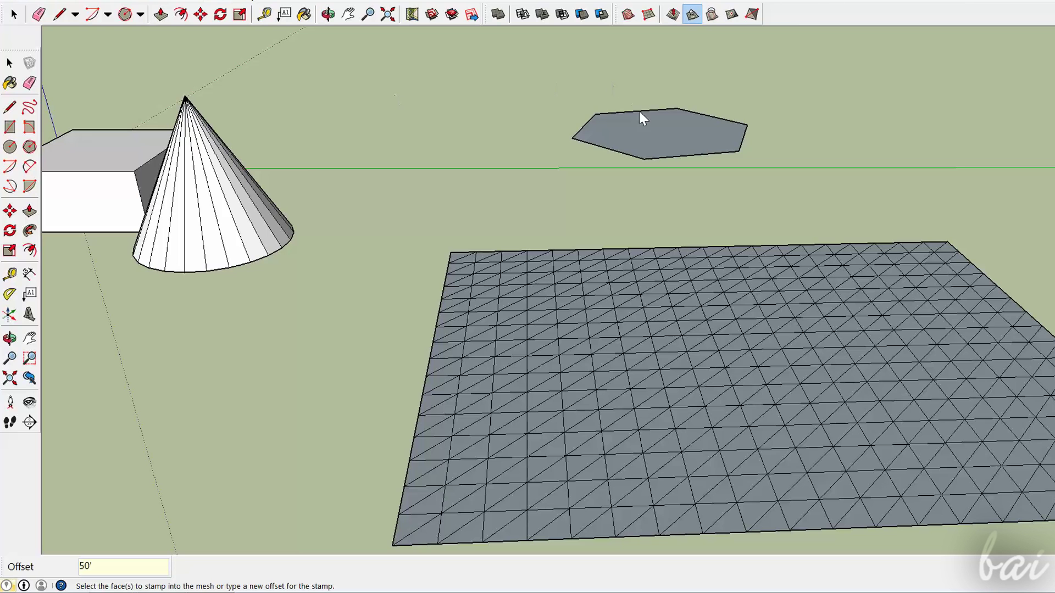
left_click(665, 138)
left_click(666, 139)
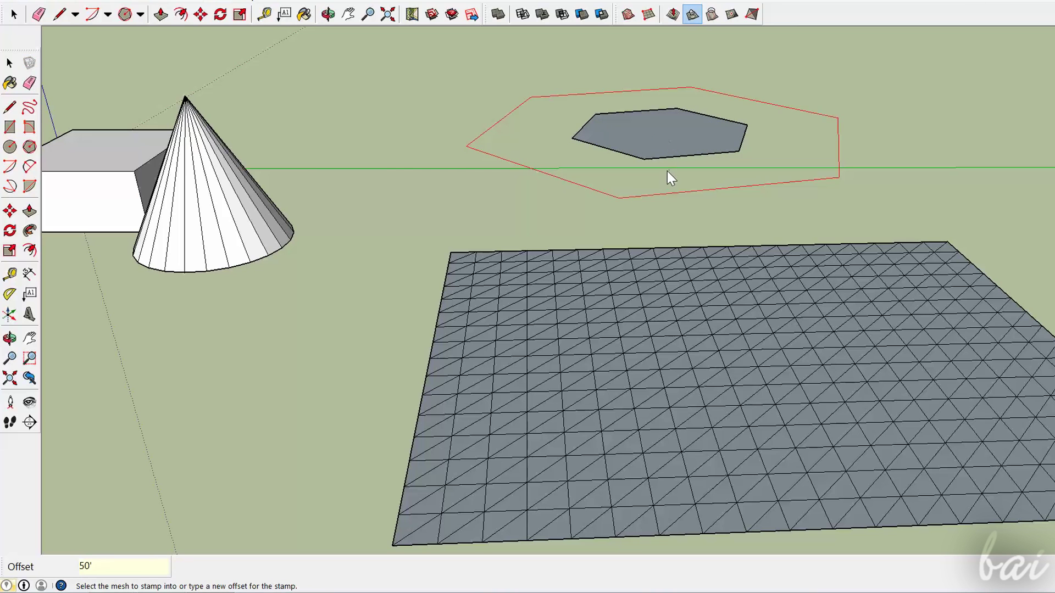
left_click(666, 360)
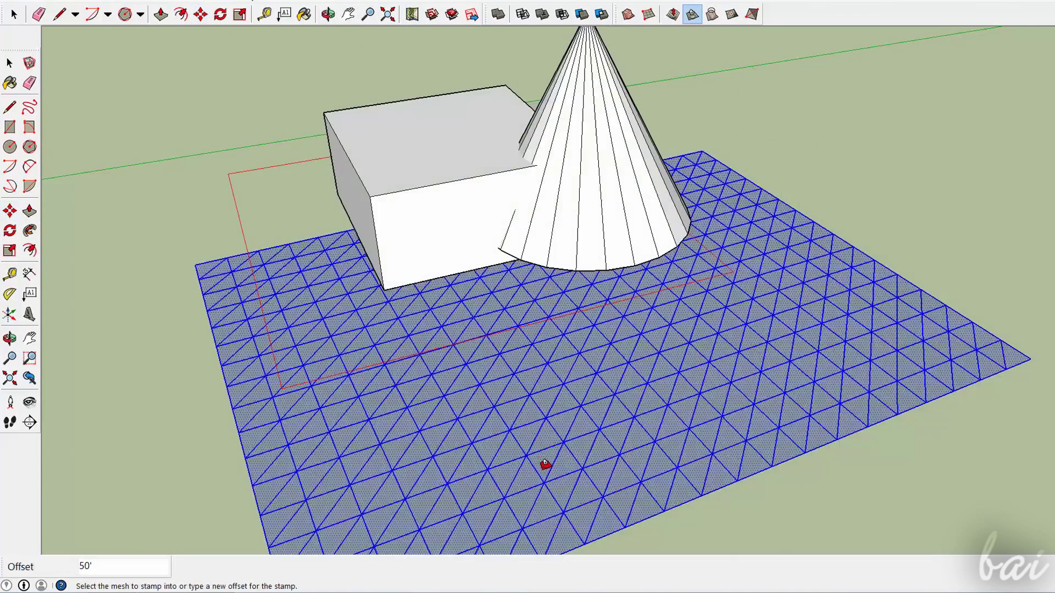
Stamp the joined box and cone into the mesh with a 50' offset, raising the stamped area to just below the box
left_click(545, 465)
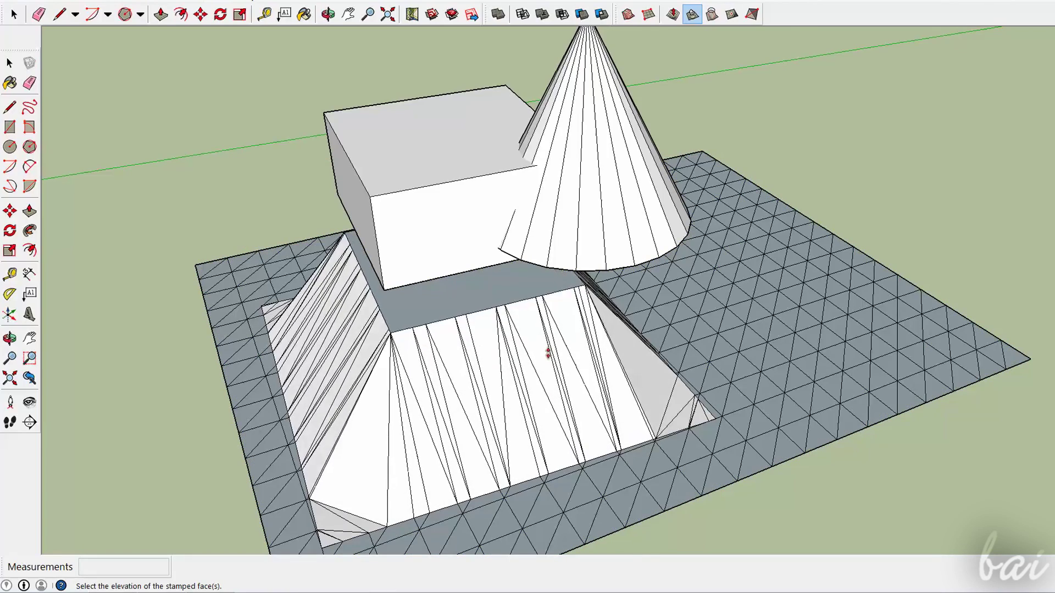
left_click(546, 388)
left_click(348, 14)
left_click(328, 14)
left_click_drag(604, 231, 657, 160)
Drape the floating circle onto the mesh and its pyramid
left_click(711, 14)
left_click(532, 205)
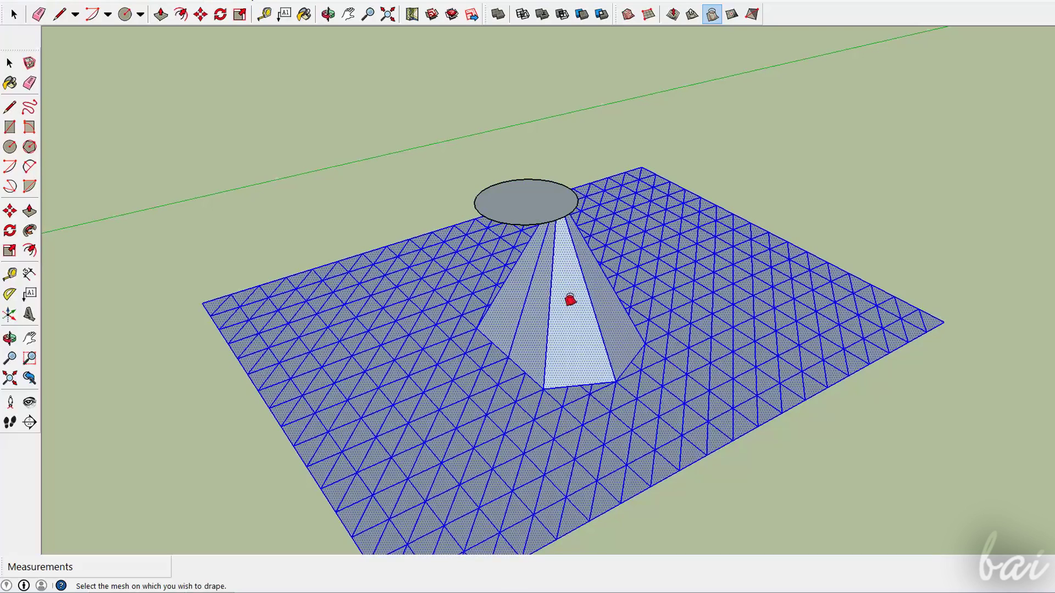
left_click(570, 300)
scroll(511, 418, "up", 3)
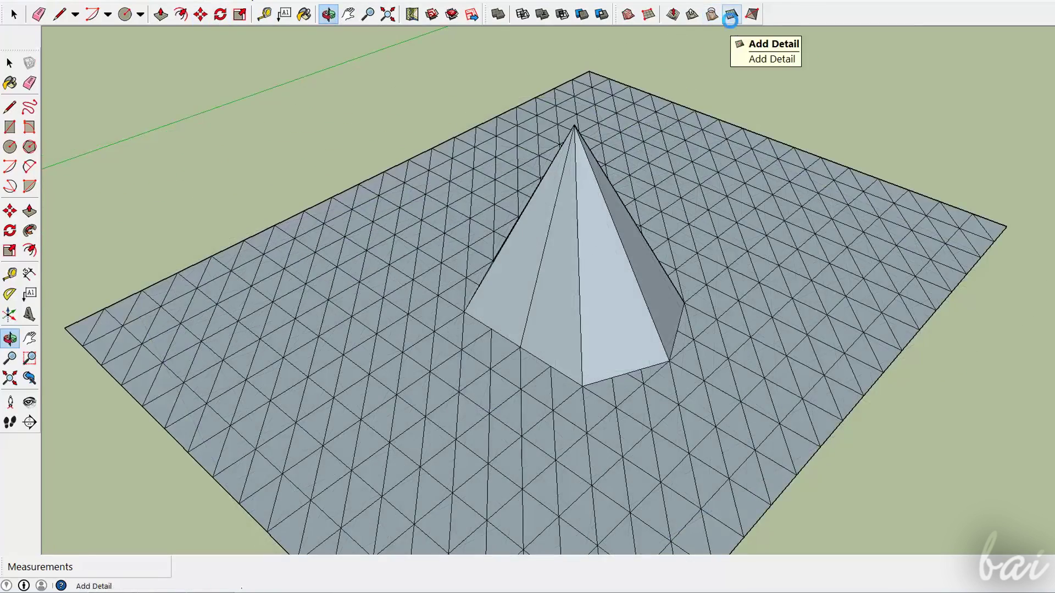
Add detail at two spots on the flat mesh beside the pyramid, raising each new vertex into a small peak
left_click(730, 16)
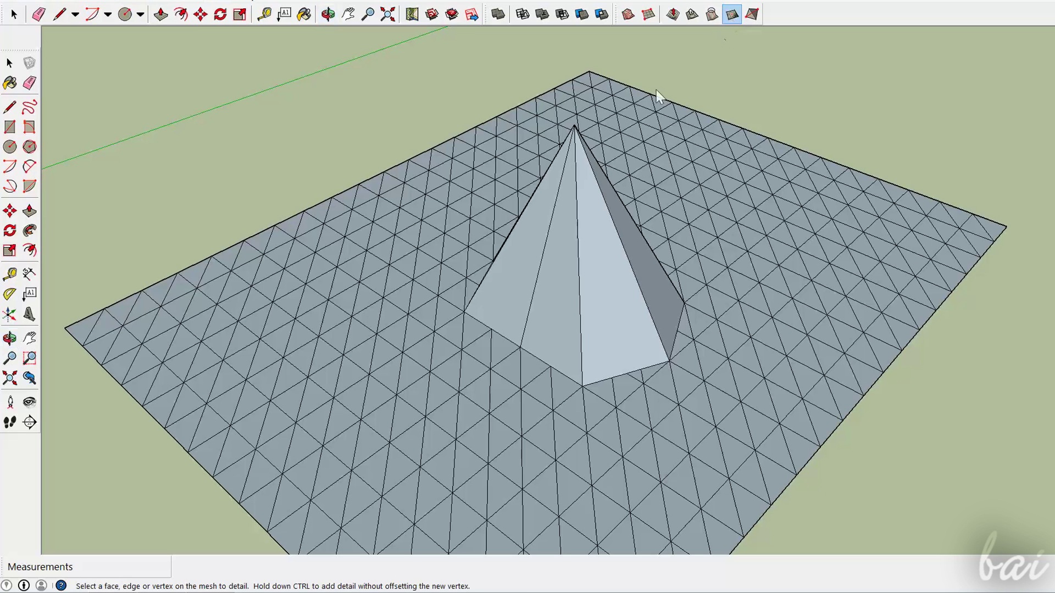
left_click(688, 454)
left_click(690, 437)
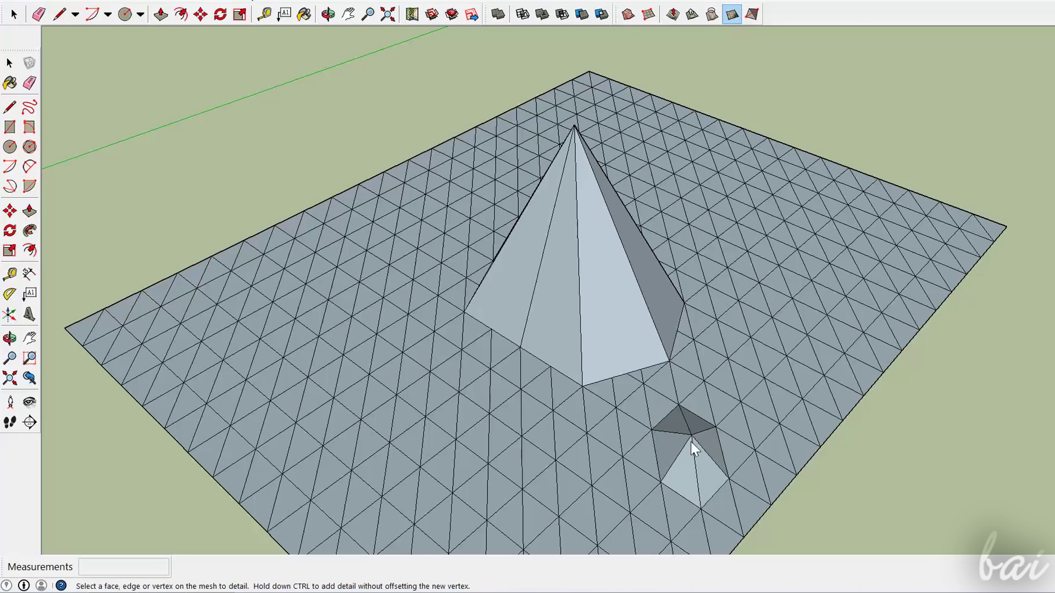
left_click(798, 389)
left_click(801, 343)
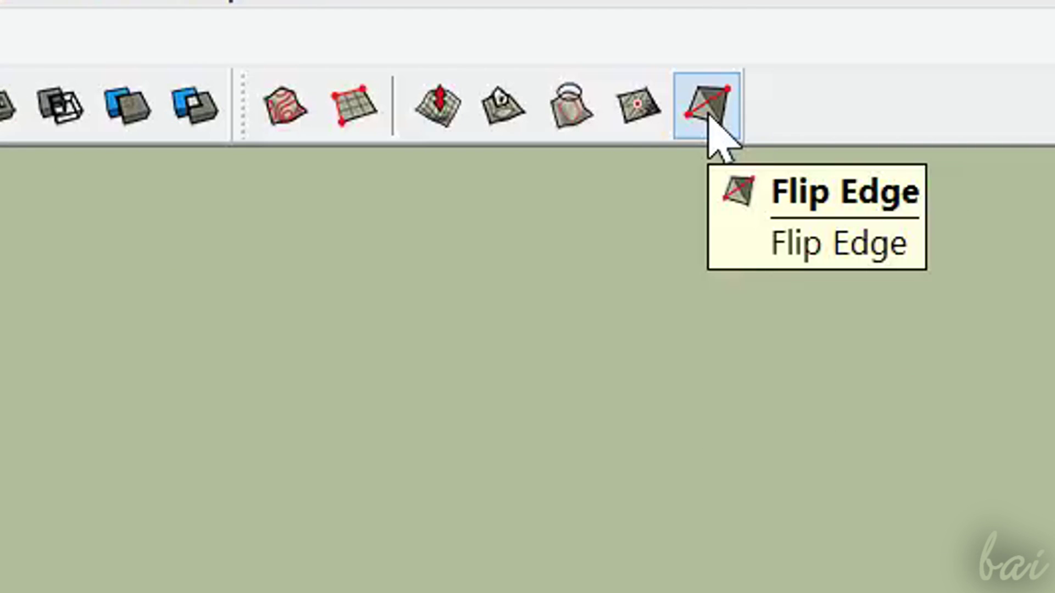
Flip another diagonal edge of the mesh beside the pyramid and move the nearby mesh vertex upward
left_click(707, 104)
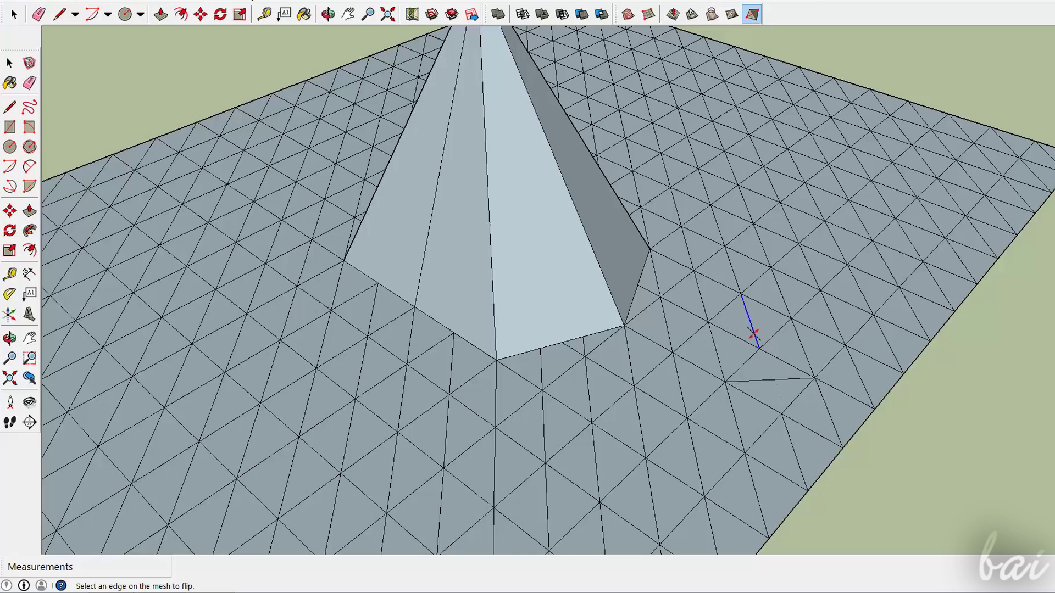
left_click(753, 333)
key("m")
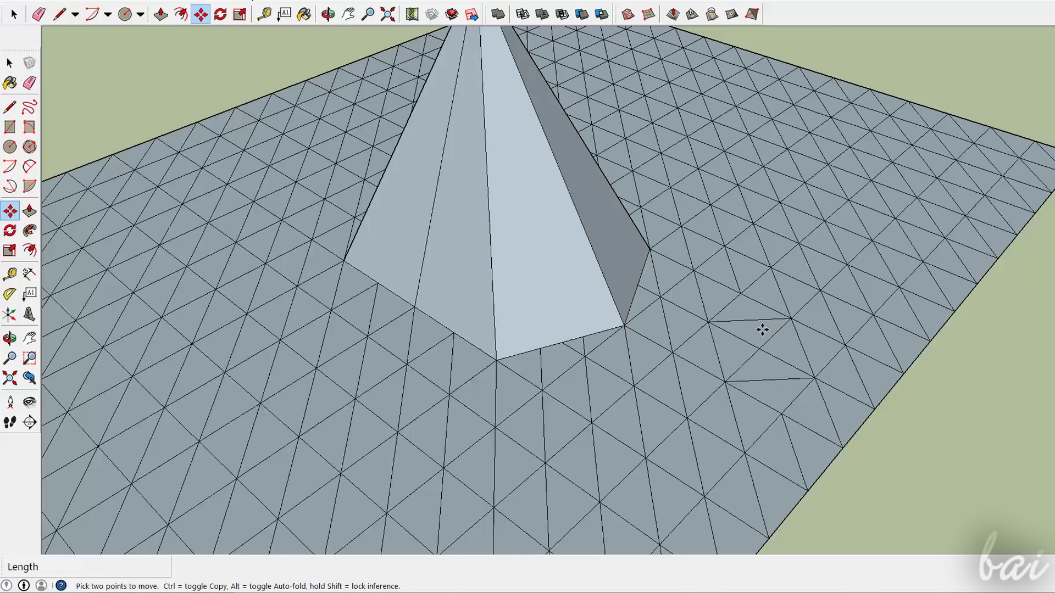
left_click(760, 348)
left_click(760, 291)
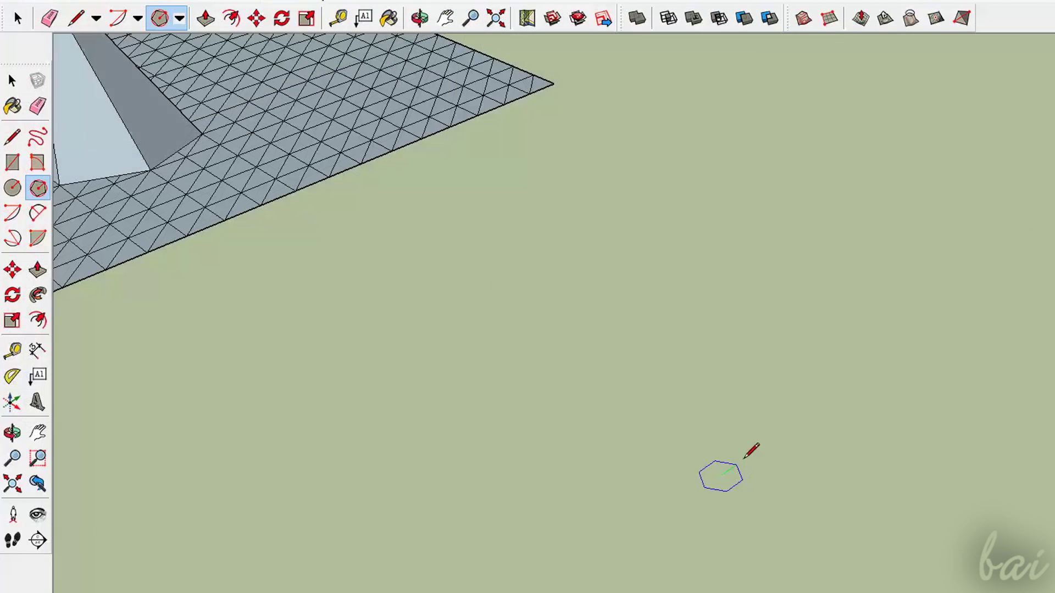
Draw a hexagon on the ground beside the mesh and connect its opposite corners with three diagonal lines
left_click(777, 418)
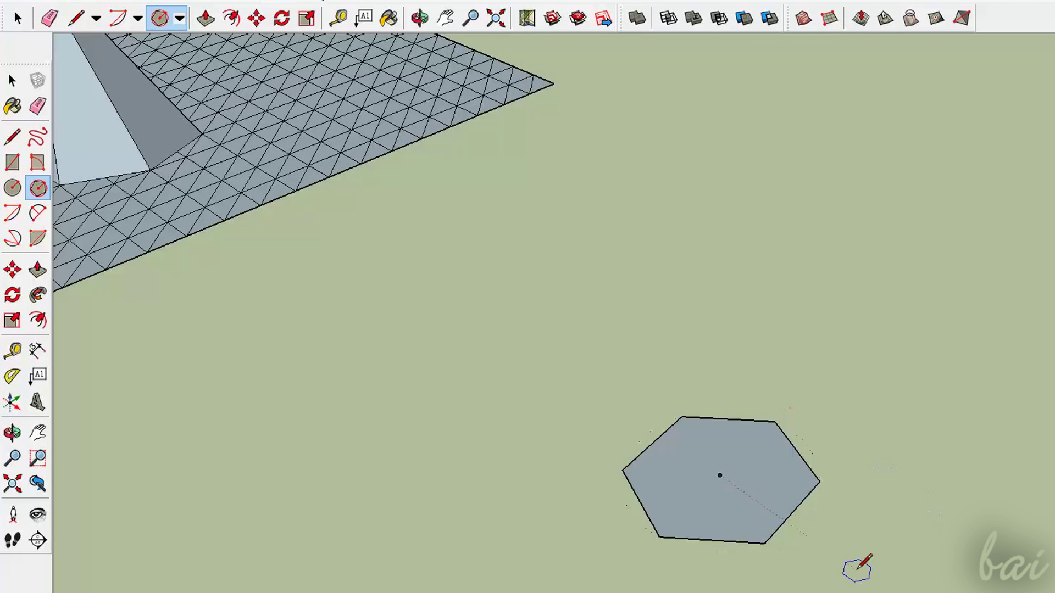
scroll(851, 550, "up", 1)
key("l")
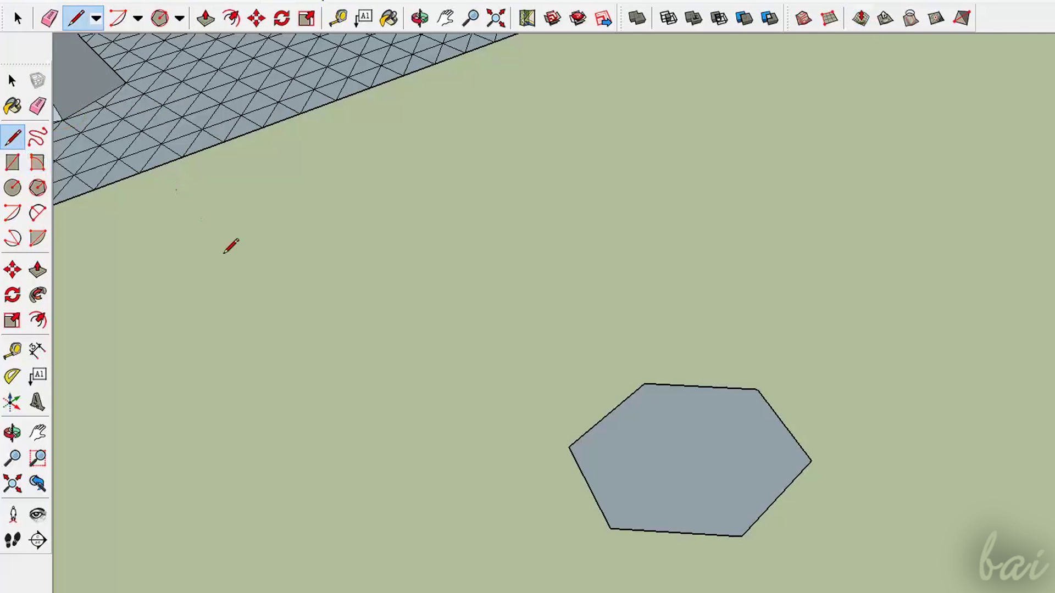
left_click(644, 383)
left_click(740, 535)
left_click(609, 528)
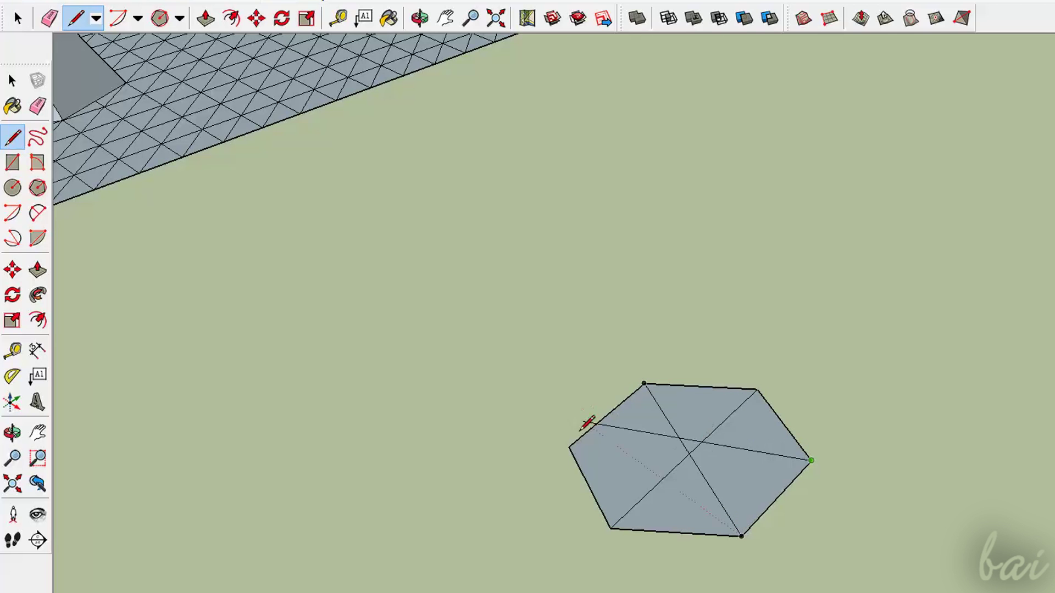
left_click(569, 447)
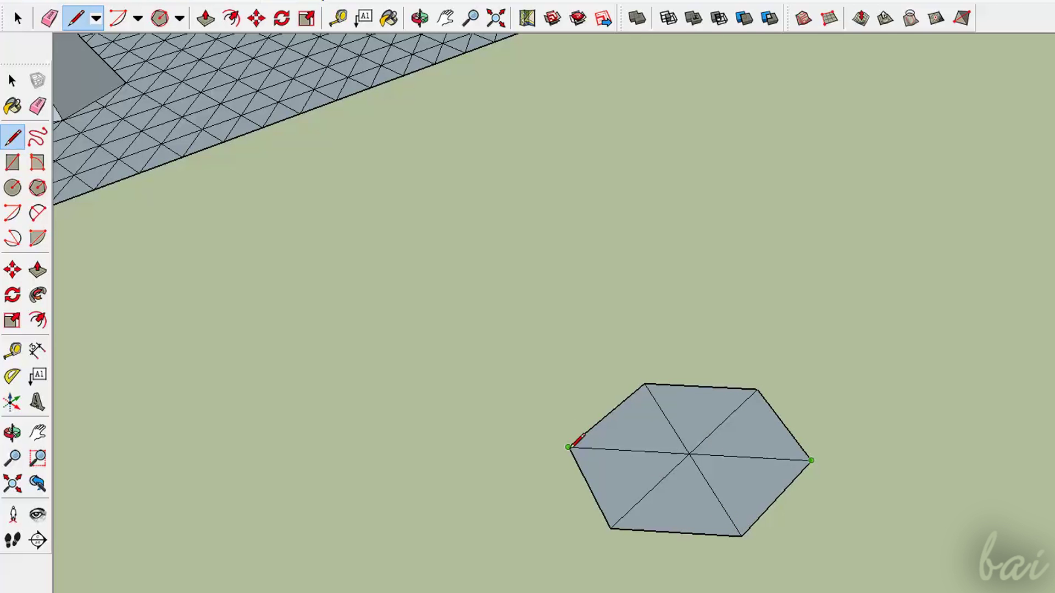
Raise the center point of the divided hexagon with Smoove to form a pyramid
left_click(867, 25)
left_click(688, 454)
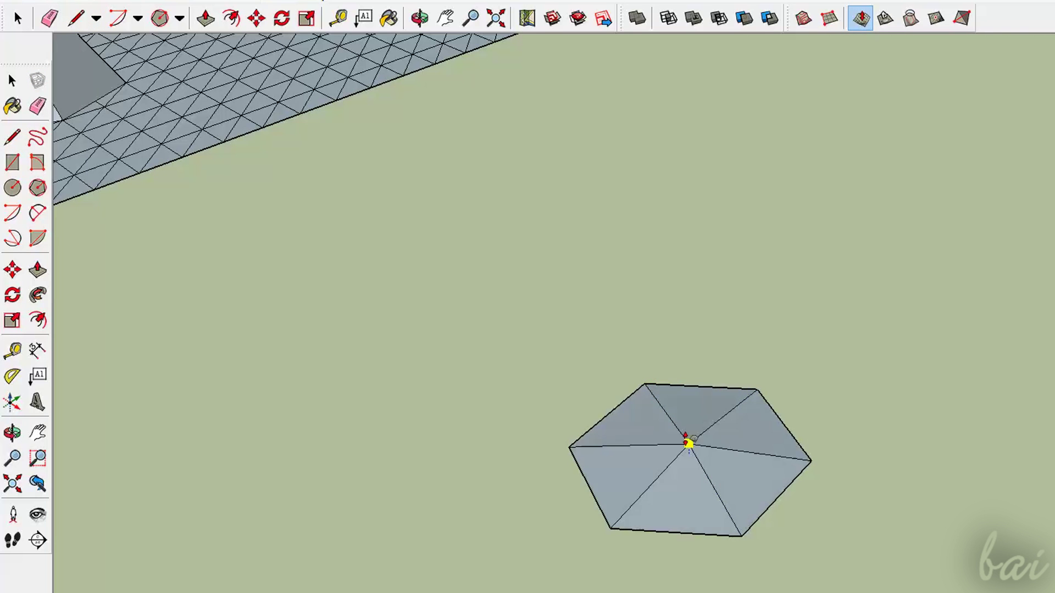
left_click(696, 244)
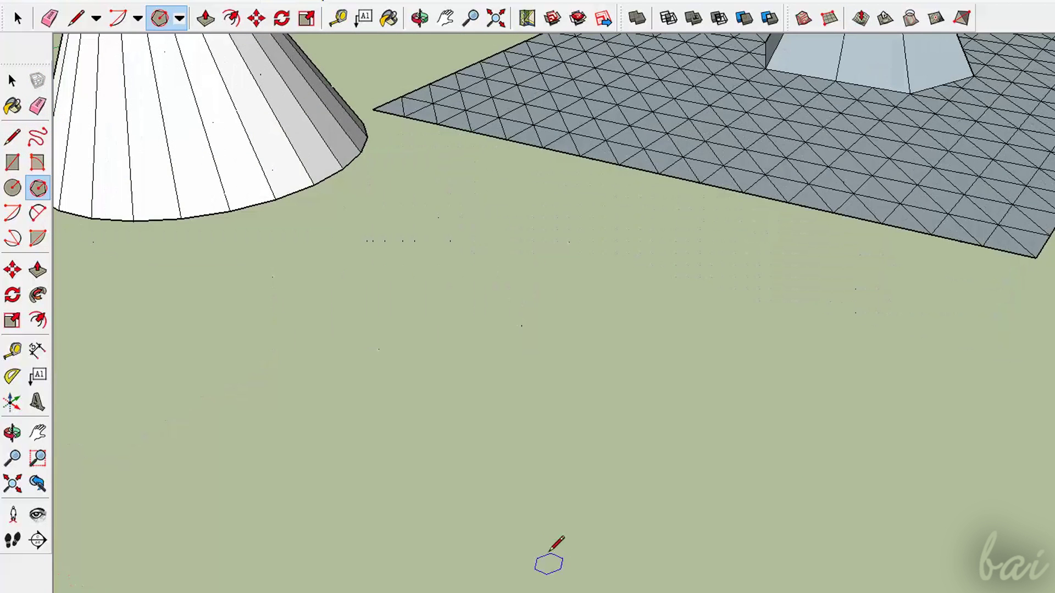
Draw a large hexagon in front of the mesh and create a surface from its outline with From Contours
left_click(548, 549)
left_click(681, 421)
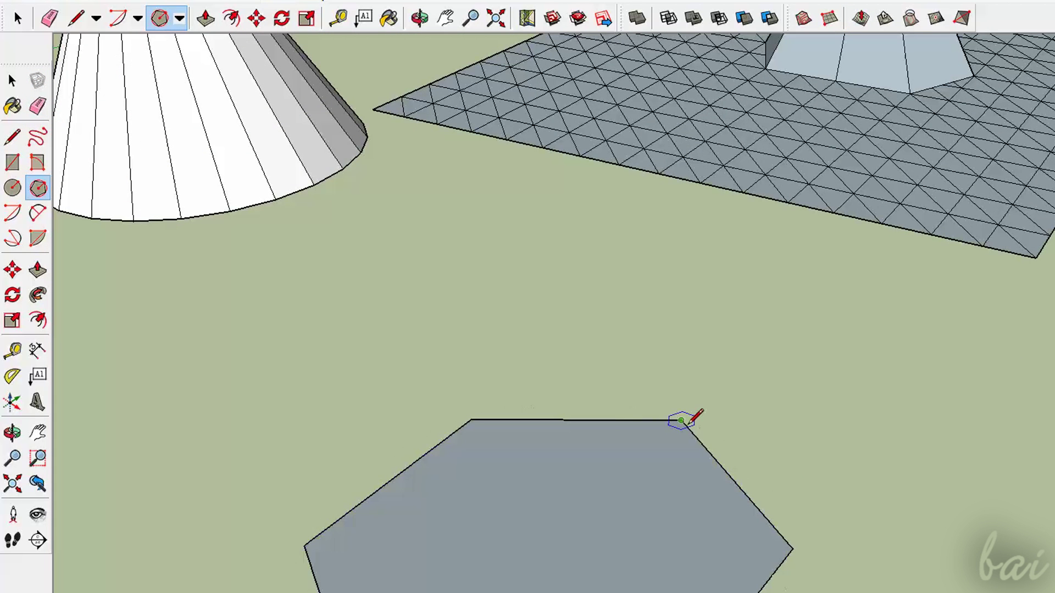
left_click(445, 18)
left_click_drag(513, 310, 586, 126)
key("space")
left_click(797, 240)
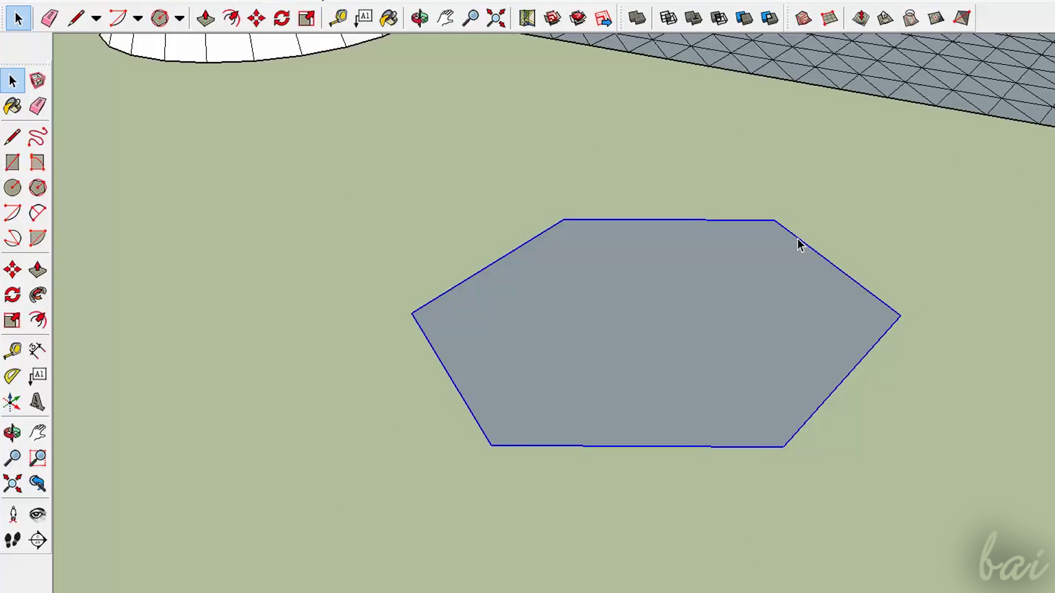
left_click(803, 19)
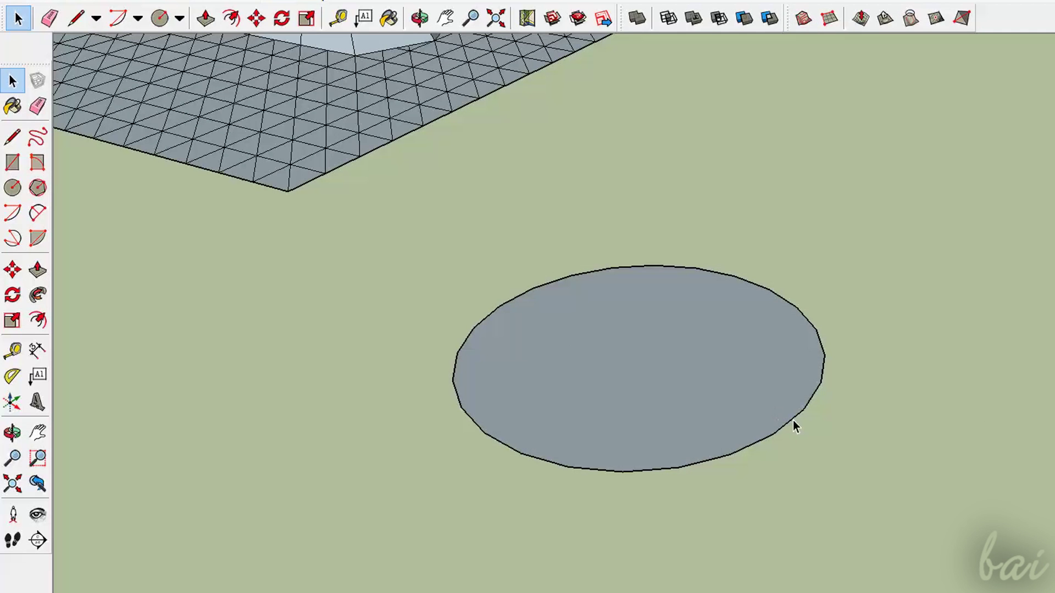
Create a surface from the circle's edge with From Contours
left_click(796, 425)
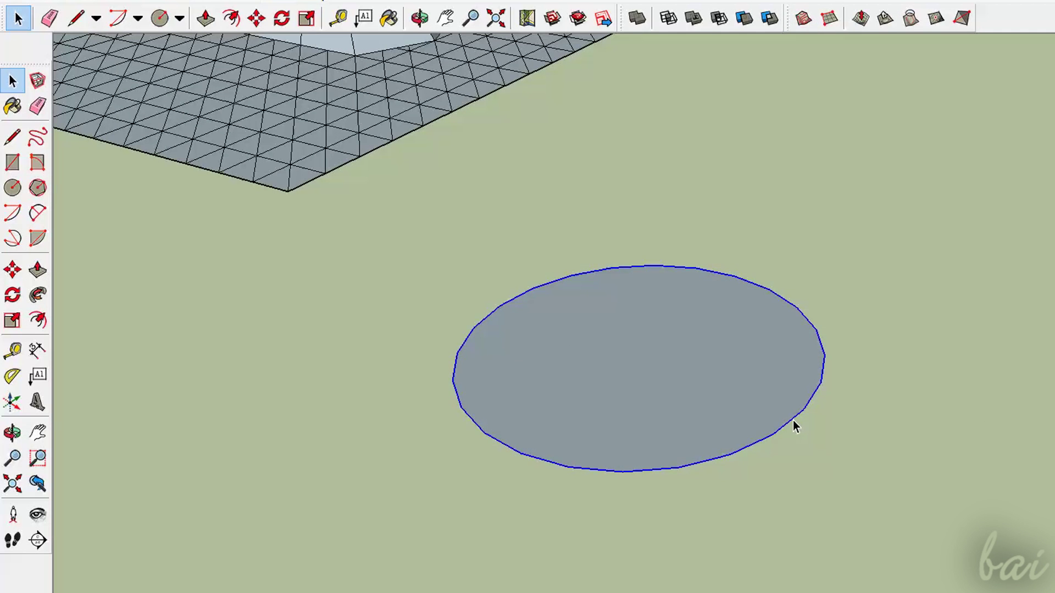
left_click(805, 27)
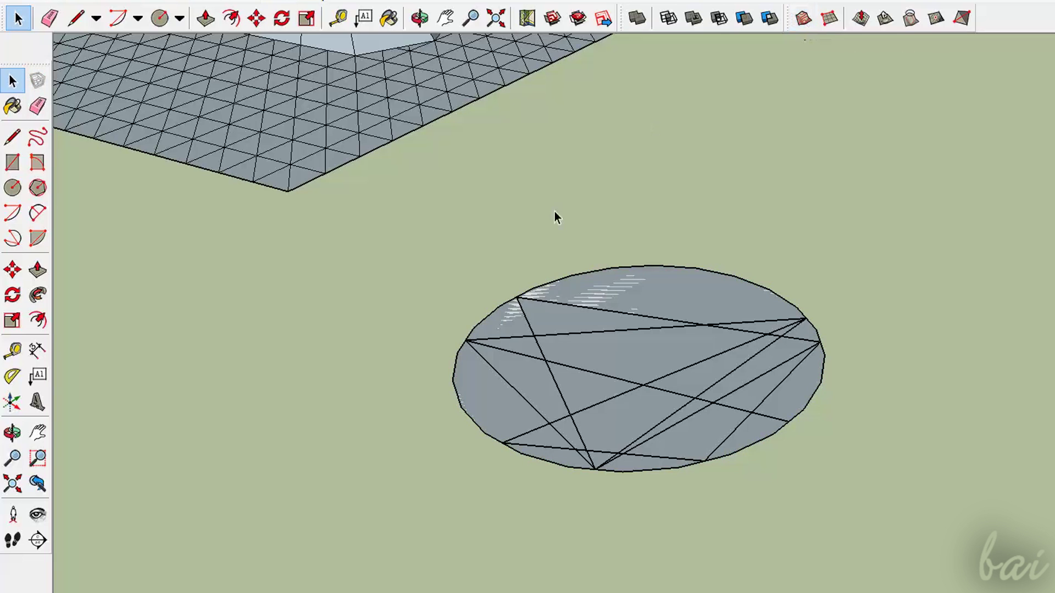
Examine the triangulating lines and overlapping faces of the contour surface on the circle
scroll(592, 400, "up", 2)
scroll(909, 453, "up", 3)
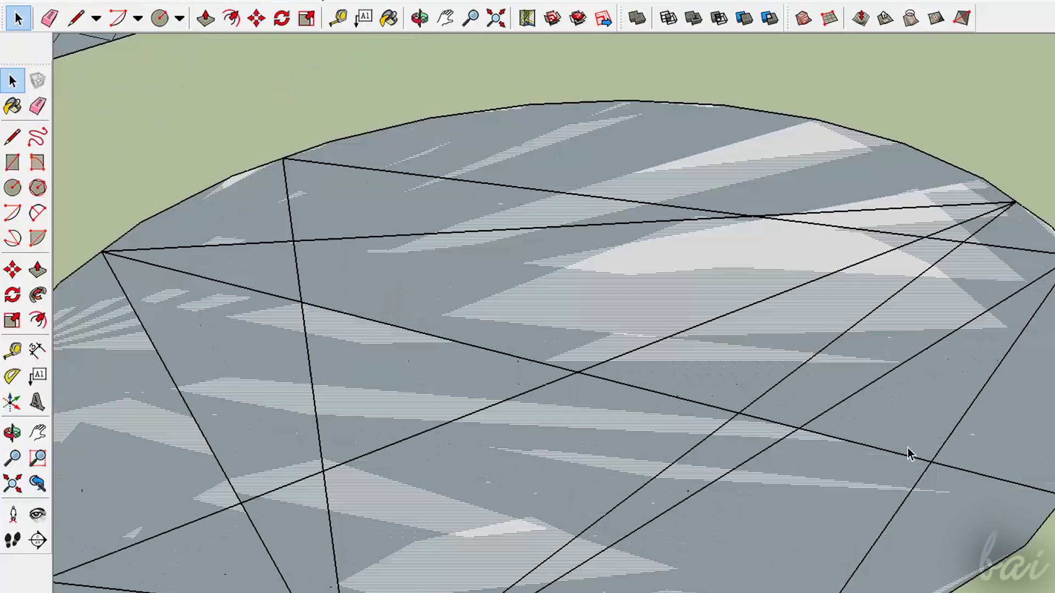
scroll(799, 397, "up", 1)
scroll(800, 397, "down", 3)
scroll(422, 327, "down", 3)
scroll(357, 353, "up", 3)
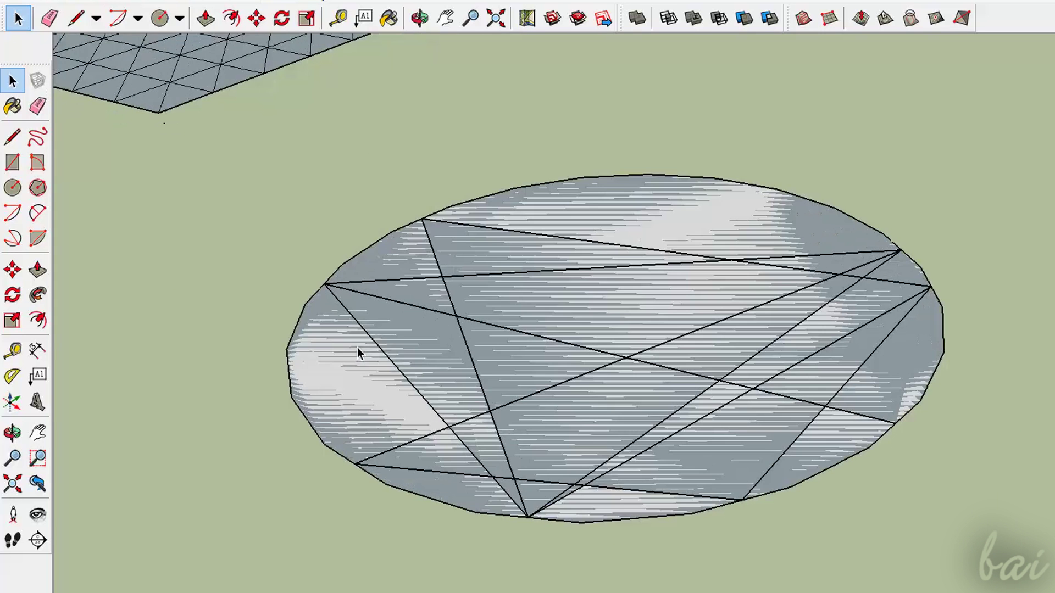
scroll(494, 413, "up", 1)
scroll(494, 414, "down", 4)
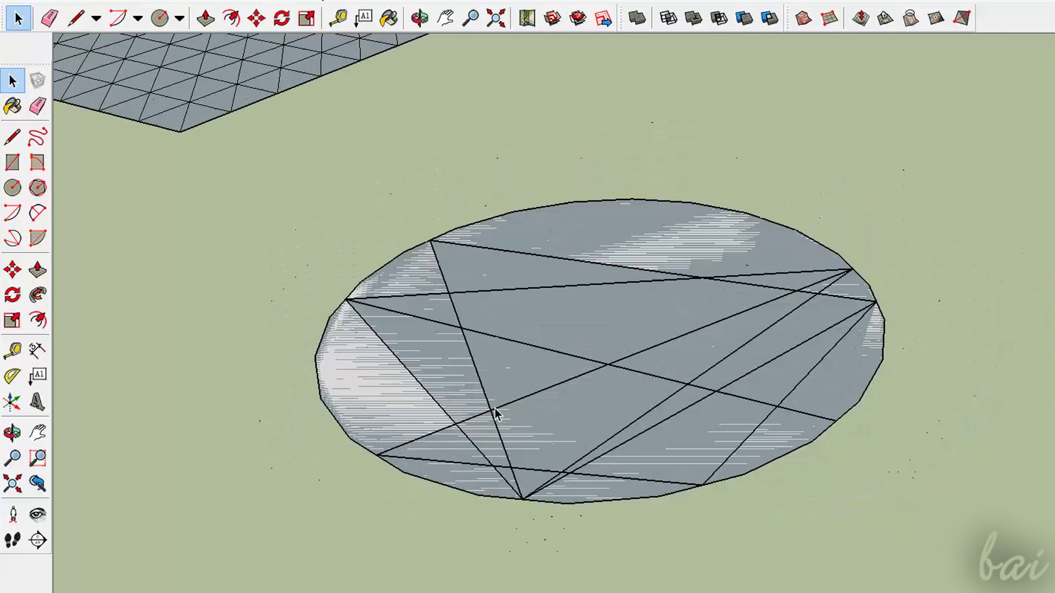
scroll(495, 414, "down", 3)
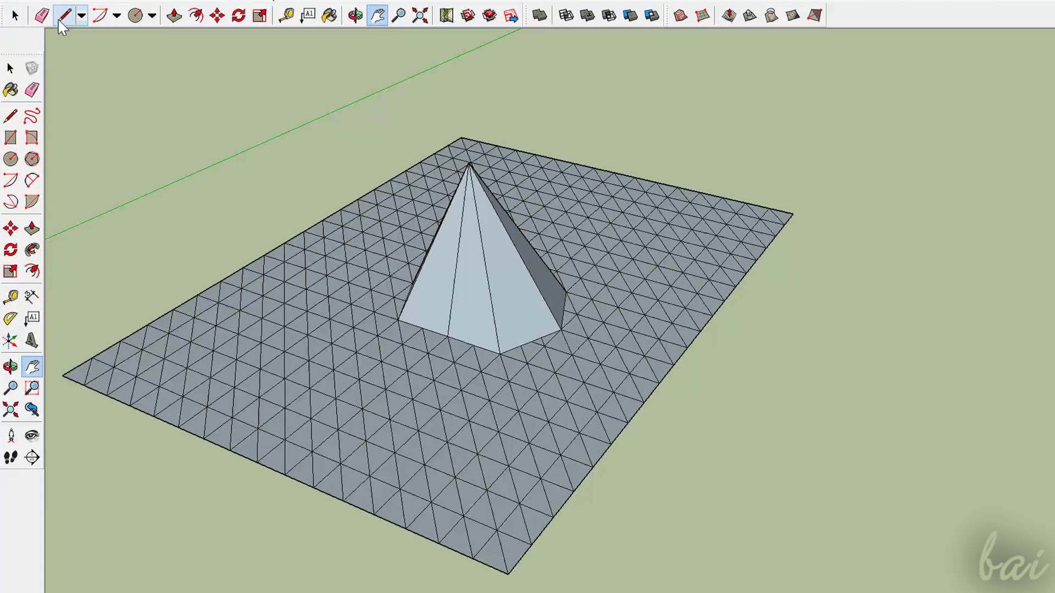
Erase mesh edges across the flat area between the pyramid and the mesh's outer border
left_click(42, 15)
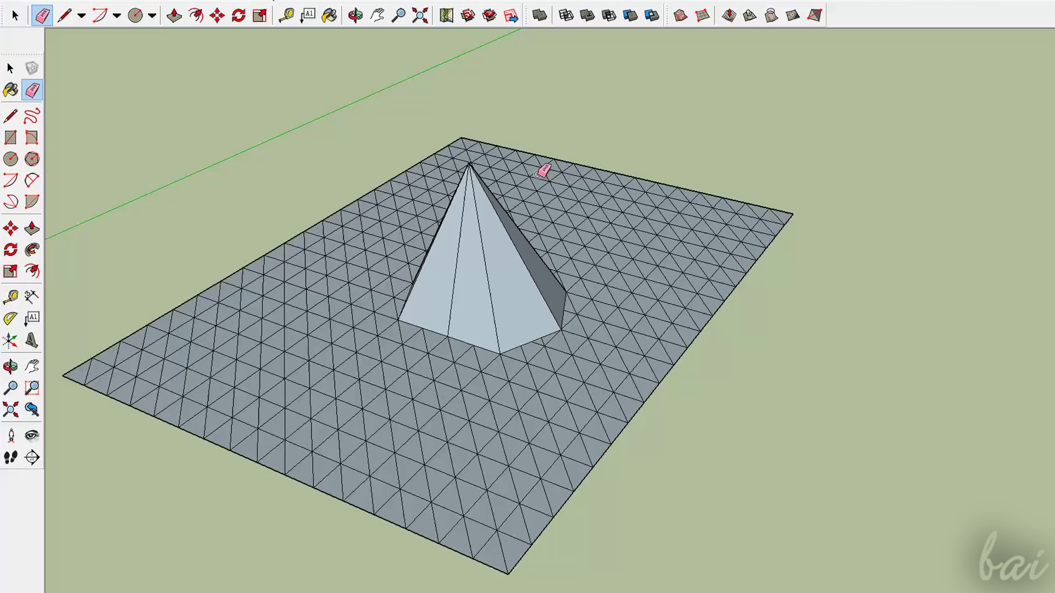
mouse_move(536, 173)
left_mouse_down()
mouse_move(595, 205)
mouse_move(633, 244)
mouse_move(535, 180)
mouse_move(618, 259)
mouse_move(607, 179)
mouse_move(657, 278)
mouse_move(665, 230)
mouse_move(667, 294)
mouse_move(699, 263)
mouse_move(532, 439)
mouse_move(483, 474)
mouse_move(670, 280)
mouse_move(519, 400)
mouse_move(637, 314)
mouse_move(588, 350)
mouse_move(650, 246)
mouse_move(614, 319)
left_mouse_up()
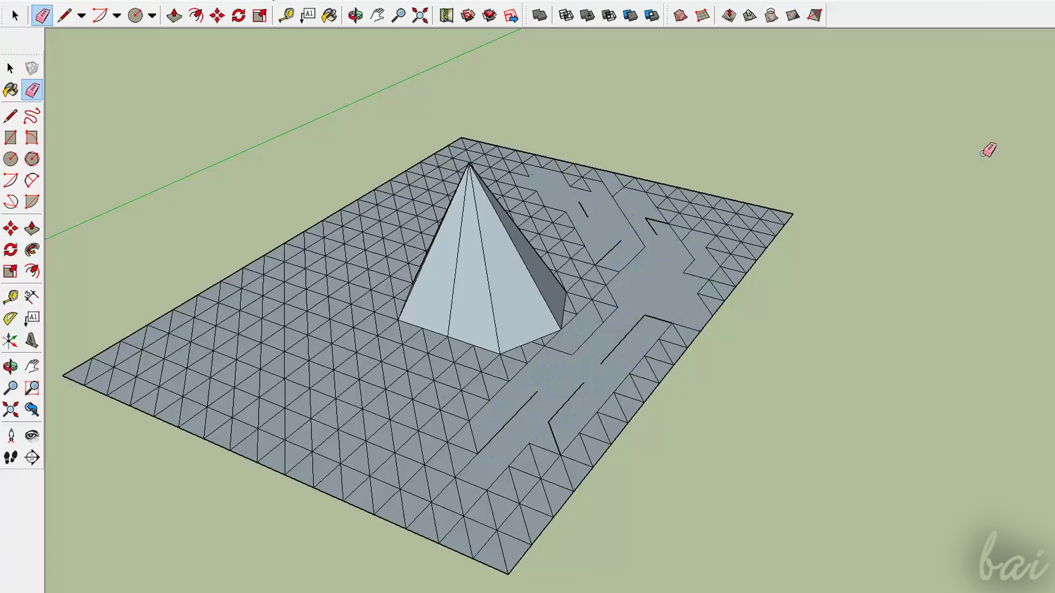
left_click_drag(731, 212, 667, 243)
mouse_move(566, 167)
left_mouse_down()
mouse_move(594, 190)
mouse_move(579, 170)
left_mouse_up()
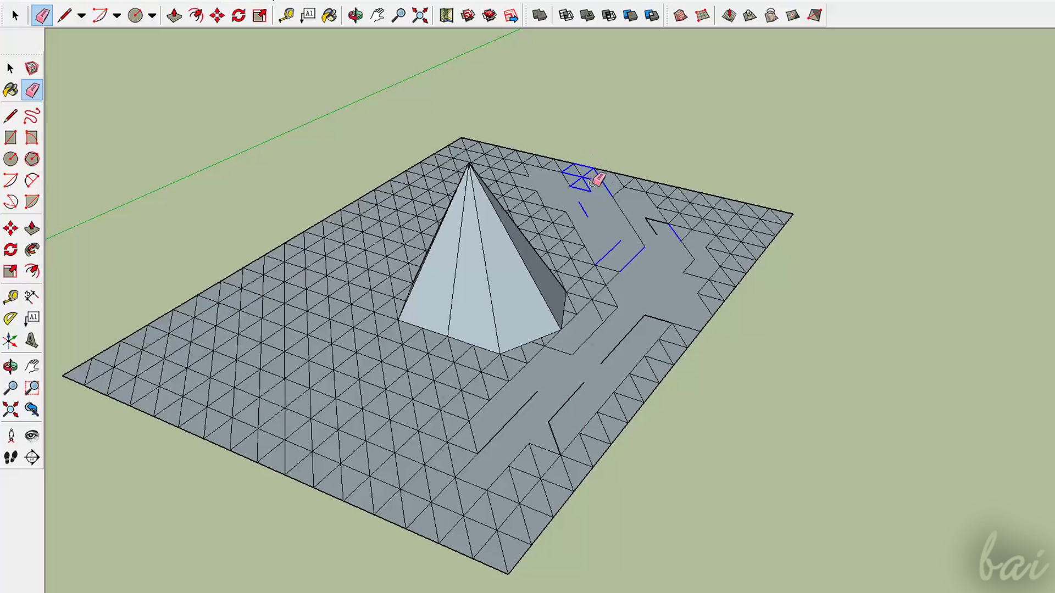
left_click_drag(630, 188, 630, 188)
left_click_drag(577, 209, 592, 224)
mouse_move(583, 185)
left_mouse_down()
mouse_move(710, 229)
mouse_move(674, 203)
mouse_move(749, 227)
mouse_move(720, 274)
mouse_move(696, 282)
mouse_move(701, 231)
mouse_move(688, 248)
mouse_move(672, 213)
mouse_move(676, 236)
mouse_move(646, 211)
mouse_move(664, 273)
mouse_move(671, 260)
mouse_move(703, 265)
left_mouse_up()
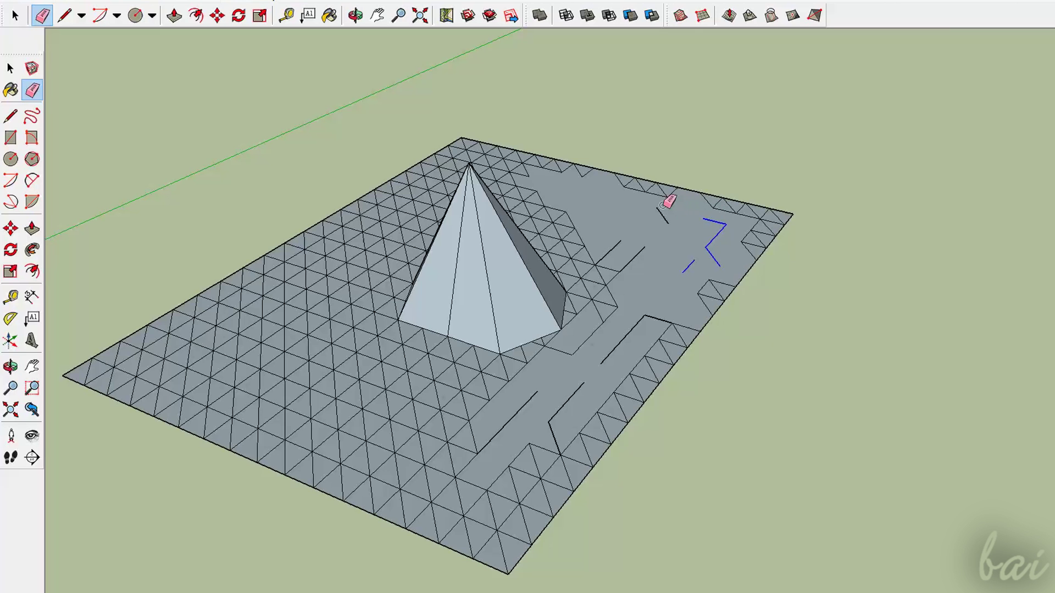
mouse_move(615, 266)
left_mouse_down()
mouse_move(593, 225)
mouse_move(565, 216)
mouse_move(613, 319)
left_mouse_up()
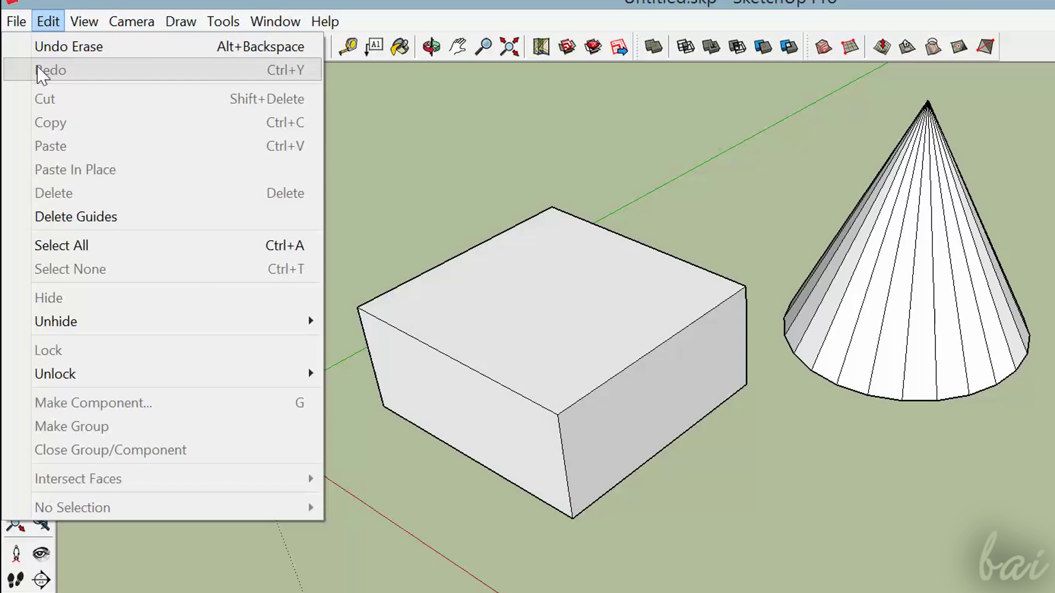
Turn on fog and move the cone beside the box
mouse_move(86, 24)
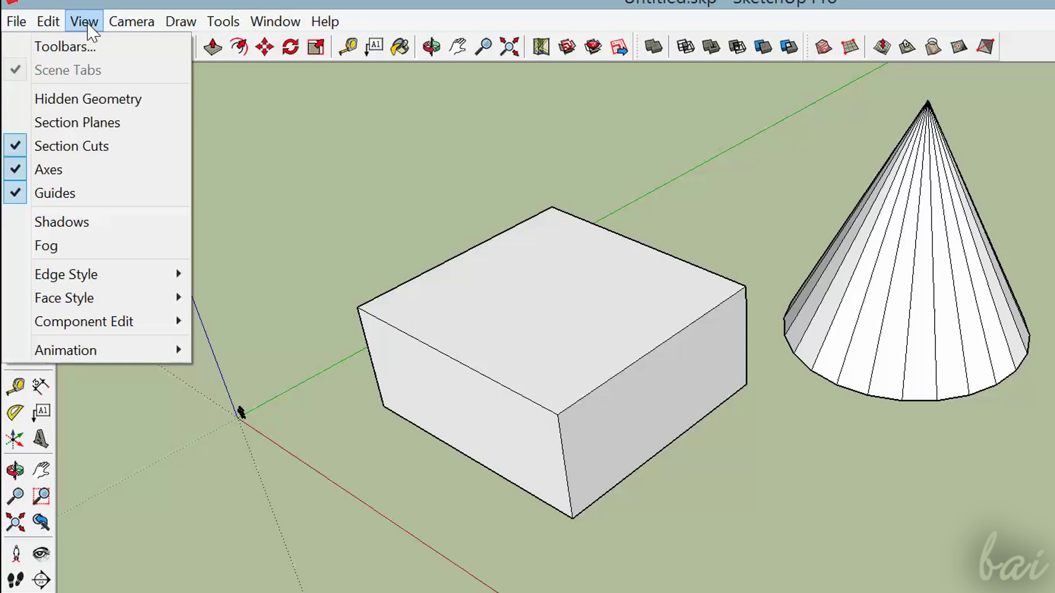
left_click(87, 246)
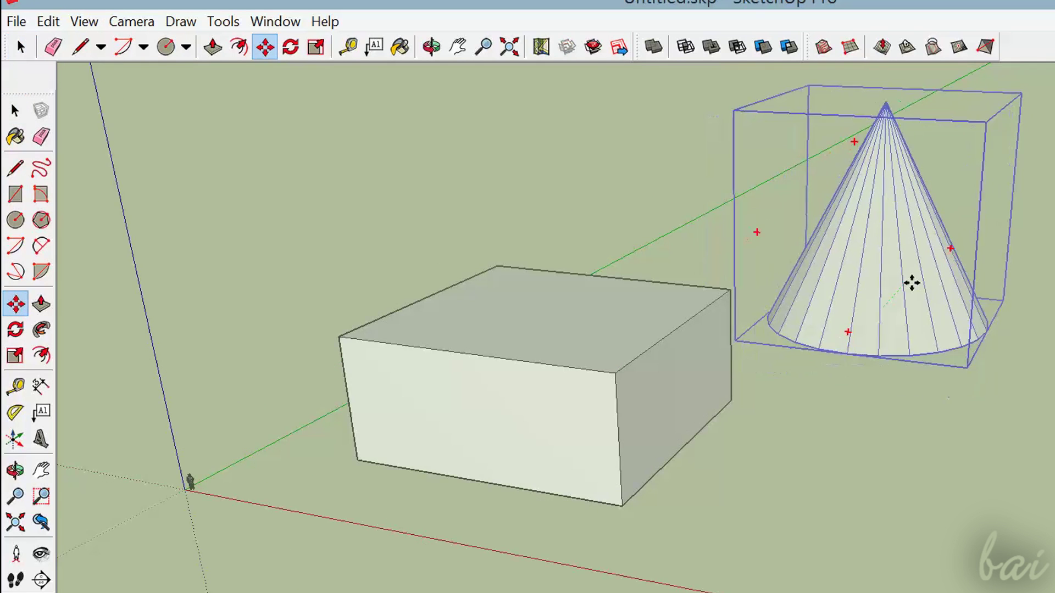
left_click(911, 283)
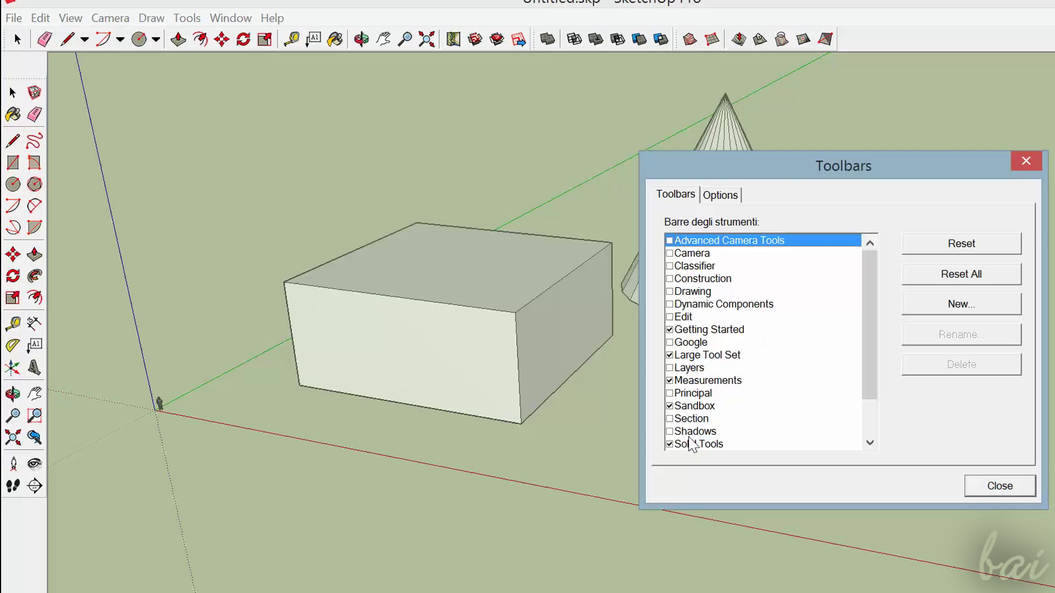
Show the Shadows toolbar and turn on shadows in the model
left_click(689, 434)
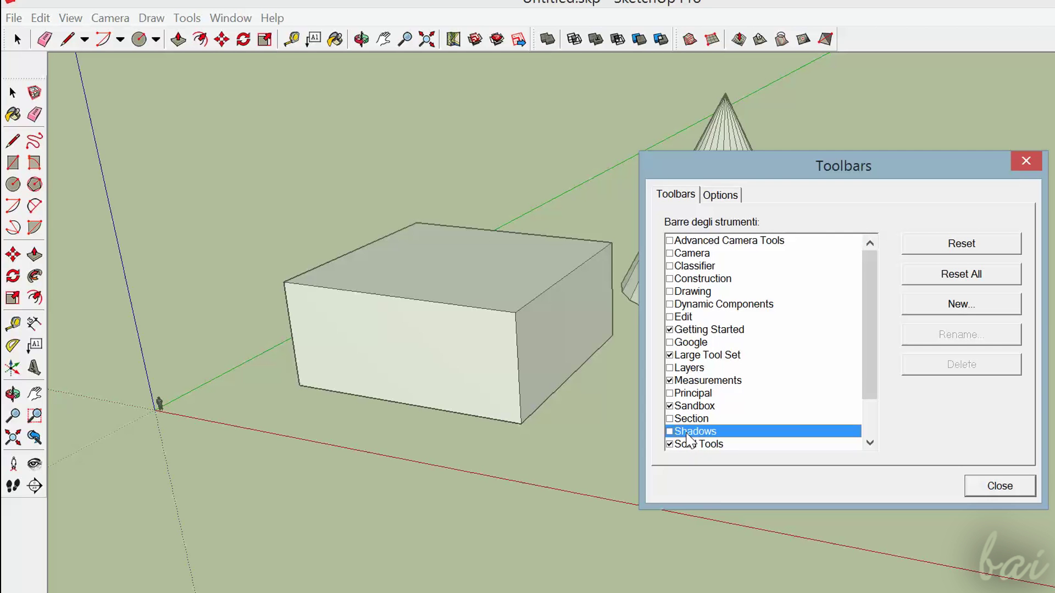
left_click(669, 431)
left_click(999, 485)
left_click(70, 18)
left_click(68, 185)
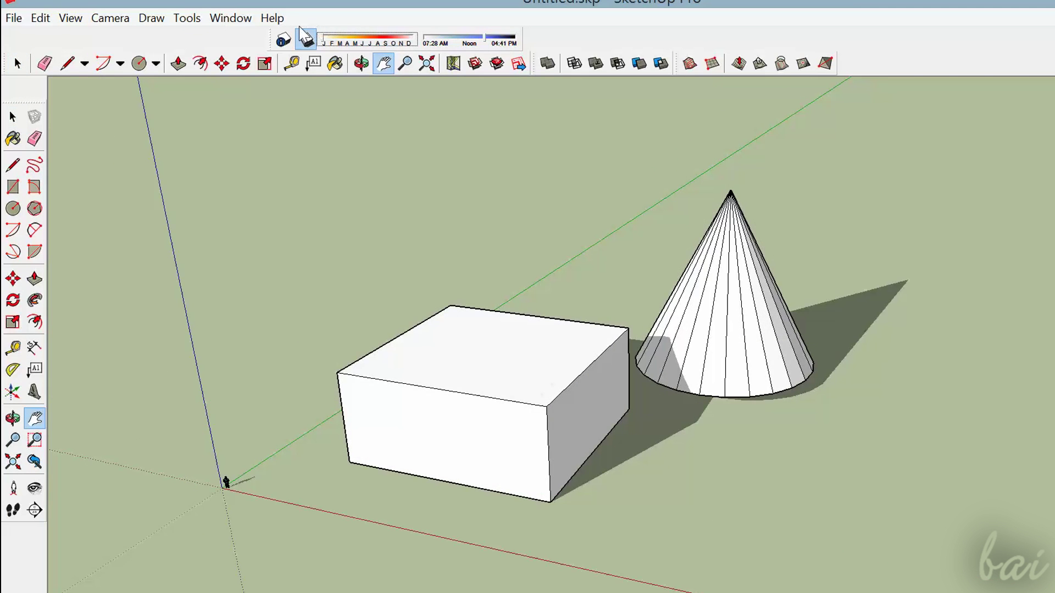
Set the shadow date to 10/27 and the shadow time to 14:13
left_click(361, 44)
left_click_drag(363, 44, 399, 44)
mouse_move(482, 44)
left_mouse_down()
mouse_move(434, 44)
mouse_move(519, 43)
mouse_move(491, 43)
left_mouse_up()
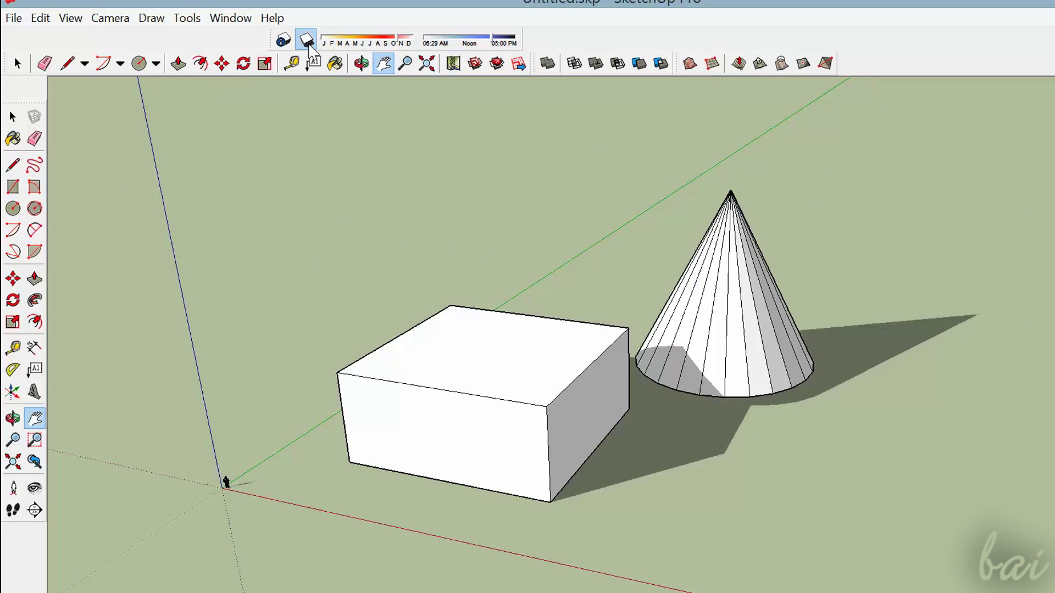
Toggle shadows off and back on, and open the Shadow Settings dialog clear of the model
left_click(306, 41)
left_click(307, 41)
left_click(284, 40)
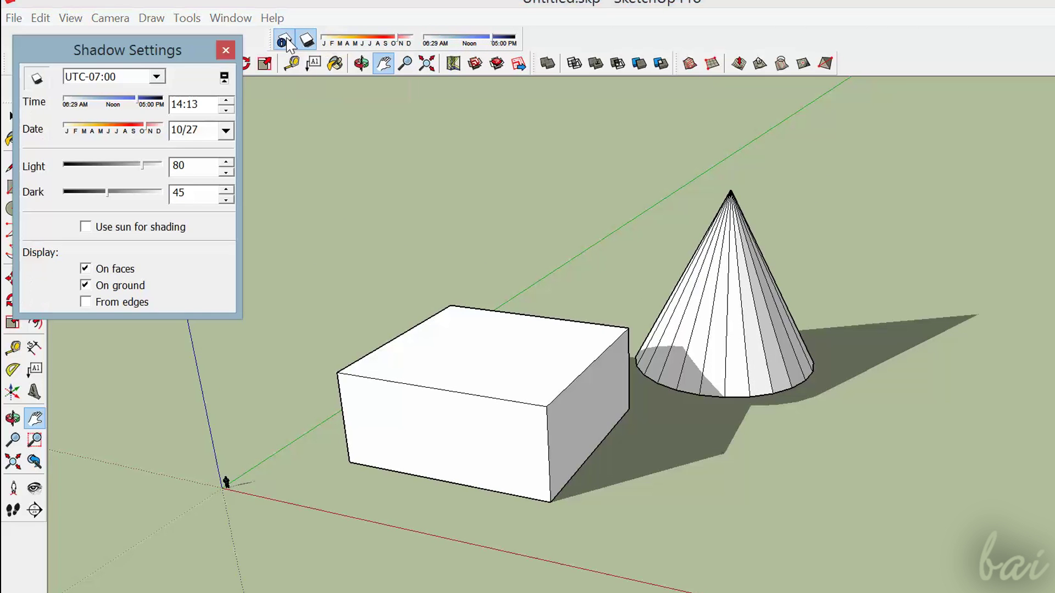
left_click_drag(162, 50, 206, 45)
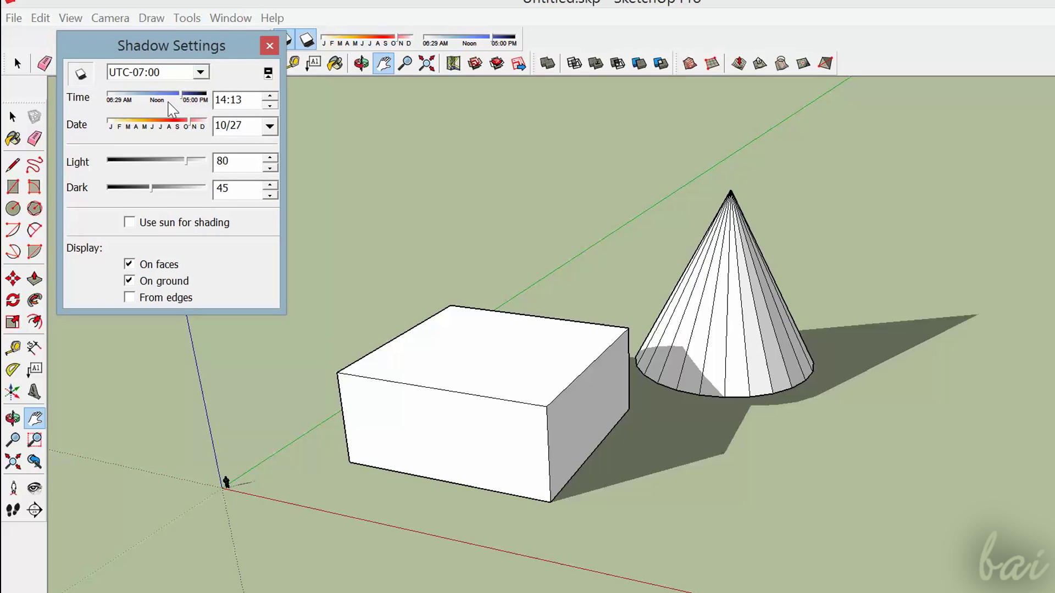